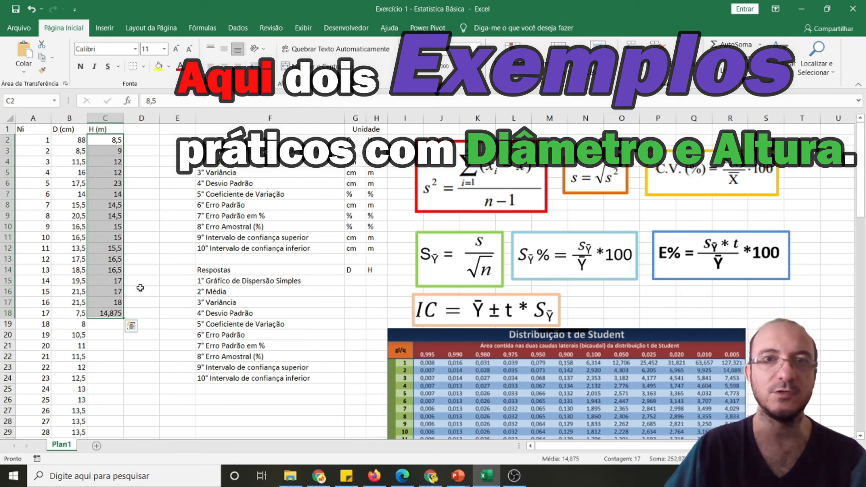
# Fit the width of column A (Ni) to its contents
pyautogui.click(351, 281)
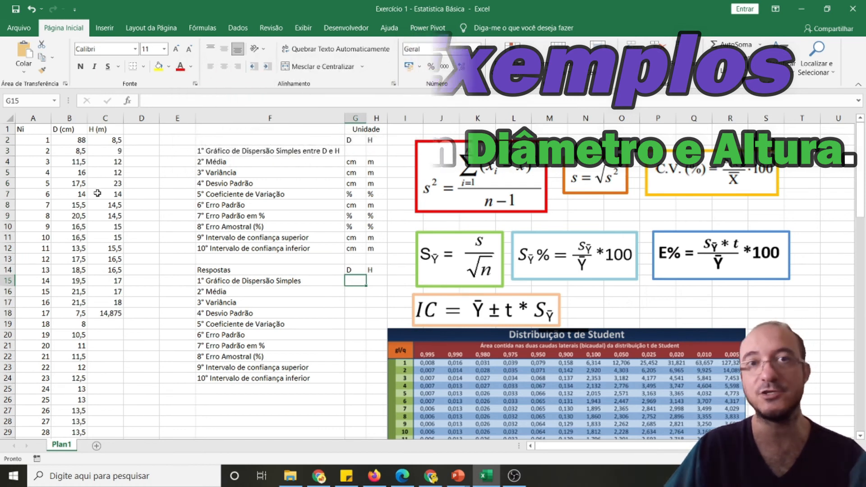
pyautogui.doubleClick(51, 116)
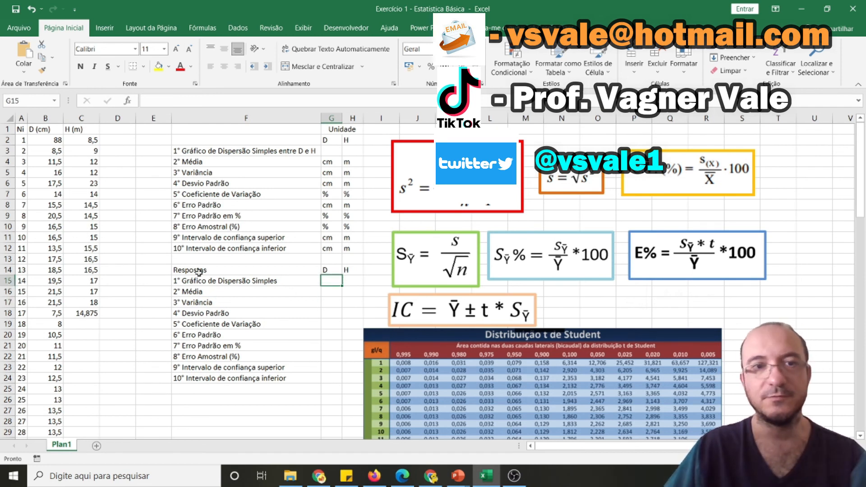
pyautogui.moveTo(181, 280); pyautogui.dragTo(361, 282)
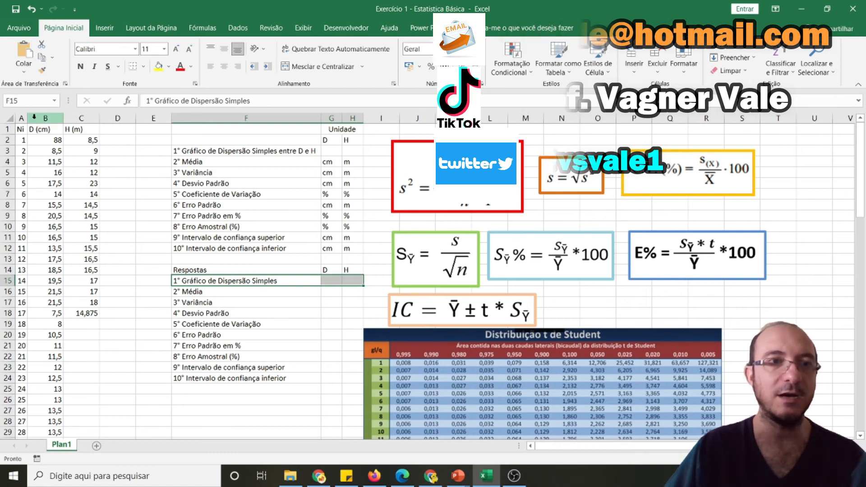
# Insert a markers-only scatter chart from the Ni and D (cm) columns, A and B
pyautogui.moveTo(21, 118); pyautogui.dragTo(45, 119)
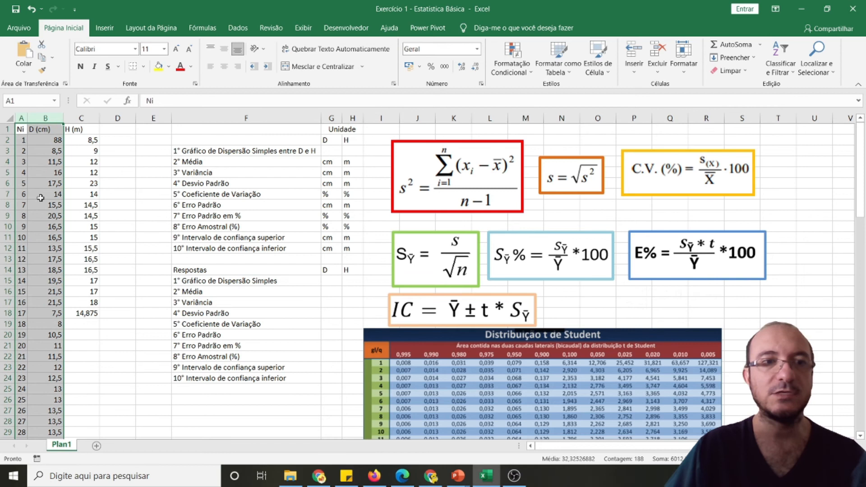
pyautogui.click(107, 27)
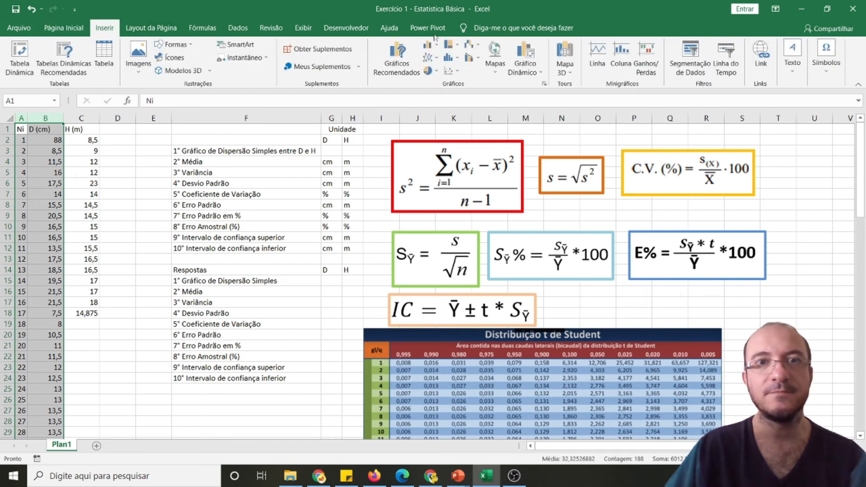
pyautogui.click(451, 71)
pyautogui.click(460, 106)
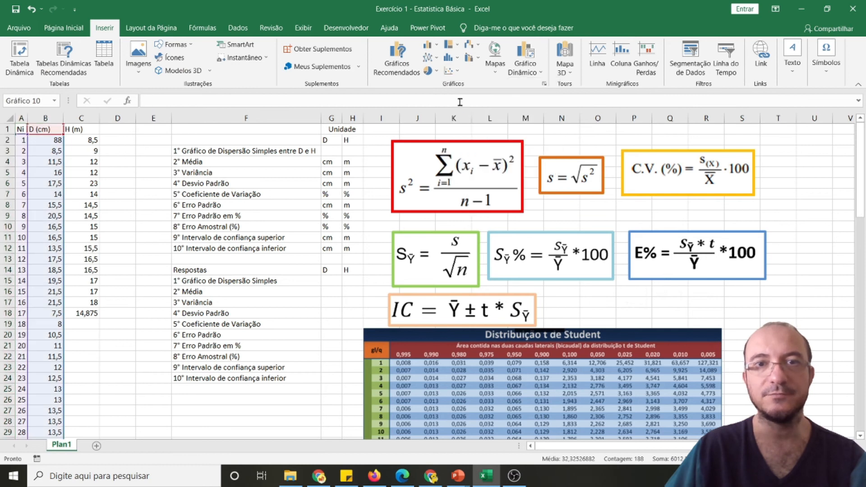
# Move the D (cm) scatter chart up beside the question list and make it taller
pyautogui.moveTo(412, 209); pyautogui.dragTo(459, 157)
pyautogui.moveTo(616, 309); pyautogui.dragTo(606, 382)
pyautogui.moveTo(530, 155); pyautogui.dragTo(560, 133)
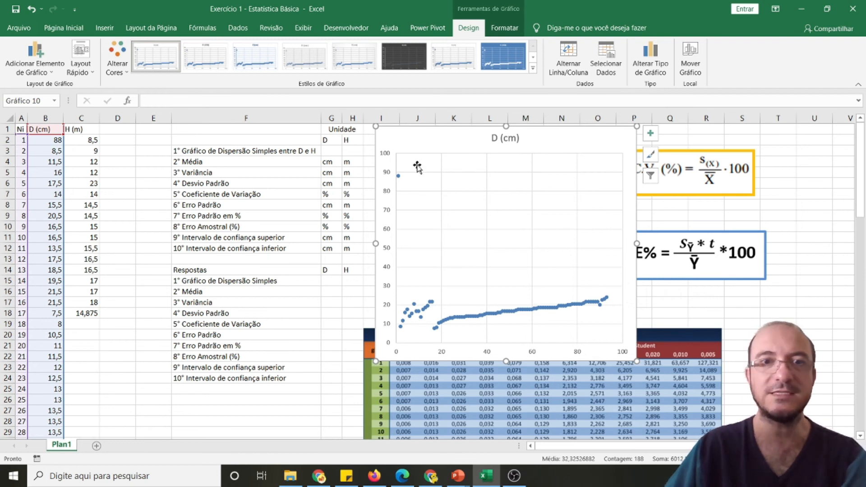
# Inspect the isolated point on the D (cm) chart and compare it with the first record in row 2
pyautogui.click(398, 177)
pyautogui.moveTo(399, 177)
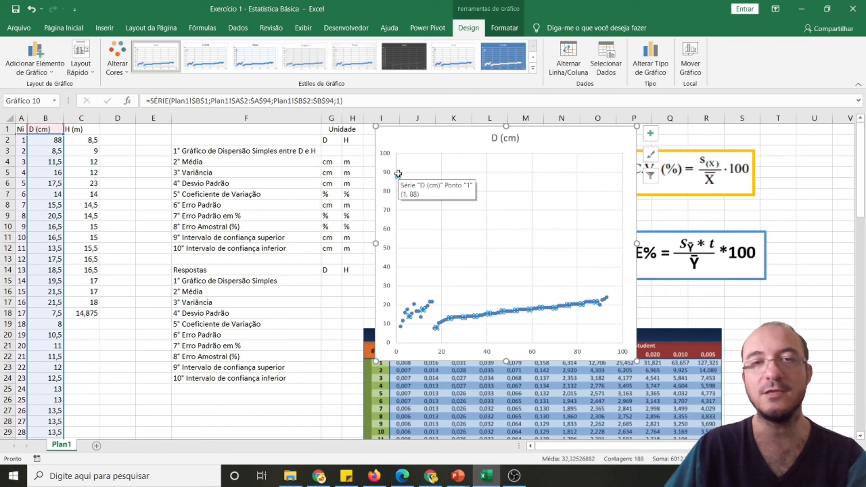
pyautogui.moveTo(21, 139); pyautogui.dragTo(47, 137)
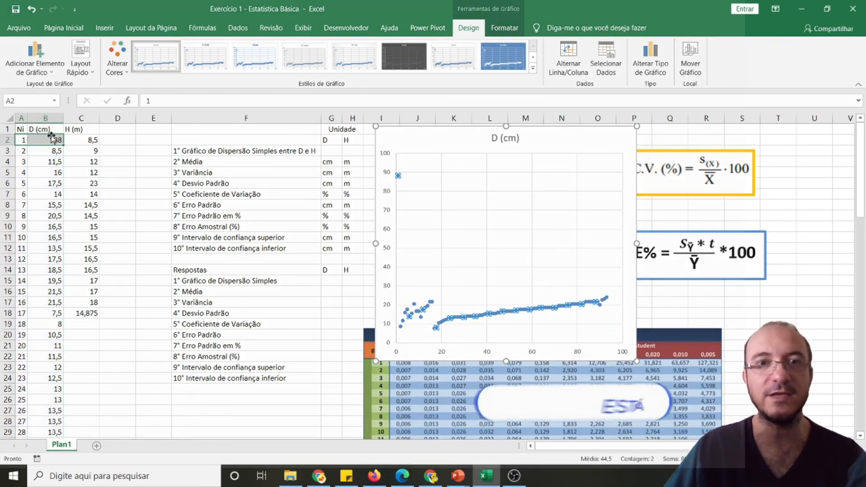
pyautogui.click(398, 173)
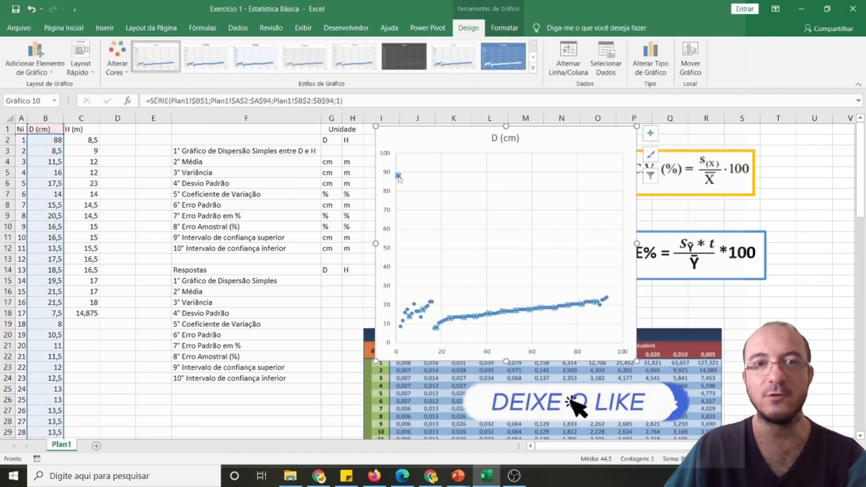
pyautogui.moveTo(397, 176)
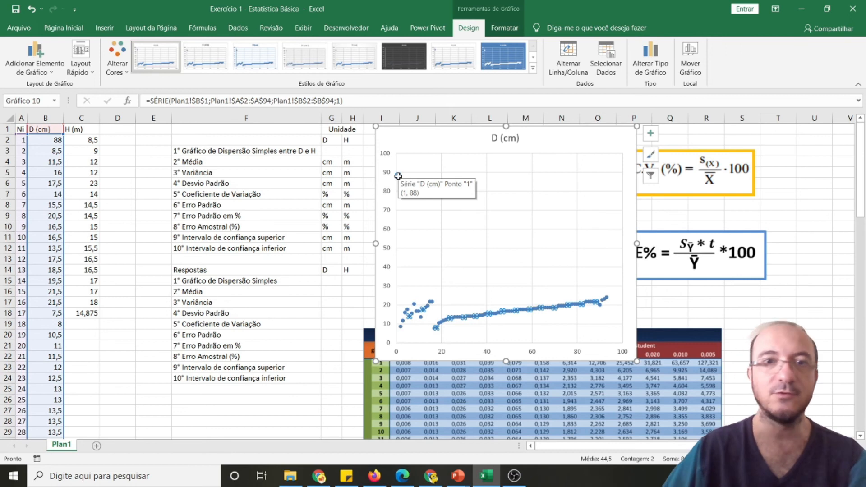
pyautogui.click(20, 140)
pyautogui.click(99, 206)
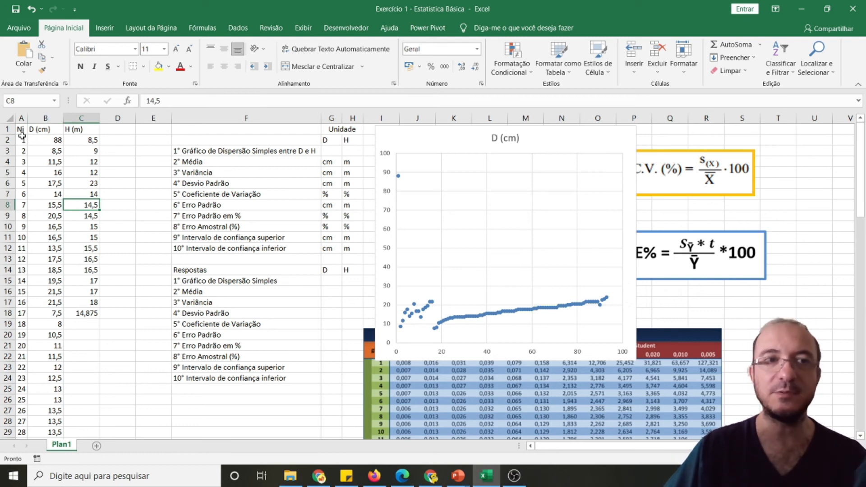
pyautogui.moveTo(21, 135); pyautogui.dragTo(59, 140)
pyautogui.click(74, 227)
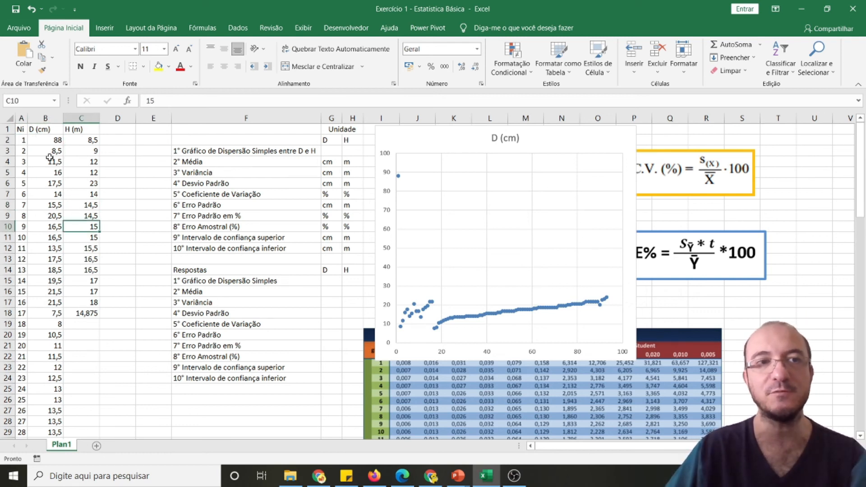
pyautogui.click(48, 138)
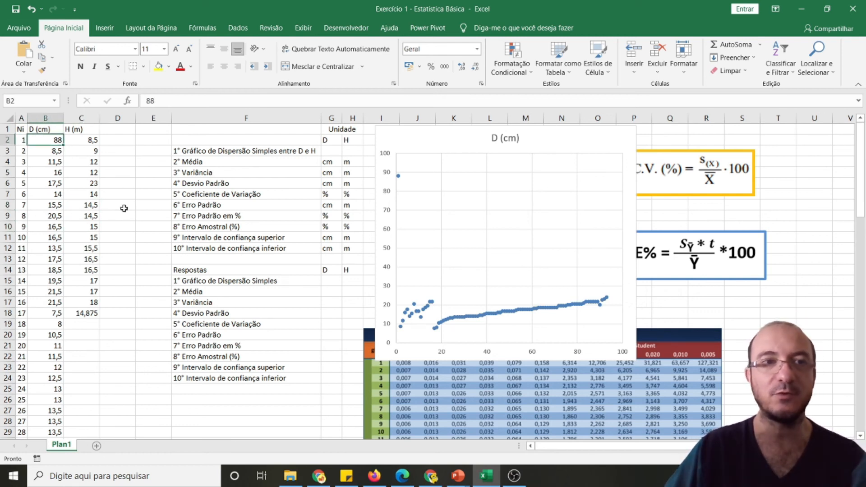
# Move the D (cm) chart clear of the formulas, to the area beside the Student t table
pyautogui.click(110, 233)
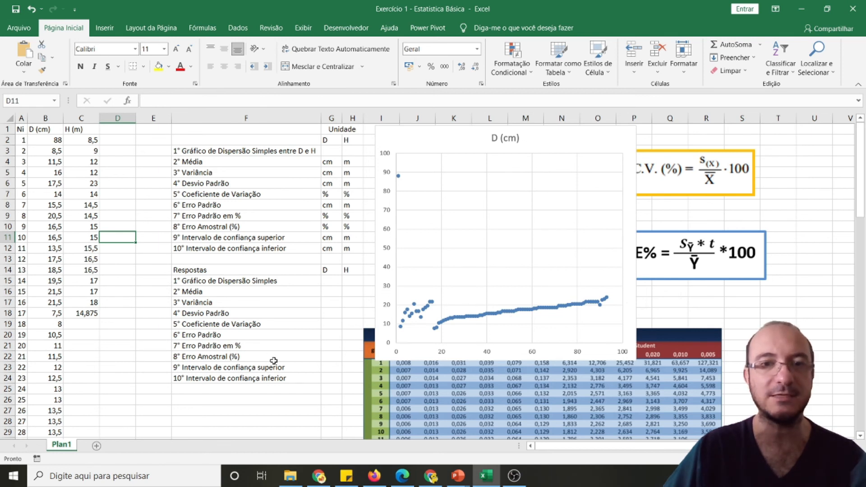
pyautogui.click(447, 130)
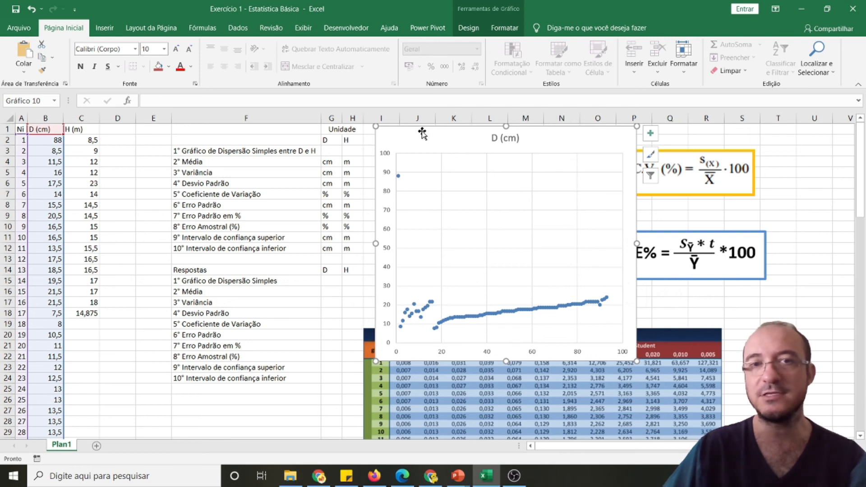
pyautogui.moveTo(416, 134); pyautogui.dragTo(781, 302)
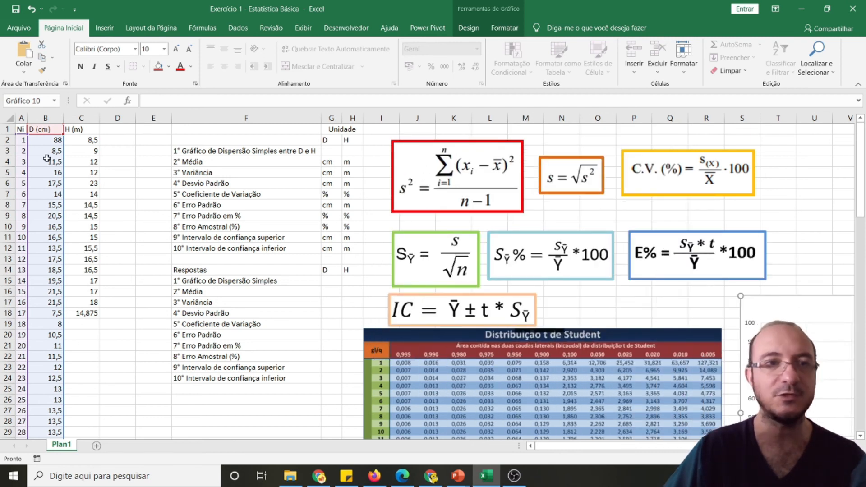
# Insert a scatter chart from A1:A18 and C1:C18 for H (m), and move it up over the question list
pyautogui.click(90, 149)
pyautogui.moveTo(20, 129); pyautogui.dragTo(19, 313)
pyautogui.keyDown('ctrl'); pyautogui.moveTo(90, 312); pyautogui.dragTo(86, 130); pyautogui.keyUp('ctrl')
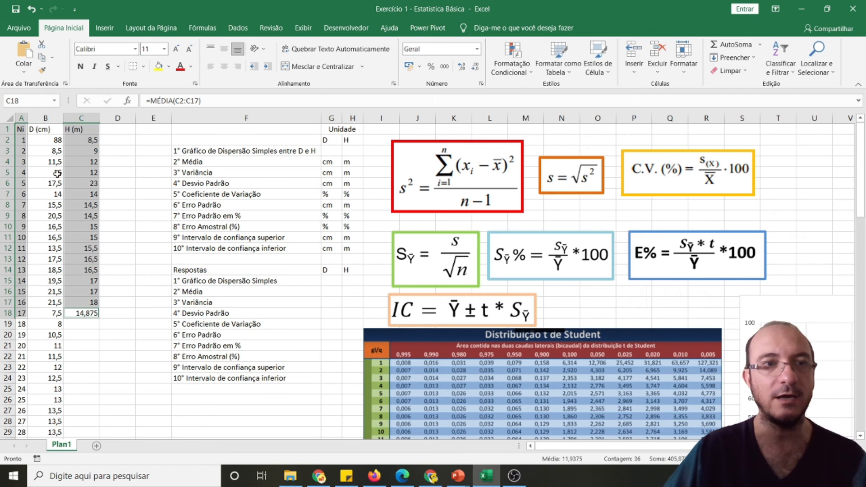
pyautogui.click(104, 28)
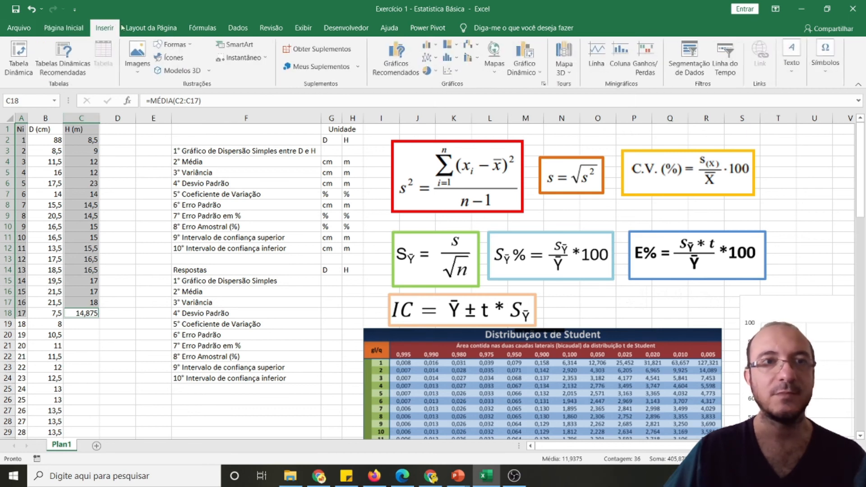
pyautogui.click(452, 70)
pyautogui.click(458, 106)
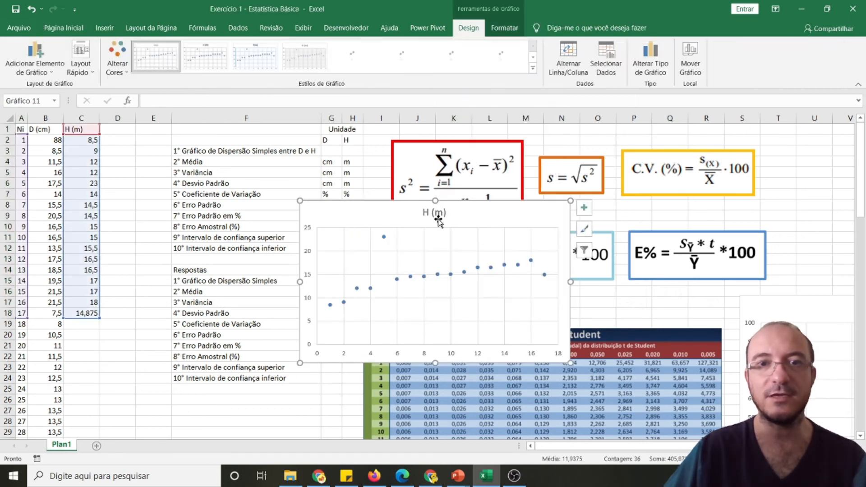
pyautogui.moveTo(473, 210); pyautogui.dragTo(418, 152)
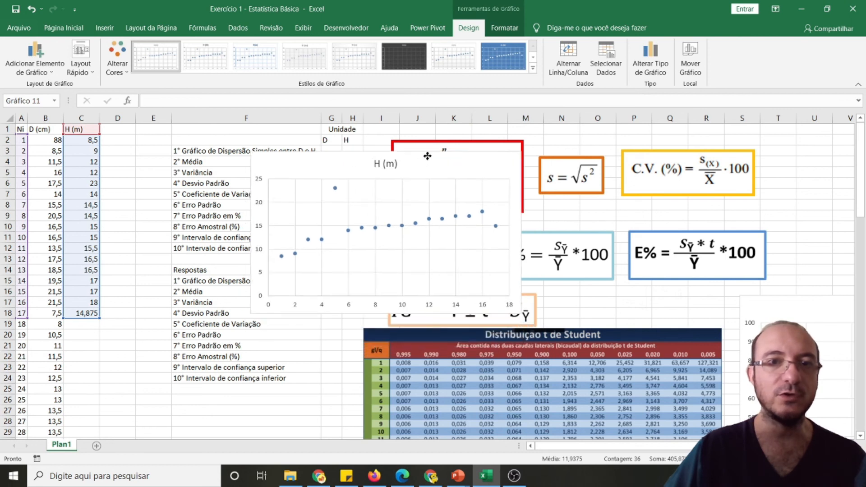
# Inspect the isolated point on the H (m) chart and compare it with record 5 in row 6
pyautogui.click(337, 188)
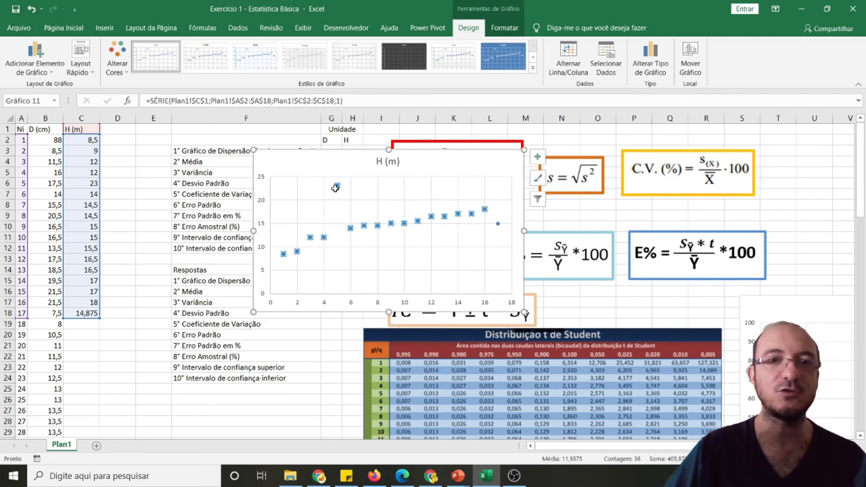
pyautogui.click(338, 186)
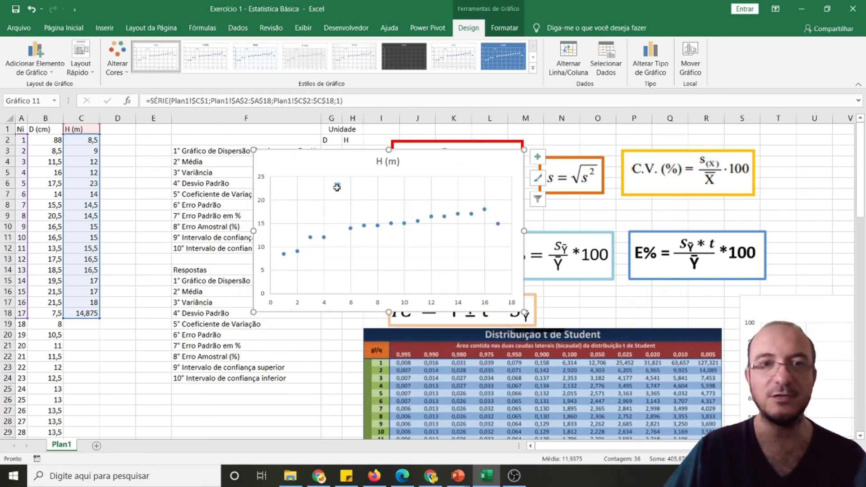
pyautogui.moveTo(335, 184)
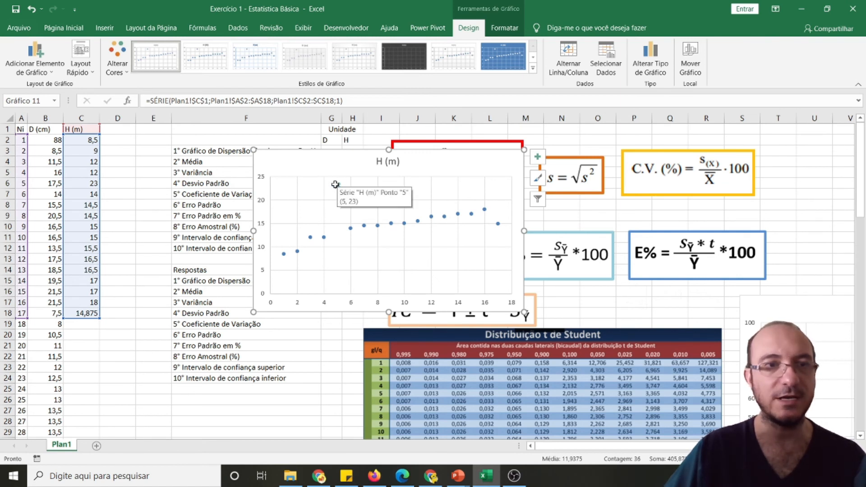
pyautogui.moveTo(21, 183); pyautogui.dragTo(87, 183)
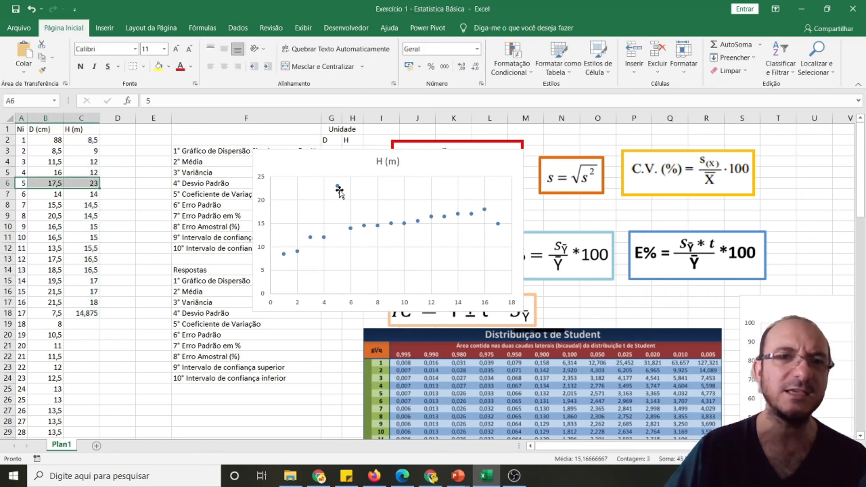
pyautogui.moveTo(339, 191)
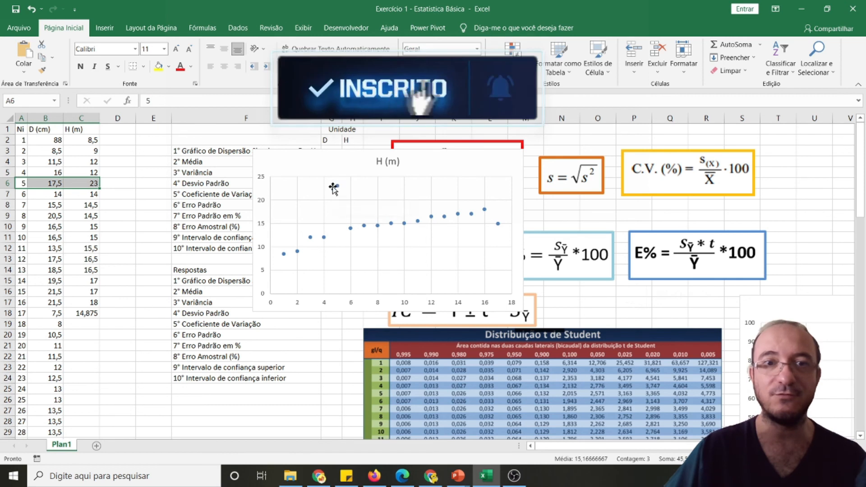
# Move the H (m) chart off the questions and formulas, to the area above the D (cm) chart
pyautogui.click(336, 157)
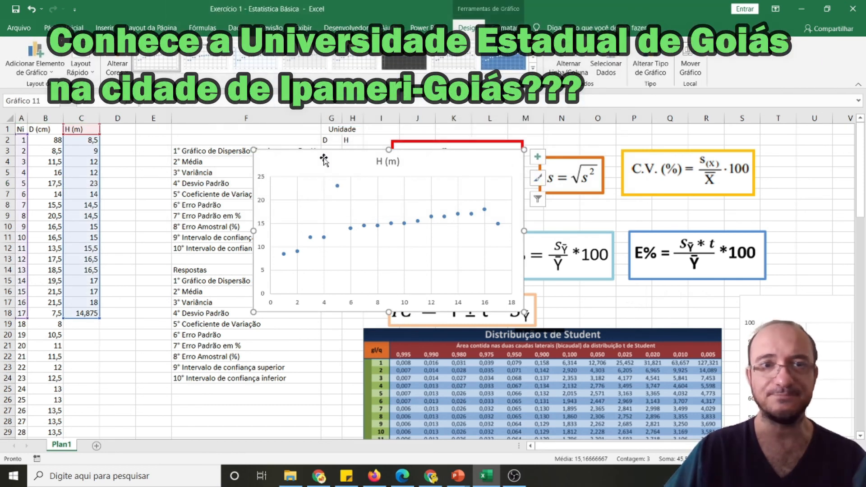
pyautogui.moveTo(323, 157); pyautogui.dragTo(326, 173)
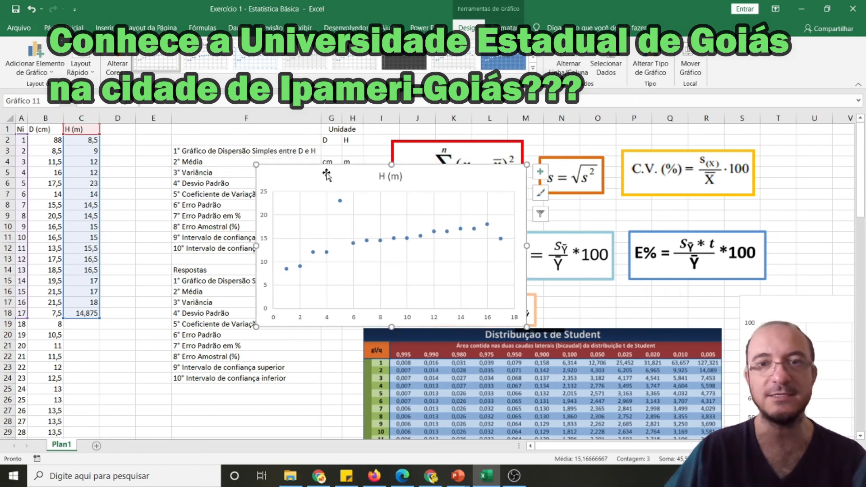
pyautogui.moveTo(274, 178); pyautogui.dragTo(792, 139)
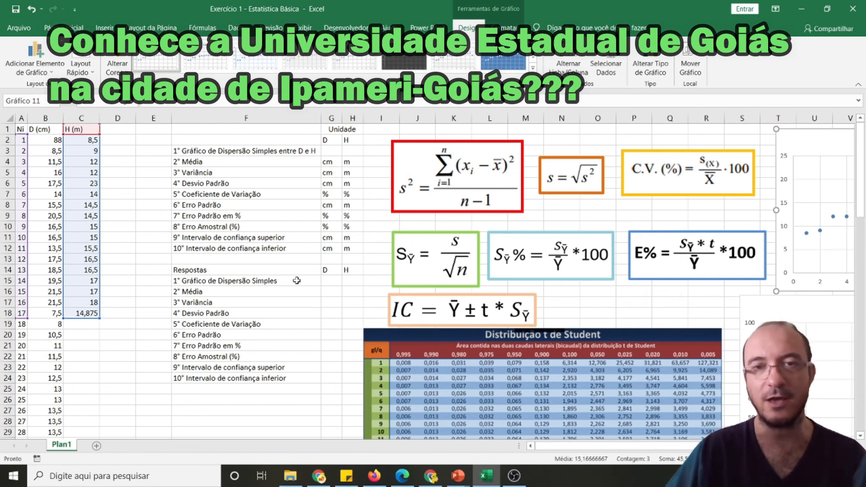
# Fill the simple scatter chart answer row, F15:H15, with yellow
pyautogui.click(266, 312)
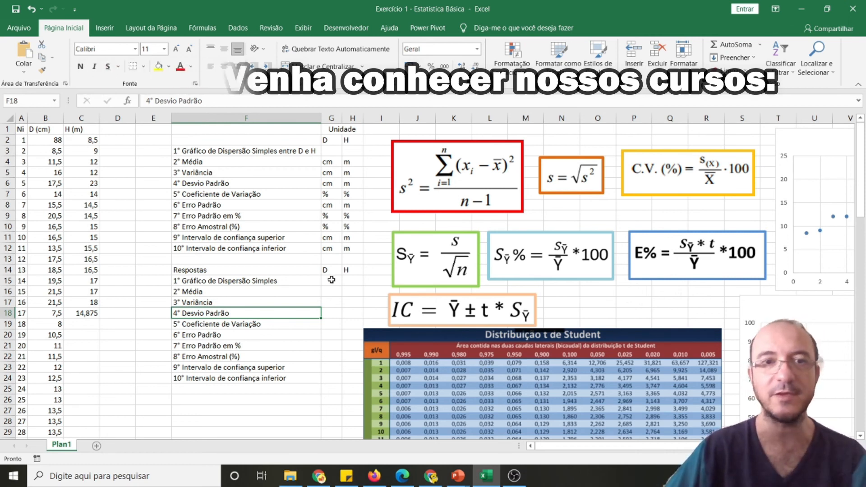
pyautogui.click(196, 281)
pyautogui.moveTo(196, 280); pyautogui.dragTo(353, 281)
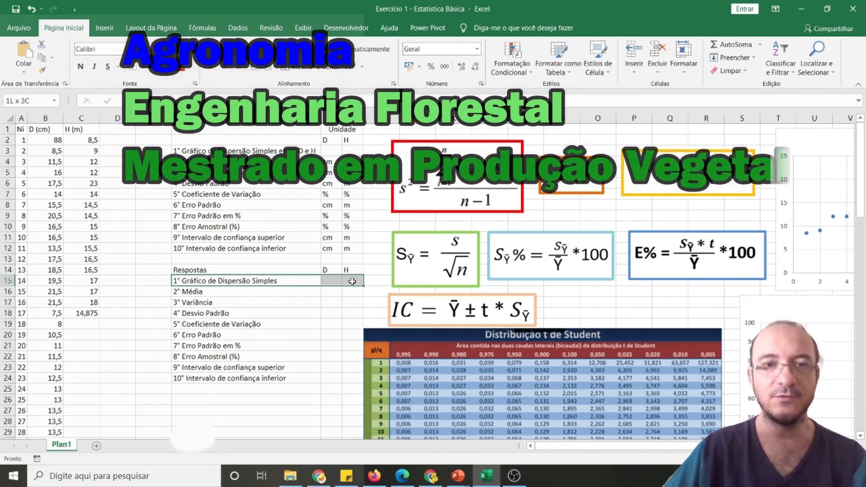
pyautogui.click(156, 67)
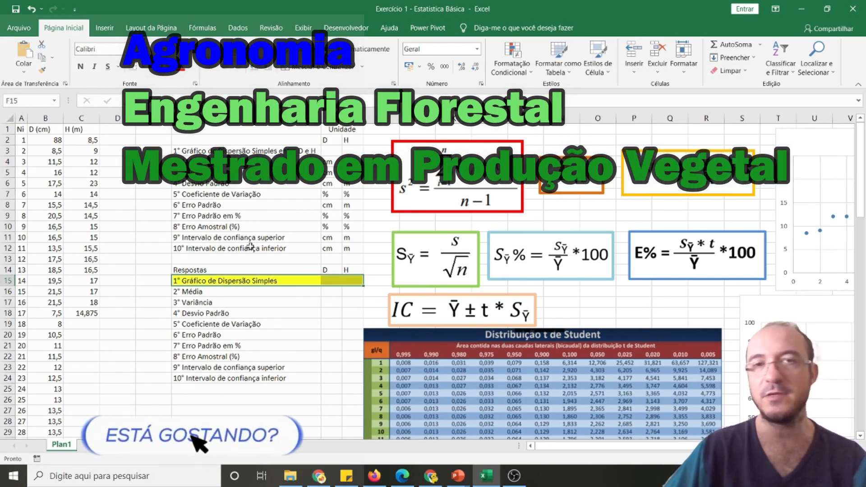
pyautogui.click(331, 291)
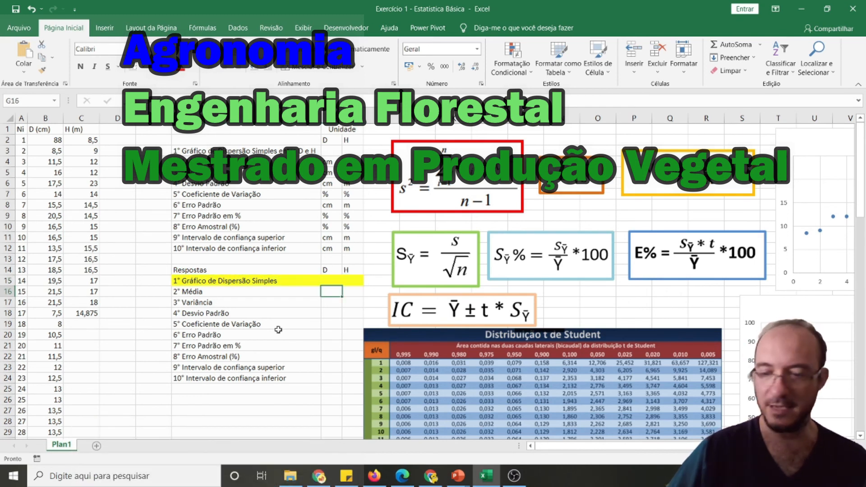
pyautogui.write('=')
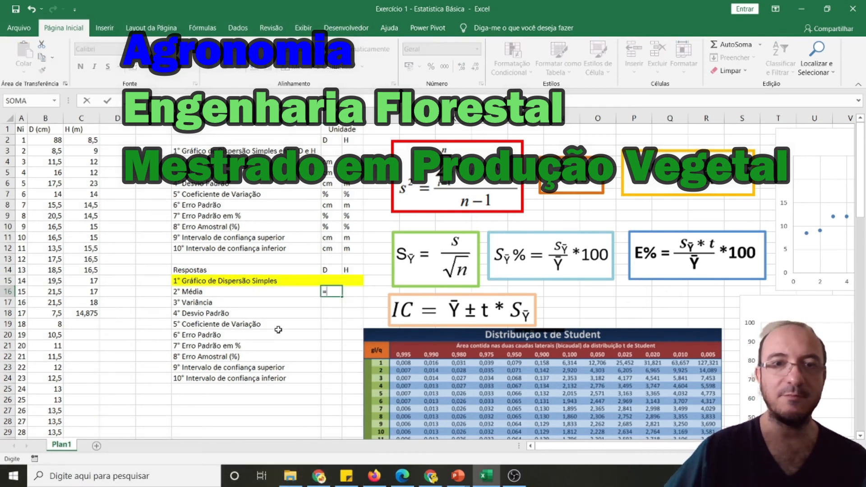
pyautogui.press('Escape')
# Change the answer table headers in G14 and H14 to "D (cm)" and "H (m)"
pyautogui.doubleClick(335, 268)
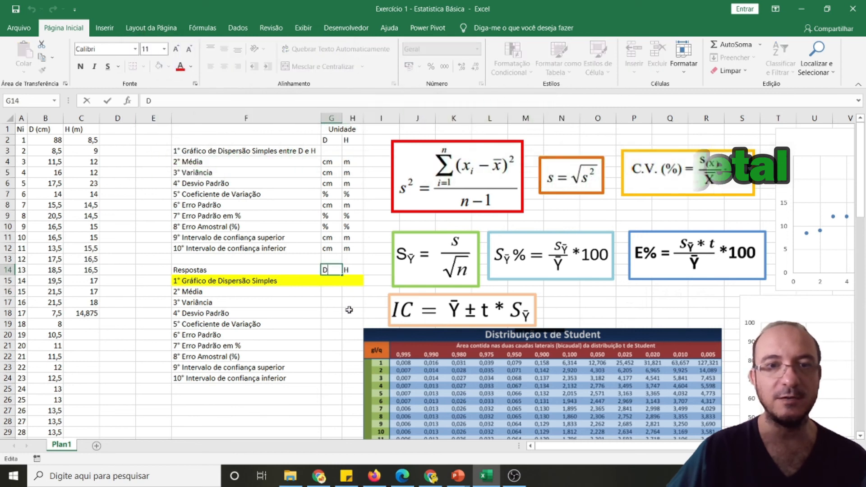
pyautogui.write('(cm)')
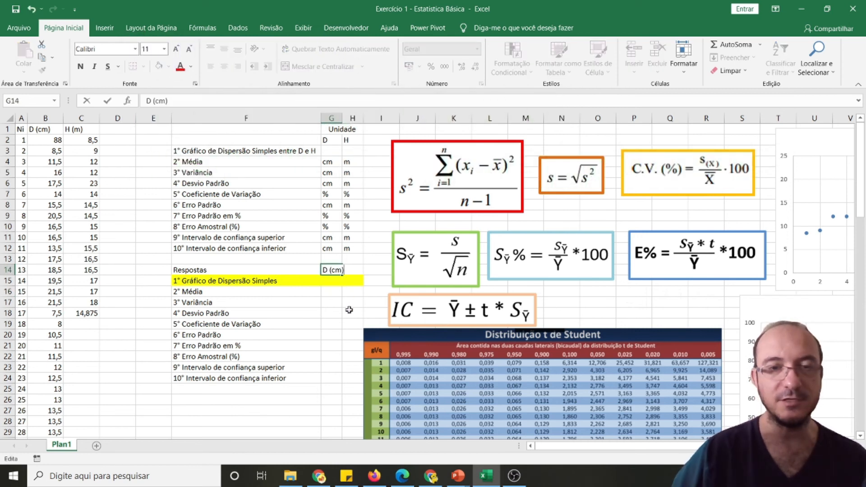
pyautogui.click(352, 269)
pyautogui.write('H (m')
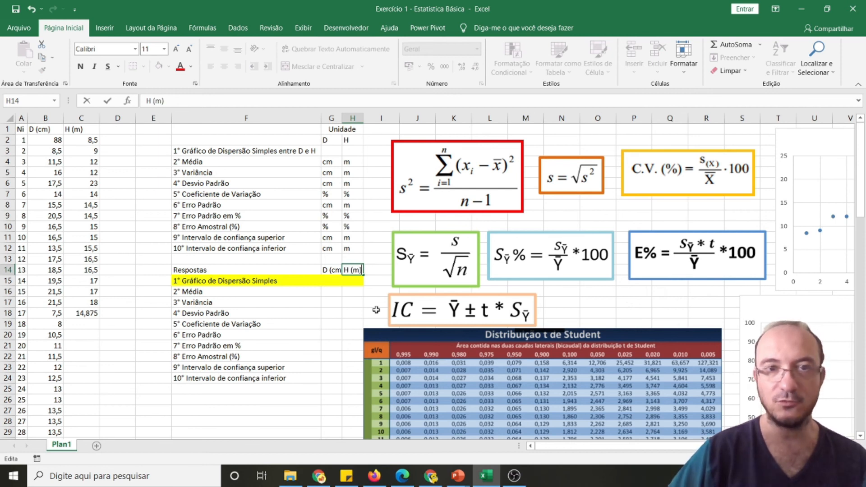
pyautogui.press('Return')
# Calculate the mean diameter in G16 with the MÉDIA function over B2:B94
pyautogui.click(331, 294)
pyautogui.write('=')
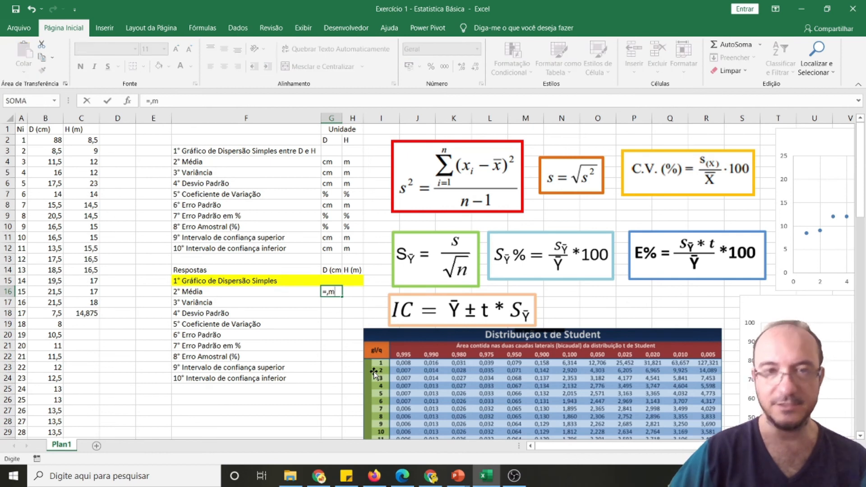
pyautogui.write('médi')
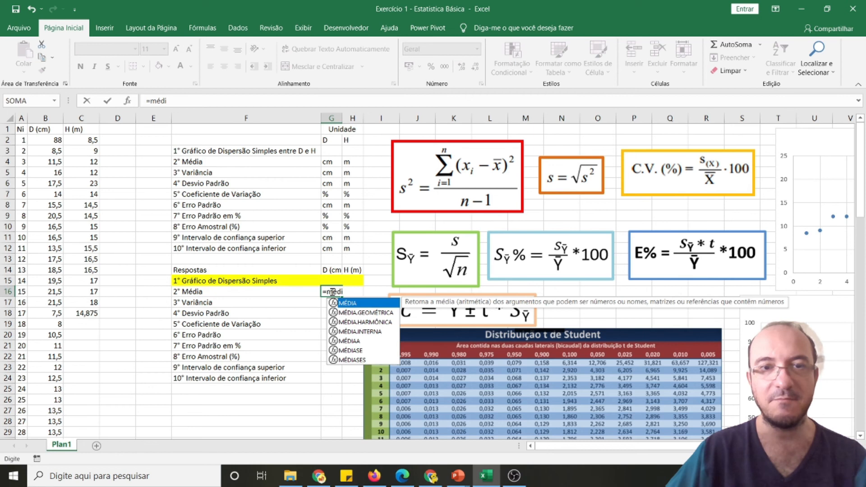
pyautogui.doubleClick(353, 303)
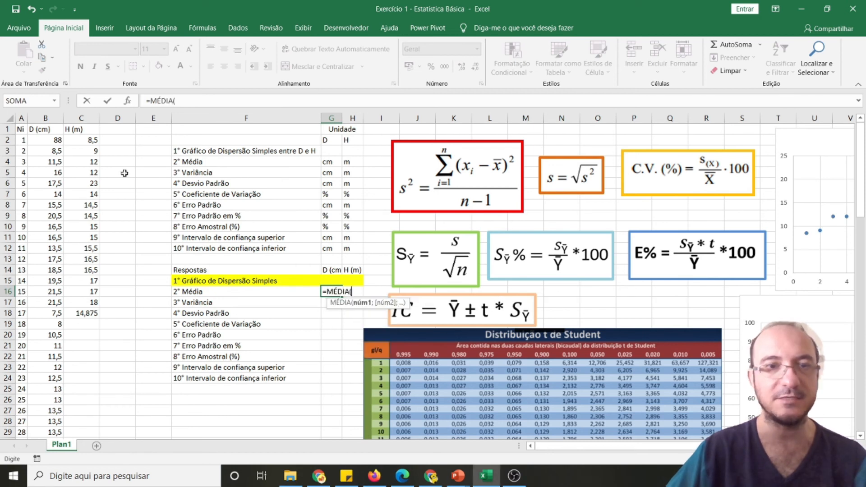
pyautogui.click(44, 139)
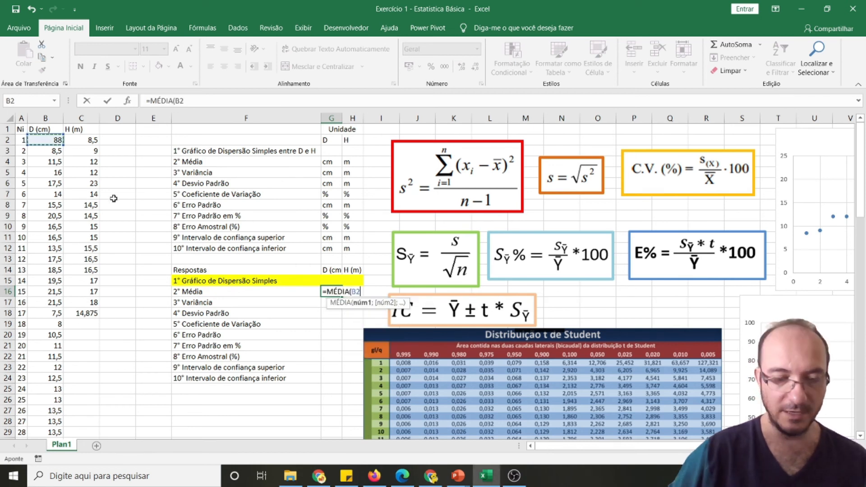
pyautogui.hotkey('ctrl', 'shift', 'Down')
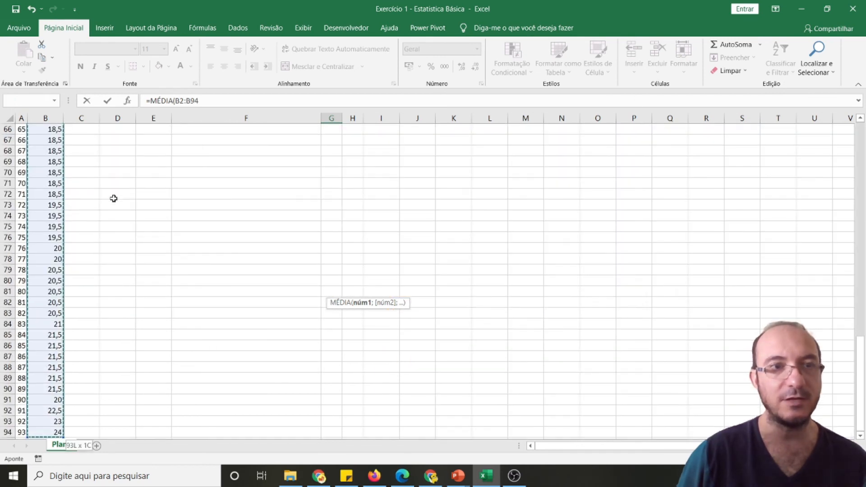
pyautogui.press('Return')
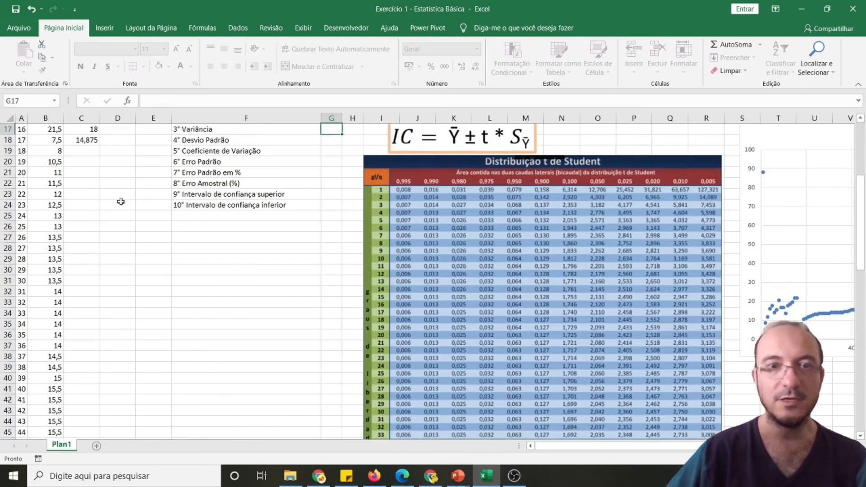
pyautogui.click(339, 247)
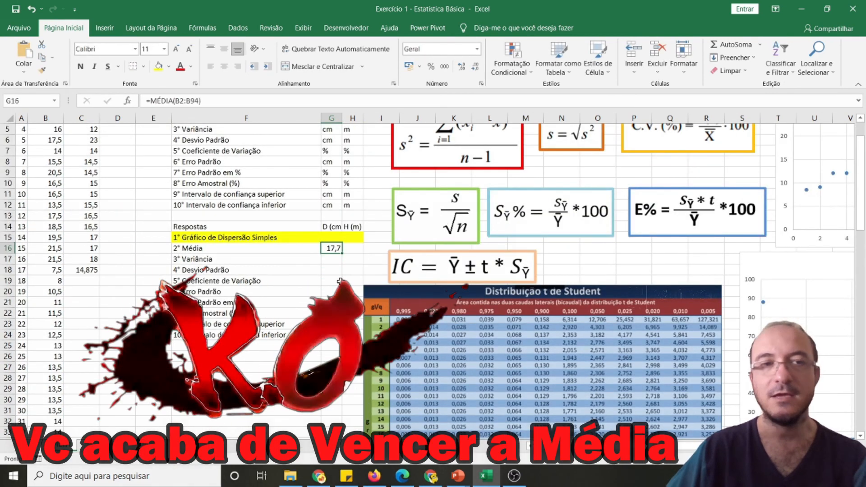
# Copy the mean formula from G16 across to H16 for the height column
pyautogui.moveTo(86, 282); pyautogui.dragTo(87, 326)
pyautogui.moveTo(81, 382); pyautogui.dragTo(82, 366)
pyautogui.click(333, 249)
pyautogui.moveTo(342, 256); pyautogui.dragTo(359, 254)
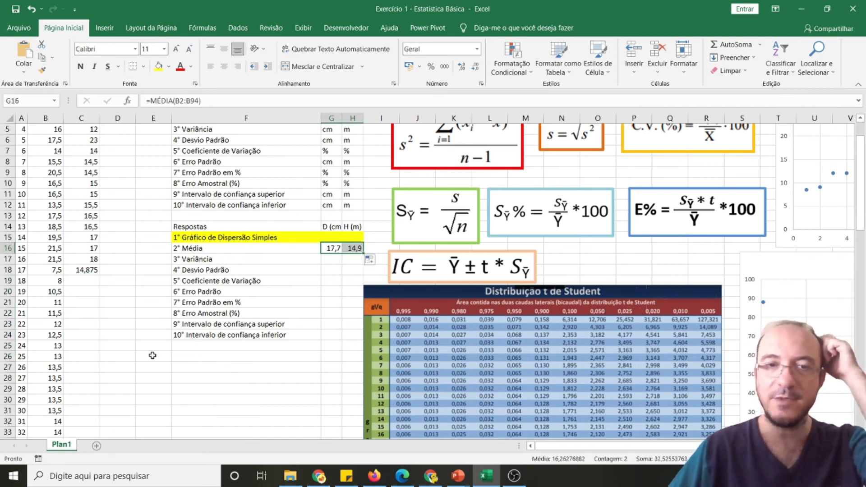
pyautogui.scroll(2, 152, 355)
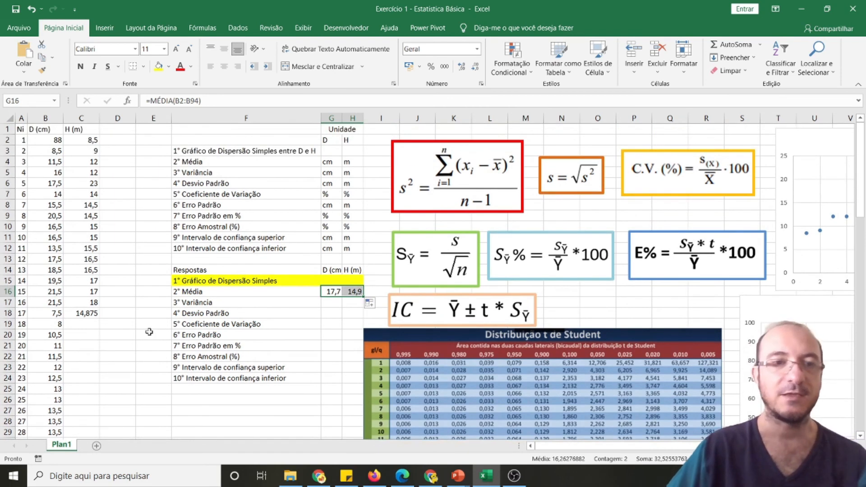
# Calculate a check mean of only the filled height cells in C20 with MÉDIA over C2:C18
pyautogui.moveTo(87, 323); pyautogui.dragTo(88, 400)
pyautogui.click(87, 358)
pyautogui.click(86, 388)
pyautogui.click(85, 401)
pyautogui.click(87, 409)
pyautogui.click(83, 345)
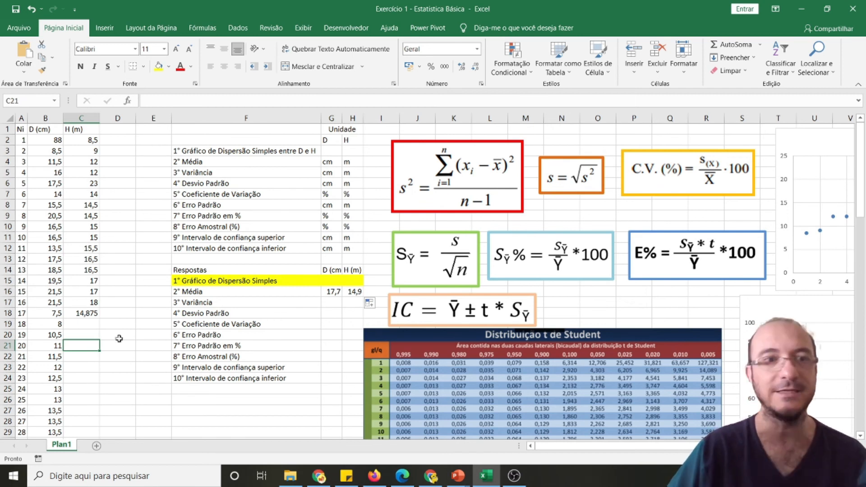
pyautogui.click(85, 334)
pyautogui.write('=média')
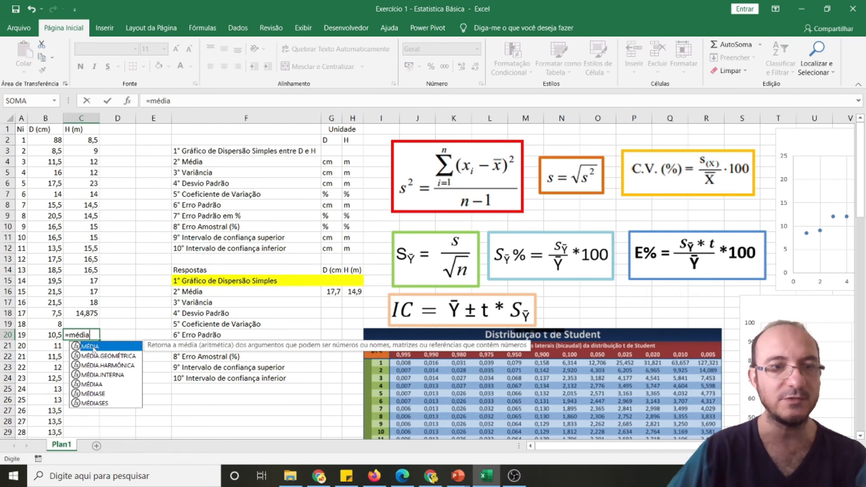
pyautogui.doubleClick(90, 346)
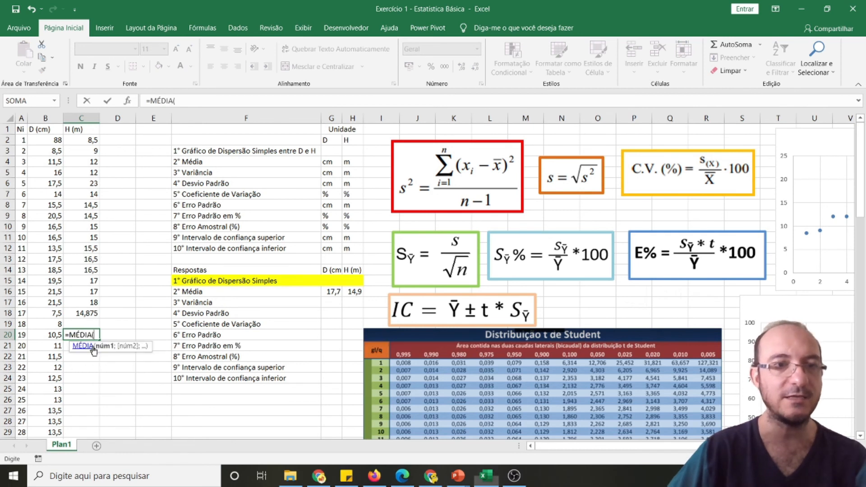
pyautogui.moveTo(89, 141); pyautogui.dragTo(84, 318)
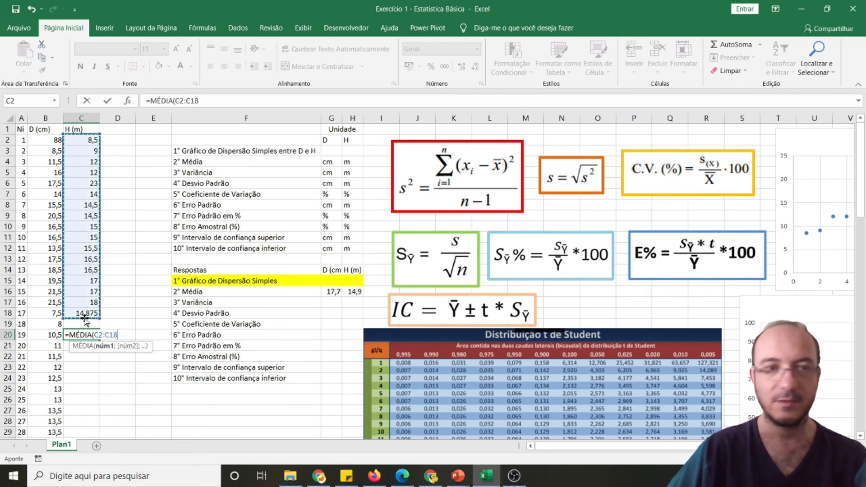
pyautogui.press('Return')
pyautogui.click(85, 333)
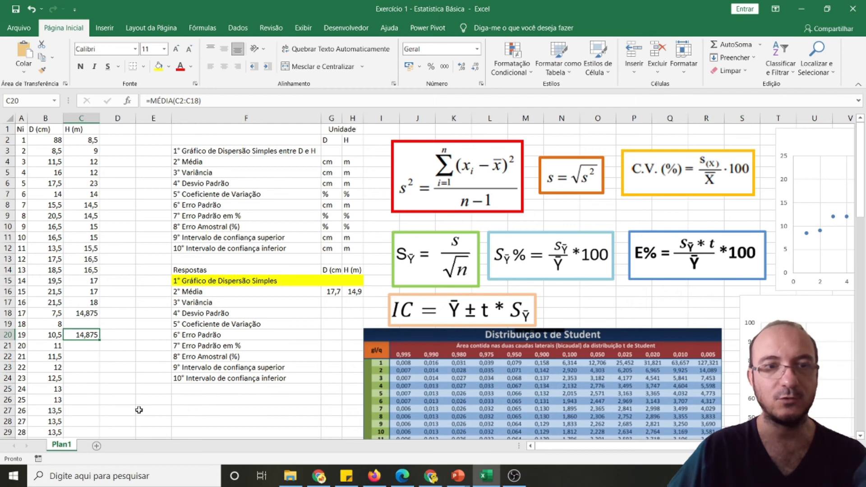
# Reduce the check mean in C20 to one decimal, compare it with H16, and clear C20
pyautogui.click(462, 66)
pyautogui.click(476, 67)
pyautogui.click(476, 66)
pyautogui.click(476, 66)
pyautogui.click(354, 293)
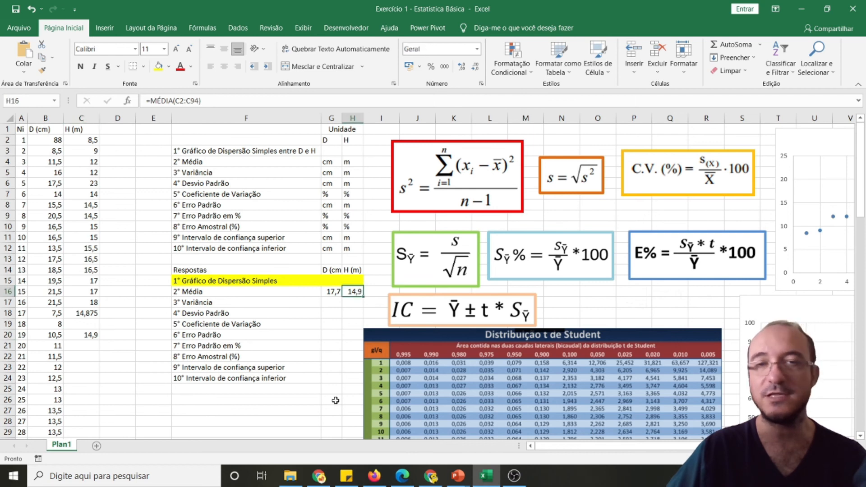
pyautogui.click(84, 335)
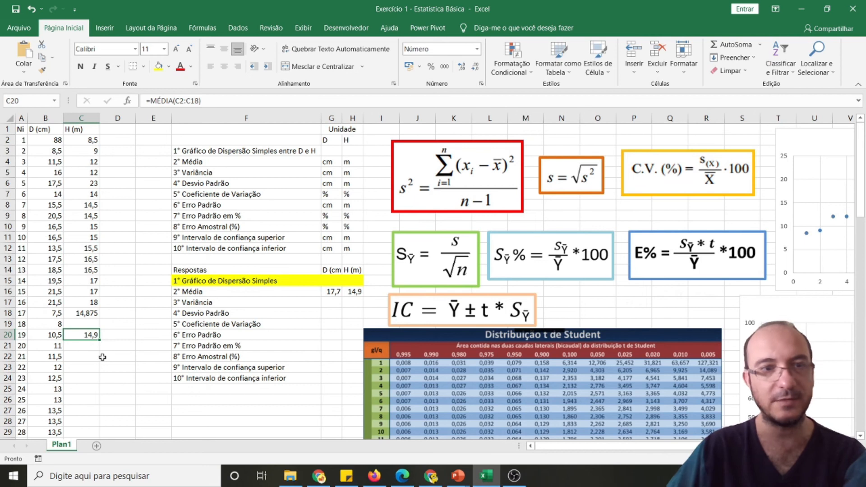
pyautogui.press('Delete')
# Examine the diameter and height columns, the blank cells under the height data, and the range used by the mean in H16
pyautogui.click(94, 304)
pyautogui.click(45, 118)
pyautogui.click(81, 118)
pyautogui.click(117, 117)
pyautogui.click(148, 118)
pyautogui.click(45, 117)
pyautogui.click(81, 118)
pyautogui.click(115, 119)
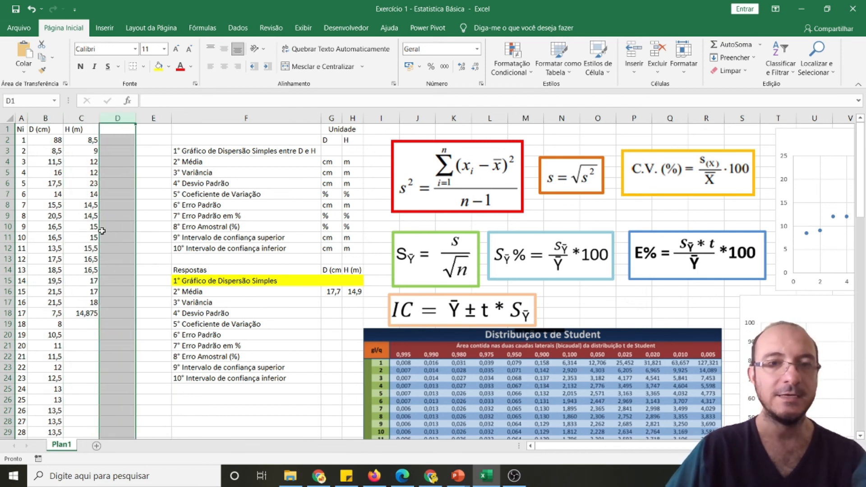
pyautogui.moveTo(82, 322); pyautogui.dragTo(82, 422)
pyautogui.moveTo(48, 140); pyautogui.dragTo(49, 331)
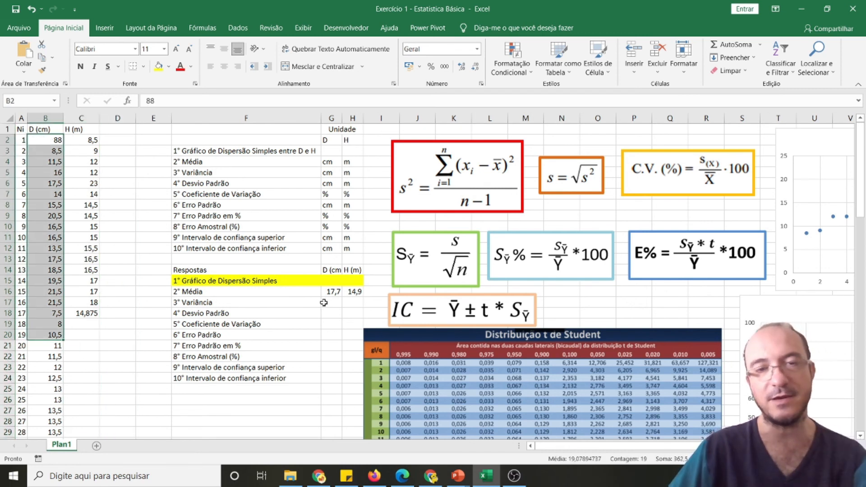
pyautogui.click(353, 292)
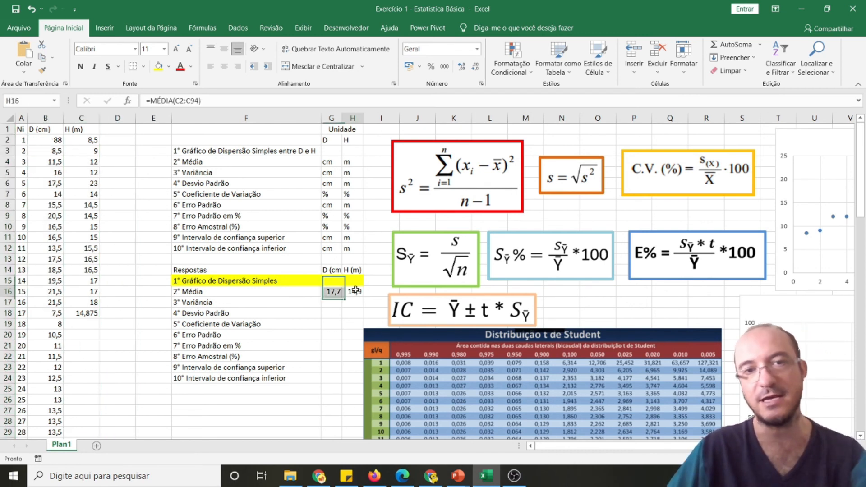
# Calculate the diameter variance in G17 with the VAR.A function over B2:B94
pyautogui.click(330, 302)
pyautogui.write('=v')
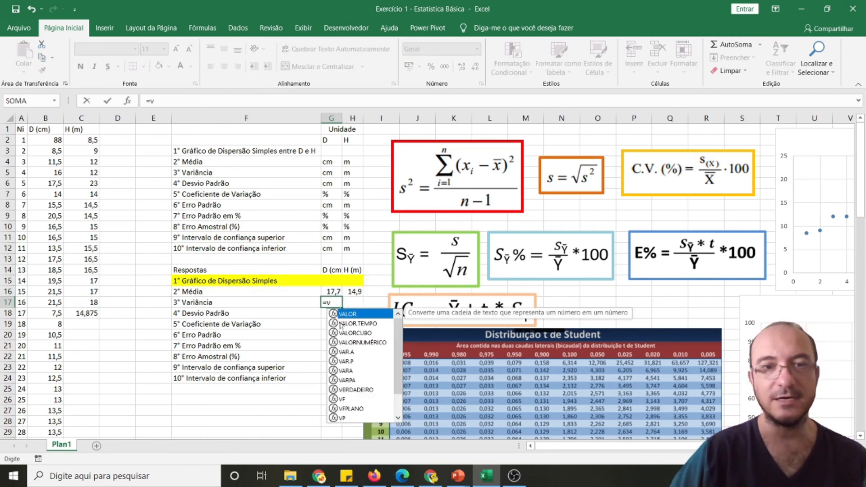
pyautogui.write('ar')
pyautogui.press('Tab')
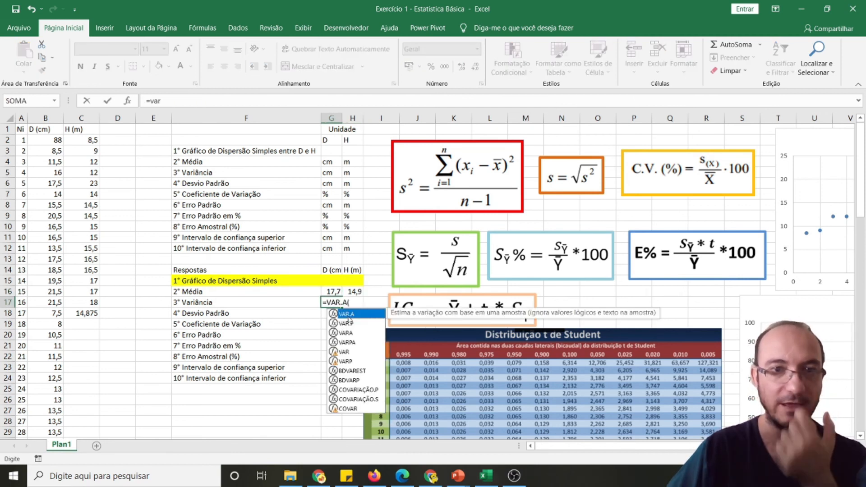
pyautogui.click(43, 140)
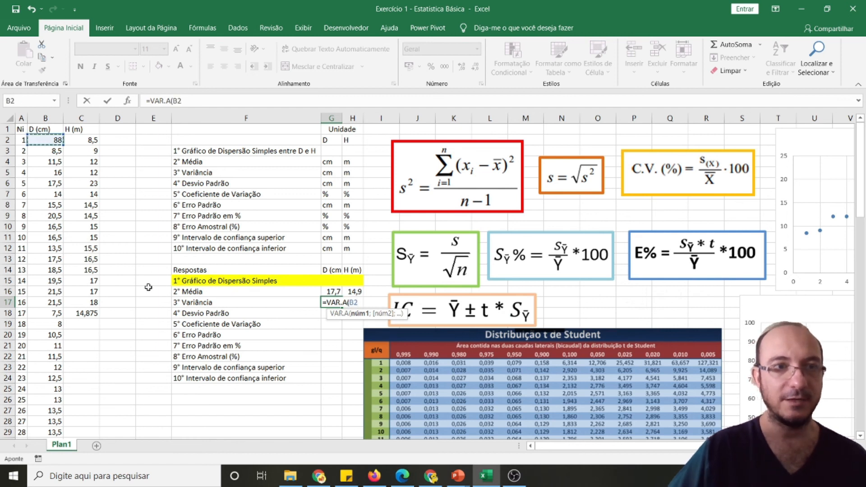
pyautogui.hotkey('ctrl', 'shift', 'Down')
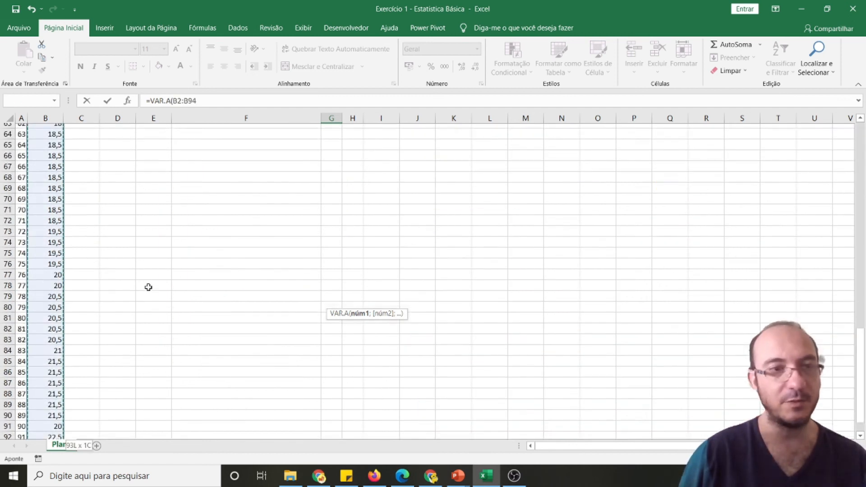
pyautogui.press('Return')
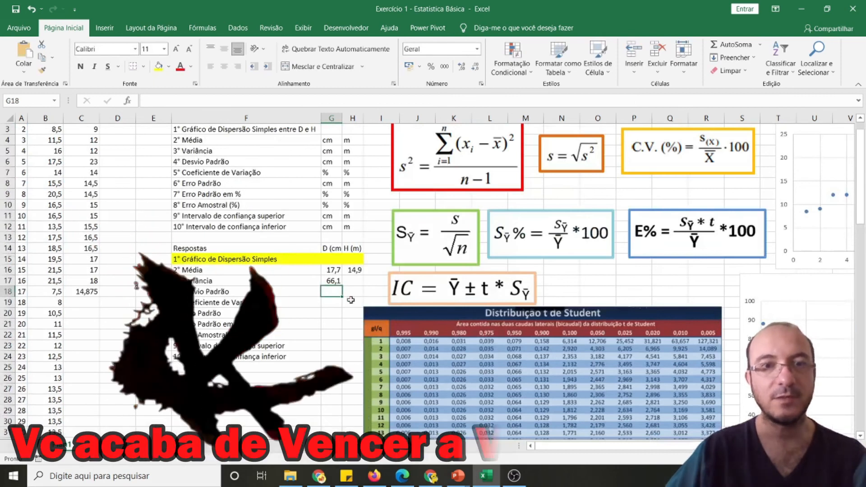
pyautogui.click(332, 282)
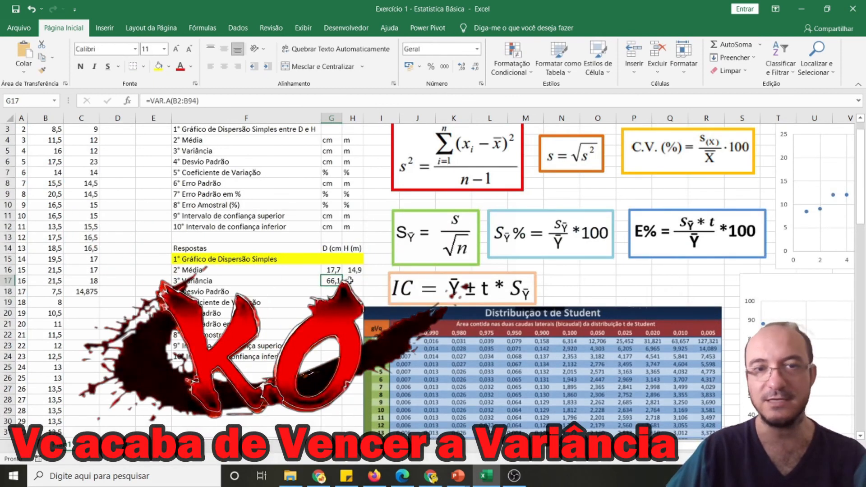
pyautogui.moveTo(378, 320); pyautogui.dragTo(380, 319)
# Calculate the diameter standard deviation in G18 with the DESVPAD.A function over B2:B94
pyautogui.click(333, 293)
pyautogui.write('=des')
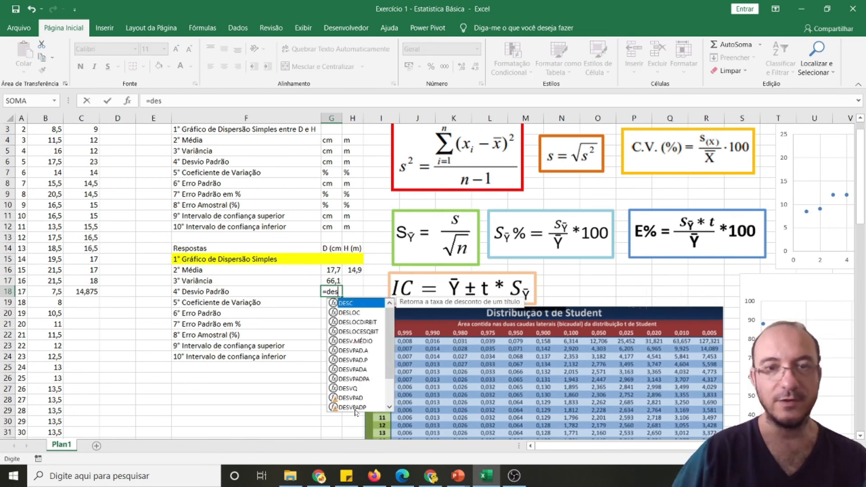
pyautogui.doubleClick(354, 351)
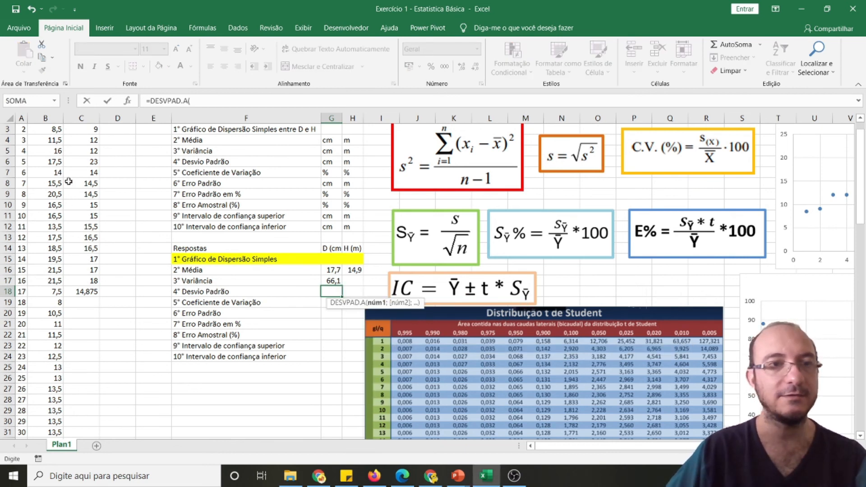
pyautogui.scroll(1, 56, 149)
pyautogui.click(56, 141)
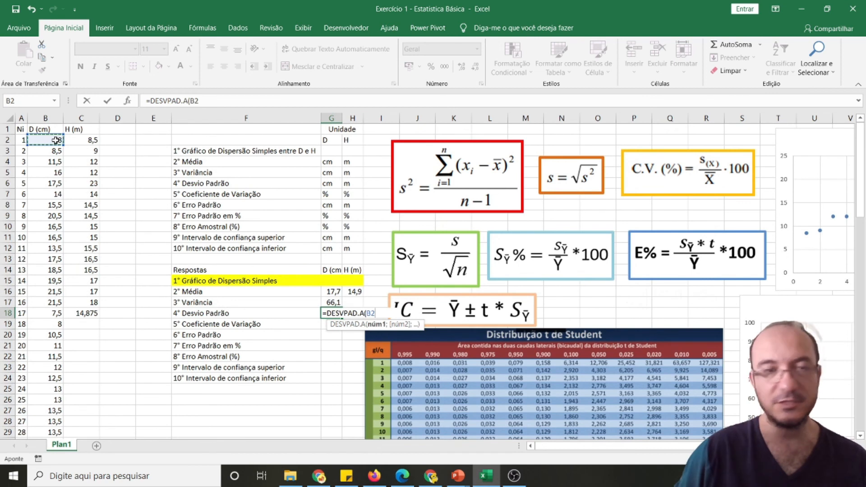
pyautogui.hotkey('ctrl', 'shift', 'Down')
pyautogui.press('Return')
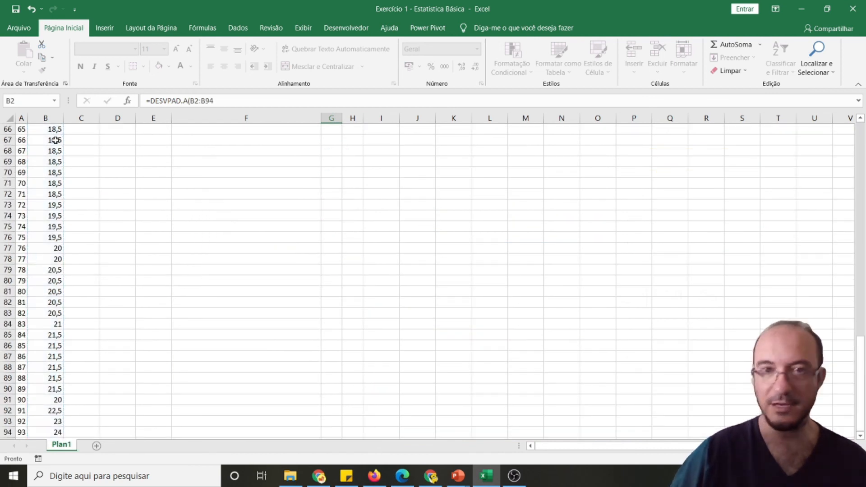
# Calculate the diameter coefficient of variation in G19 as the standard deviation over the mean times 100, G18/G16*100
pyautogui.scroll(4, 68, 128)
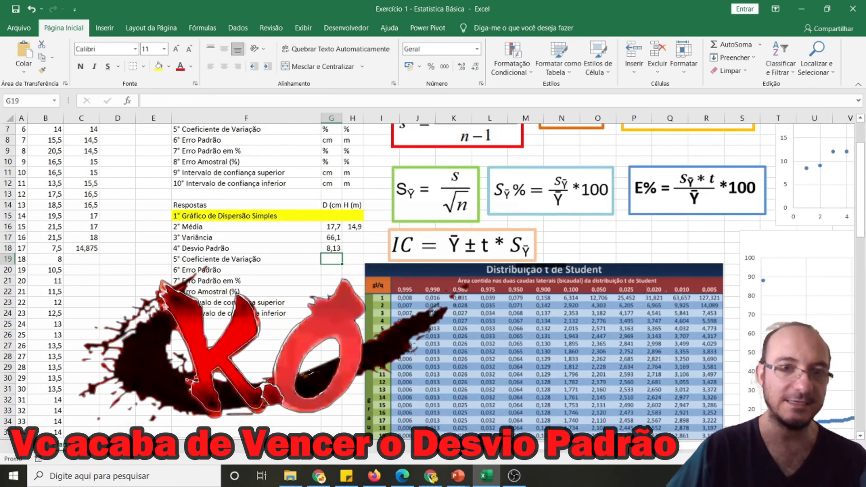
pyautogui.scroll(2, 67, 127)
pyautogui.write('=')
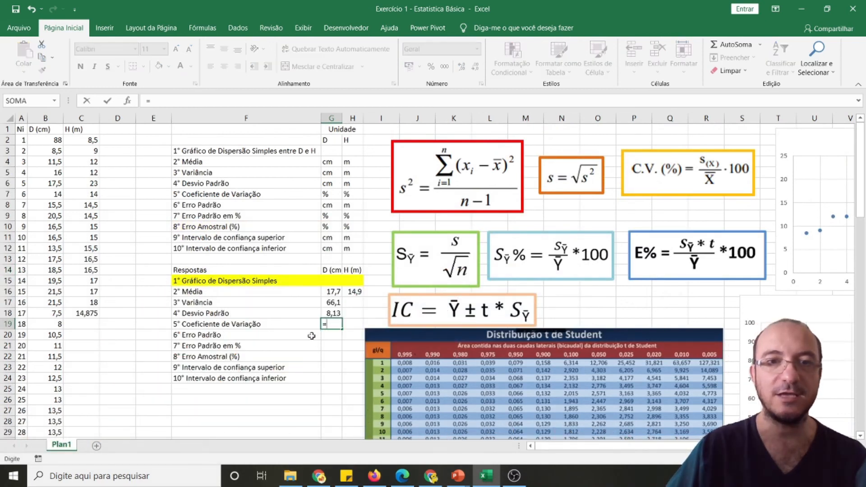
pyautogui.click(333, 314)
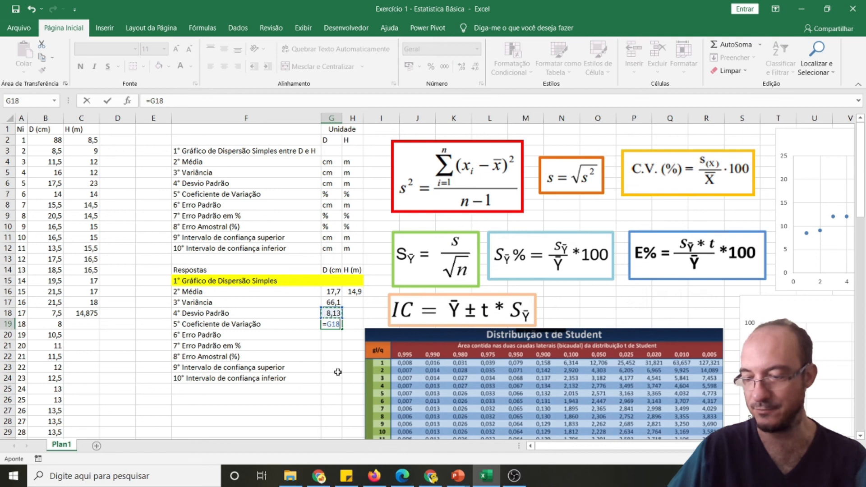
pyautogui.write('/')
pyautogui.click(332, 290)
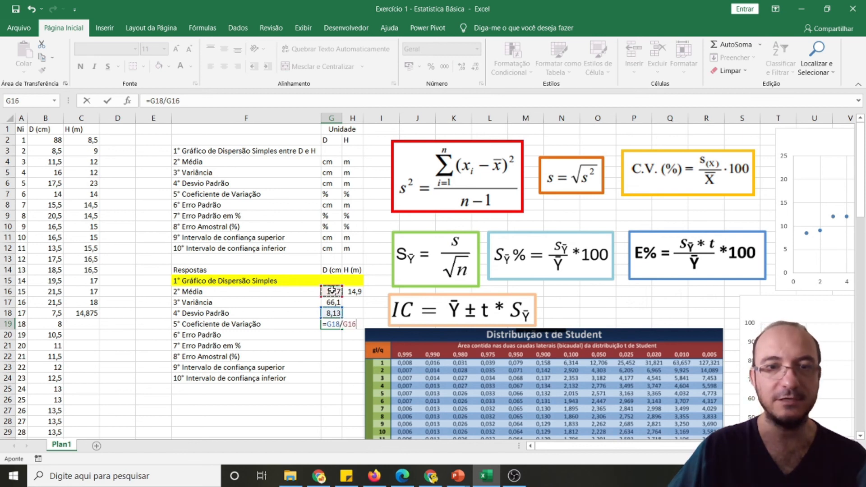
pyautogui.write('*100')
pyautogui.press('Return')
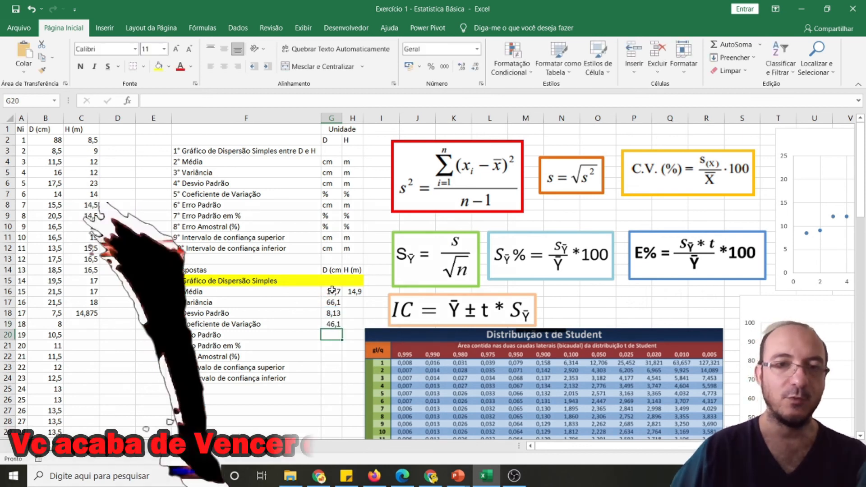
# Append "(%)" to the Coeficiente de Variação label in F19
pyautogui.click(331, 324)
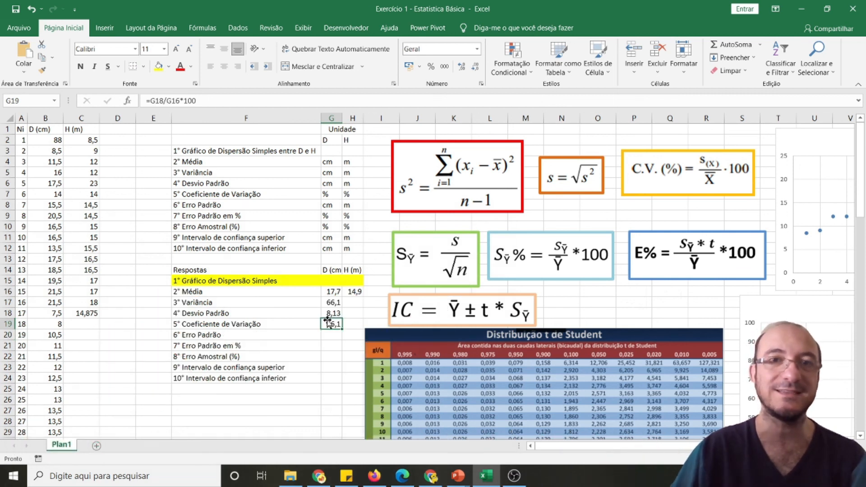
pyautogui.doubleClick(279, 324)
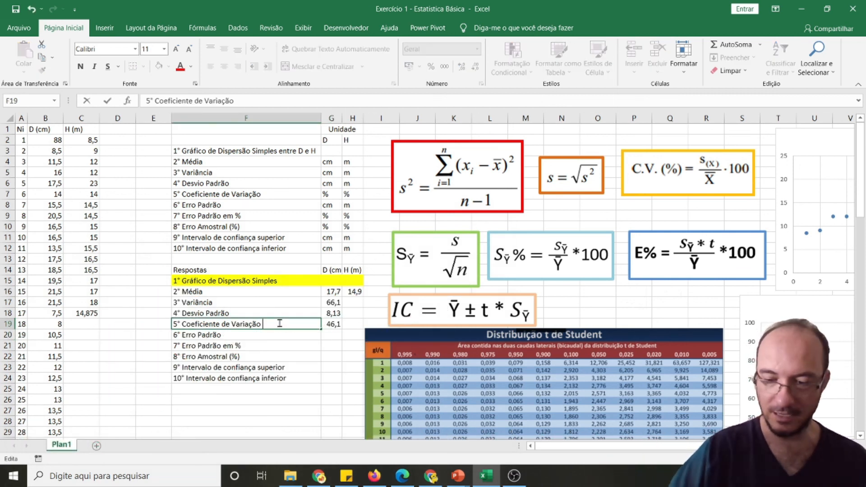
pyautogui.press('Return')
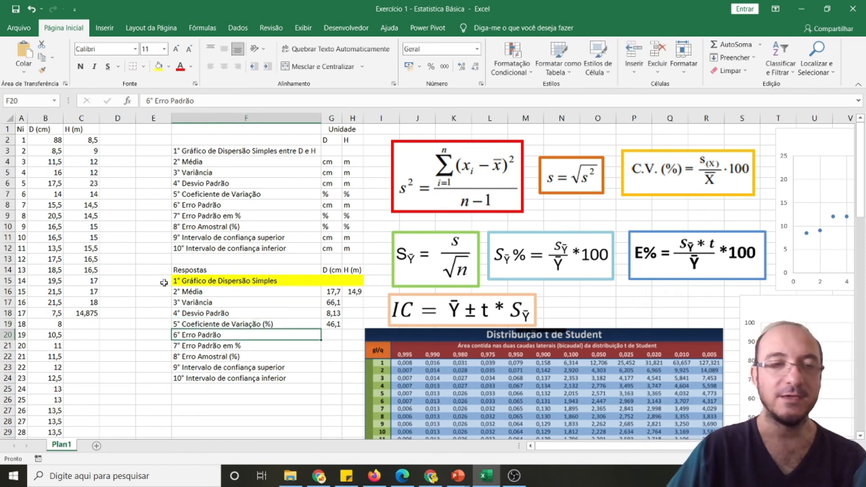
# Copy the diameter's variance, standard deviation and coefficient of variation formulas across from G17:G19 into H17:H19 for the height
pyautogui.click(338, 272)
pyautogui.click(357, 271)
pyautogui.click(330, 323)
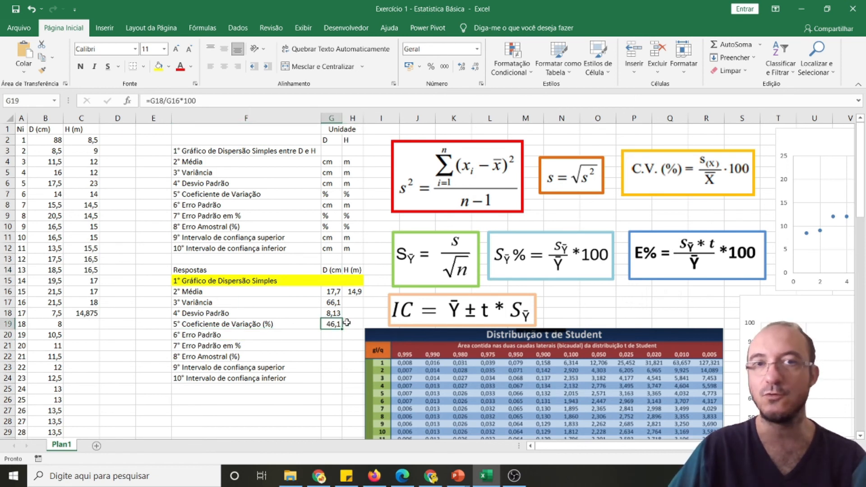
pyautogui.moveTo(343, 330); pyautogui.dragTo(361, 325)
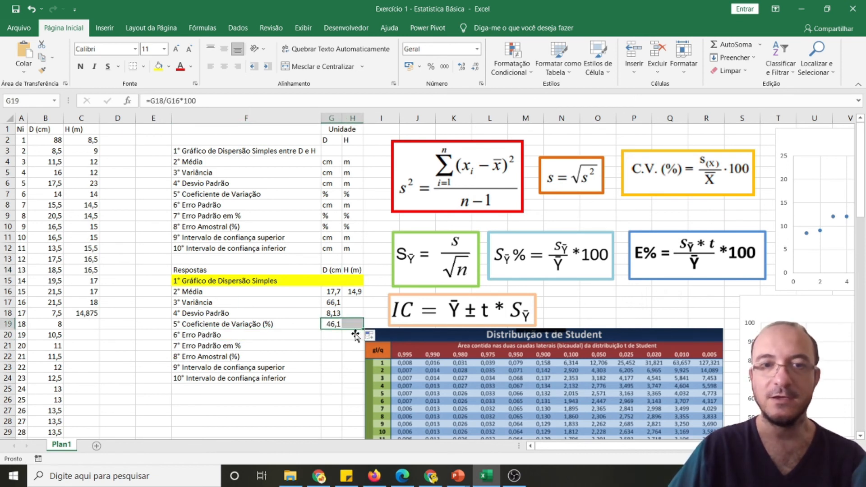
pyautogui.click(344, 349)
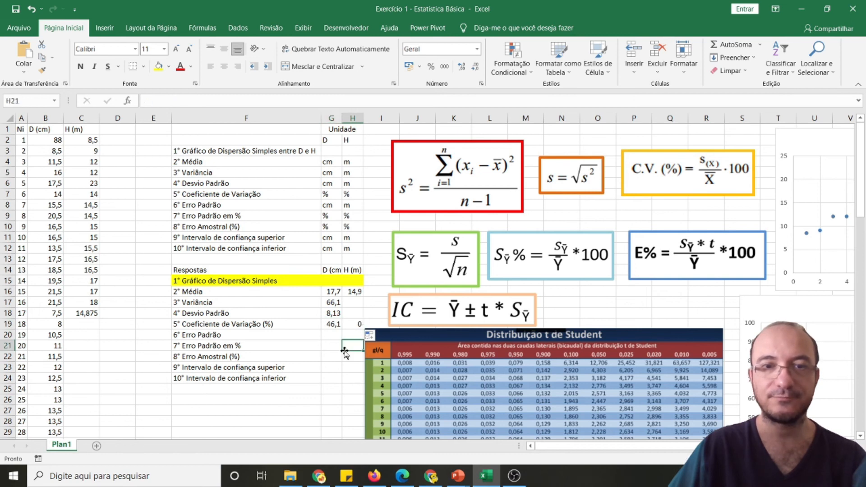
pyautogui.click(358, 321)
pyautogui.click(354, 291)
pyautogui.moveTo(333, 302); pyautogui.dragTo(355, 318)
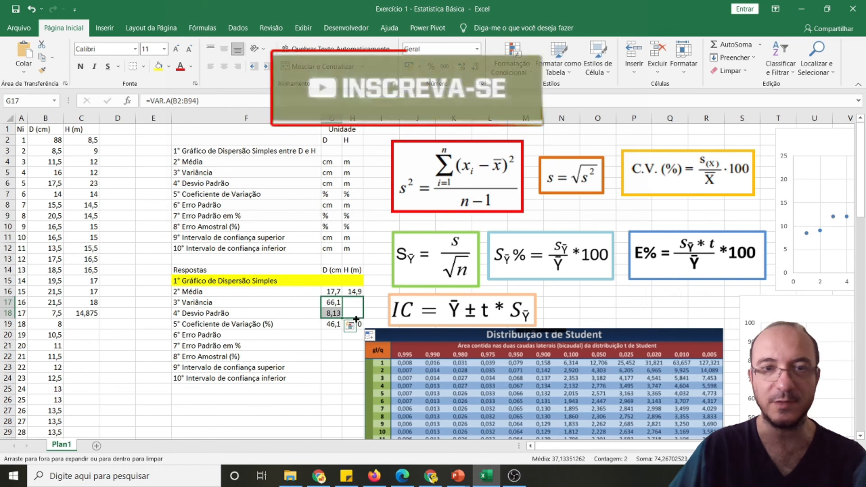
pyautogui.click(340, 378)
# Compare the coefficients of variation of diameter and height in G19 and H19, and check the first diameter value in B2
pyautogui.click(353, 328)
pyautogui.click(345, 381)
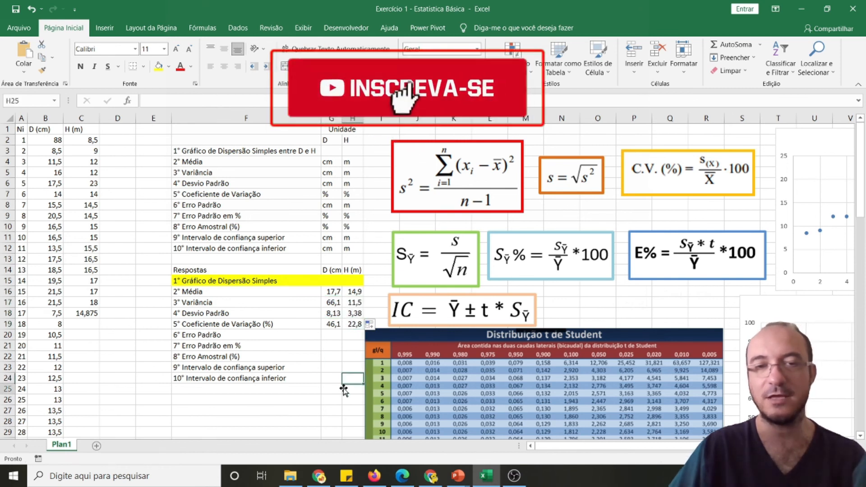
pyautogui.click(345, 388)
pyautogui.click(355, 325)
pyautogui.click(332, 378)
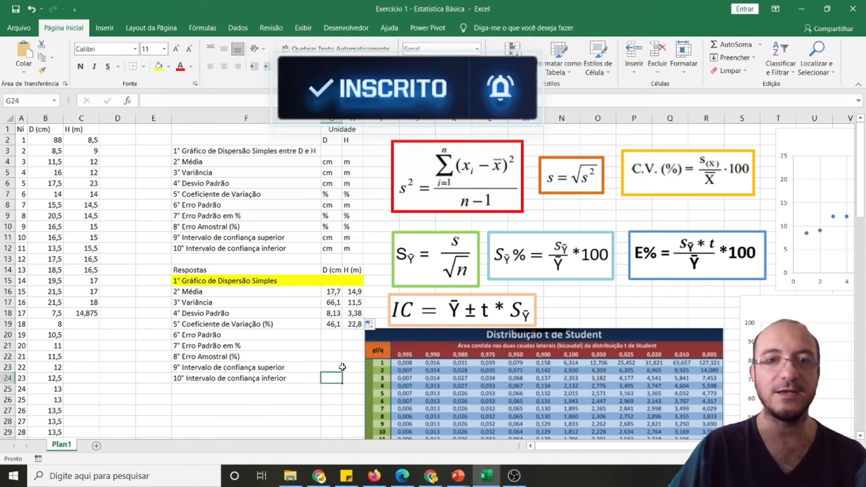
pyautogui.click(351, 324)
pyautogui.click(333, 324)
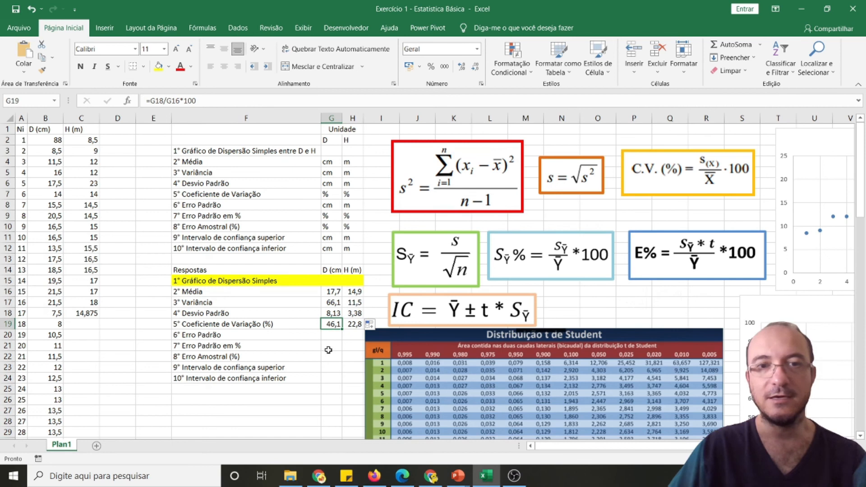
pyautogui.click(354, 325)
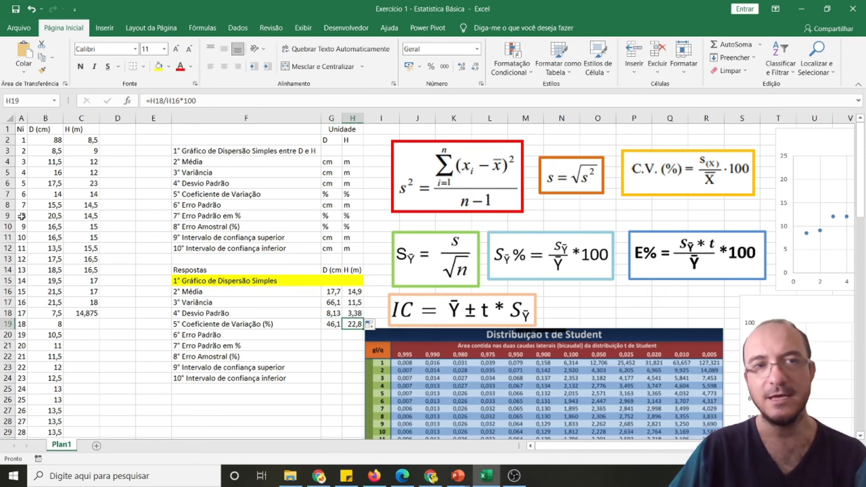
pyautogui.click(42, 142)
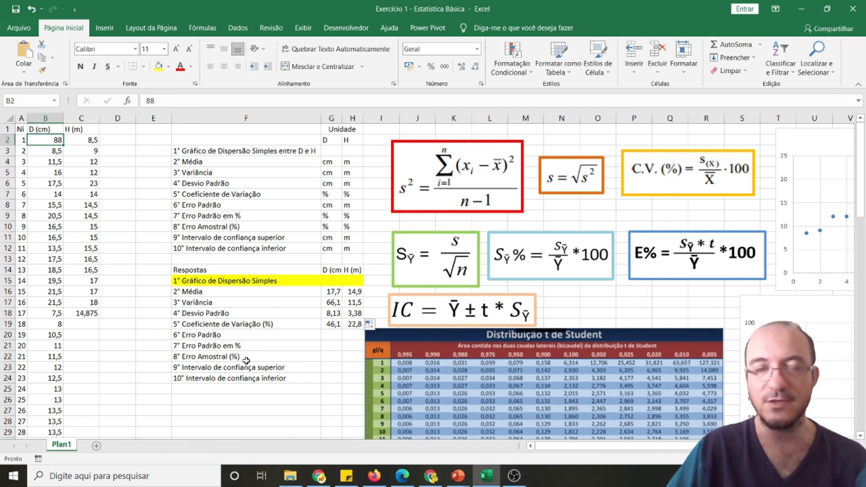
# Review the answer list in rows 15 to 24, including the rows from Erro Padrão onward that are still empty
pyautogui.click(331, 334)
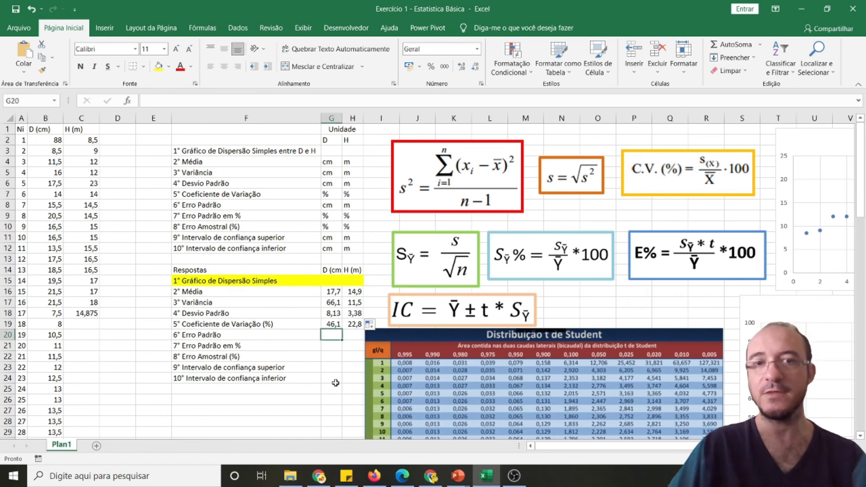
pyautogui.click(318, 334)
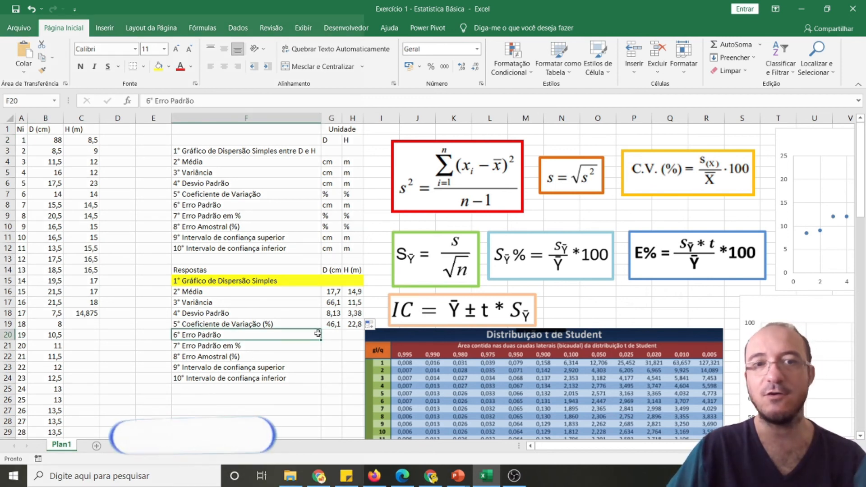
pyautogui.click(237, 379)
pyautogui.click(234, 401)
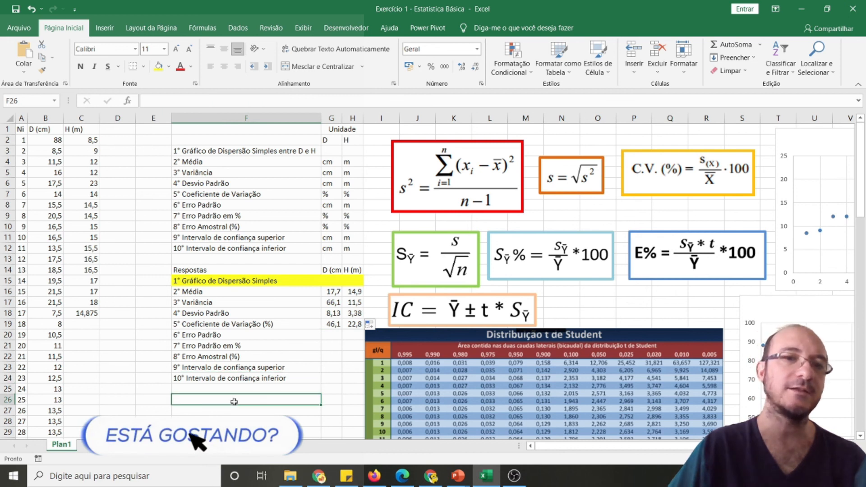
pyautogui.moveTo(244, 280); pyautogui.dragTo(351, 376)
pyautogui.click(331, 355)
pyautogui.click(300, 401)
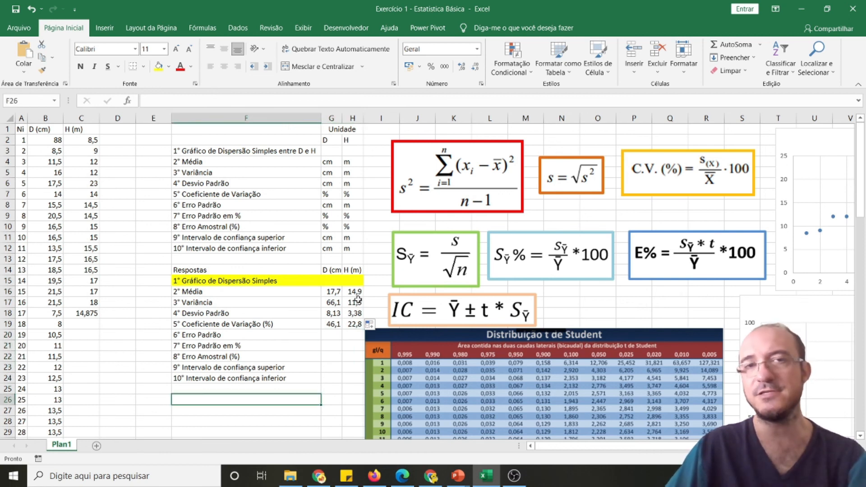
# Examine the formula pictures, from variance, standard deviation and coefficient of variation through standard error, sampling error and confidence interval
pyautogui.click(477, 183)
pyautogui.click(564, 180)
pyautogui.click(656, 178)
pyautogui.click(456, 259)
pyautogui.click(546, 260)
pyautogui.click(669, 261)
pyautogui.click(503, 321)
pyautogui.click(461, 167)
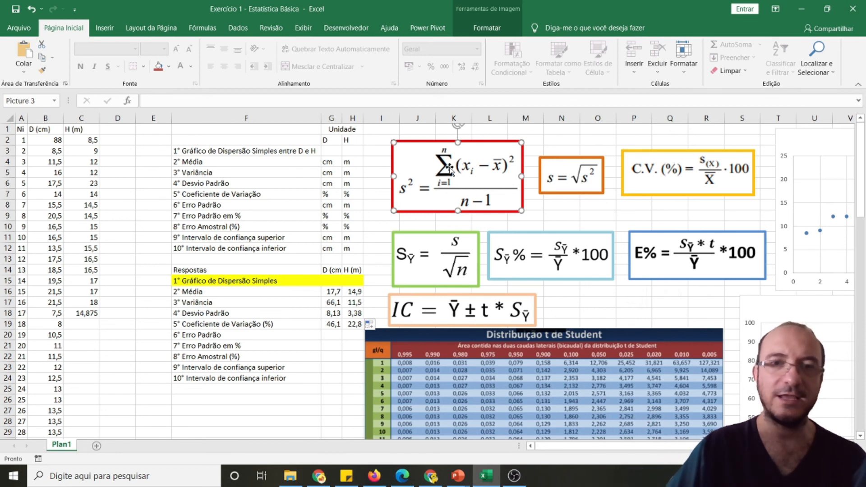
pyautogui.click(572, 175)
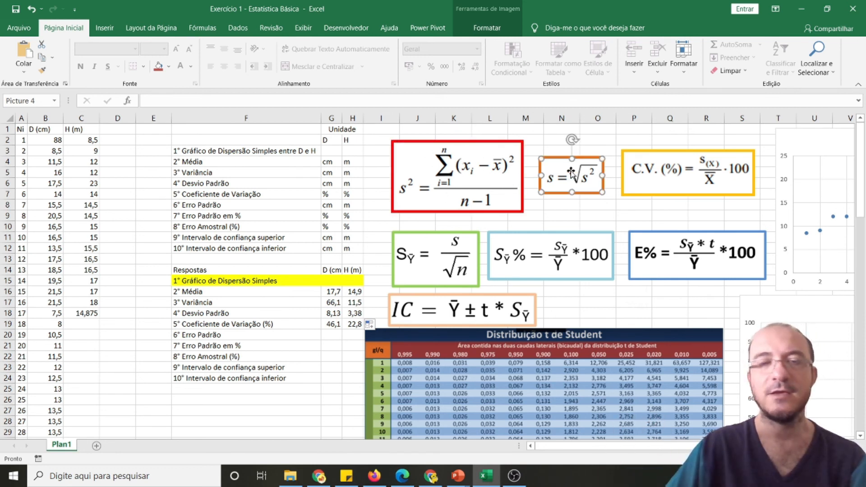
pyautogui.click(485, 179)
pyautogui.click(577, 174)
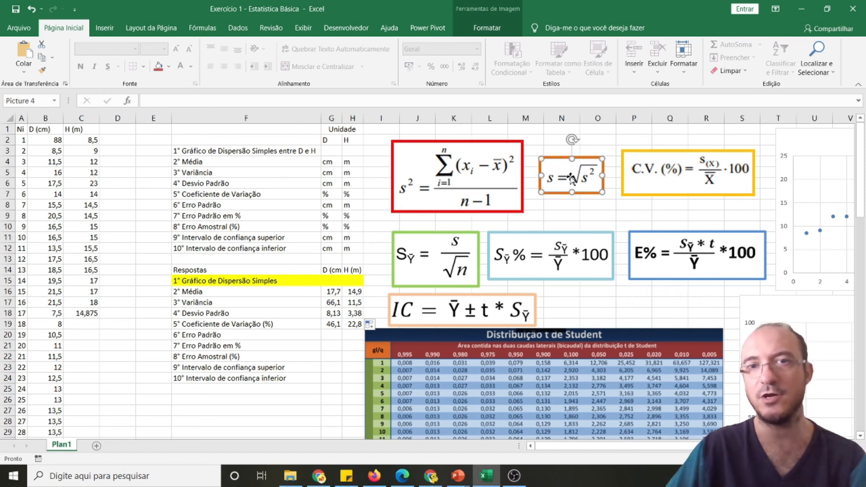
pyautogui.click(476, 178)
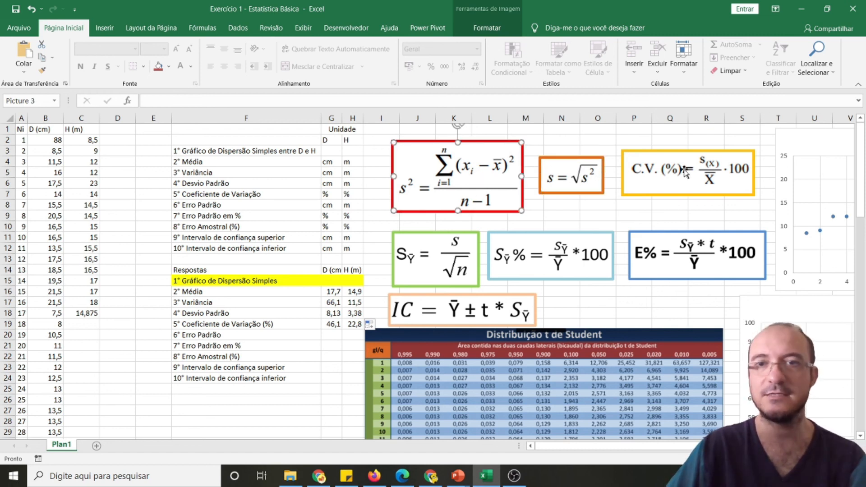
pyautogui.click(678, 185)
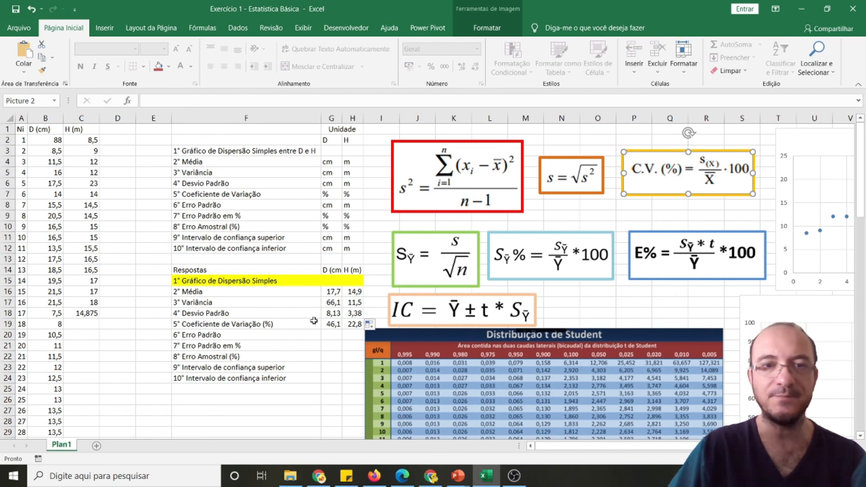
pyautogui.click(245, 389)
# Check the standard error formula and count the diameter values in B2:B94 to obtain n
pyautogui.click(454, 255)
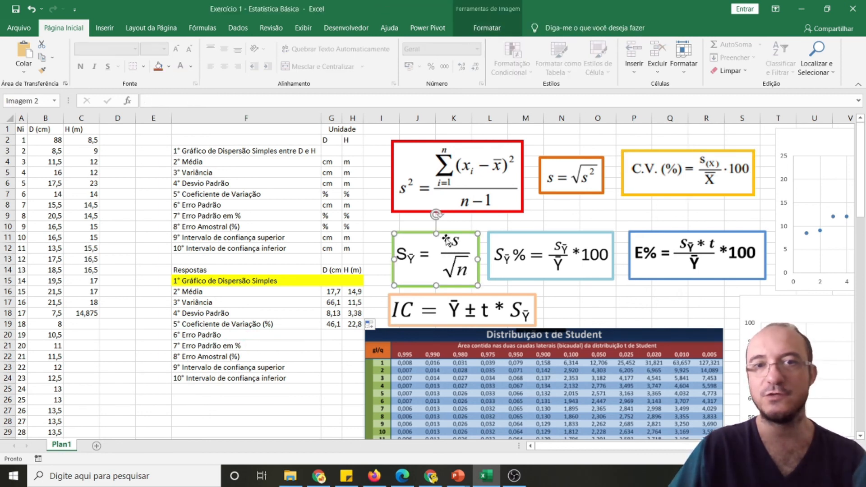
pyautogui.click(333, 334)
pyautogui.click(48, 138)
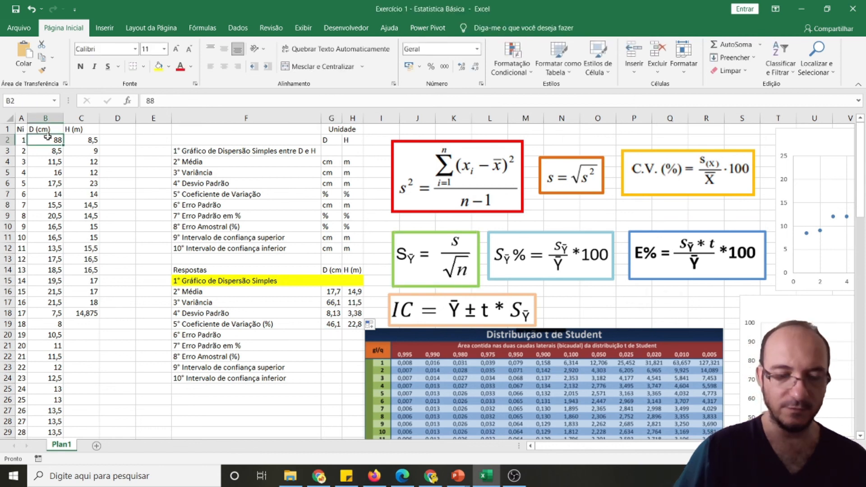
pyautogui.hotkey('ctrl', 'shift', 'Down')
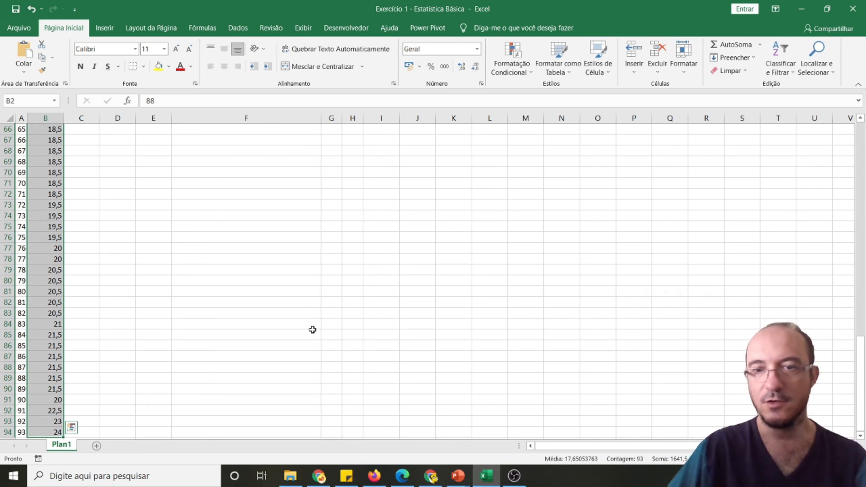
pyautogui.scroll(20, 172, 328)
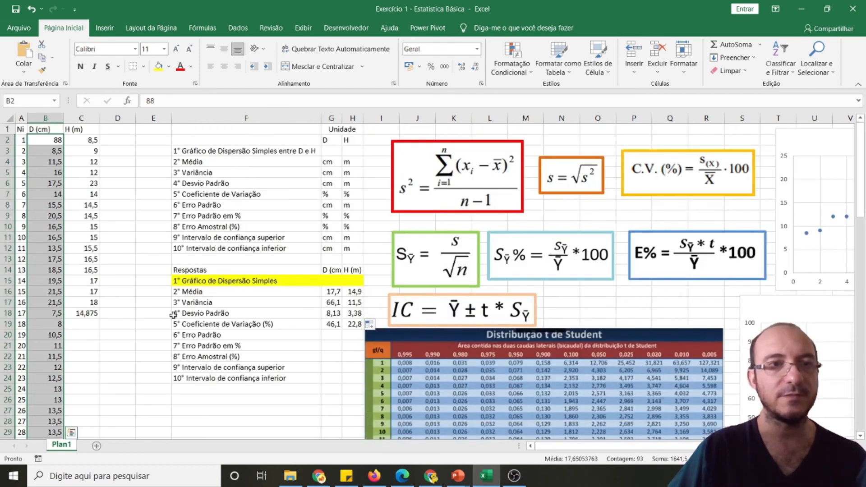
# Calculate the diameter's standard error in G20 with =G18/RAIZ(93), and nudge the Student t table picture slightly away from column H
pyautogui.click(333, 339)
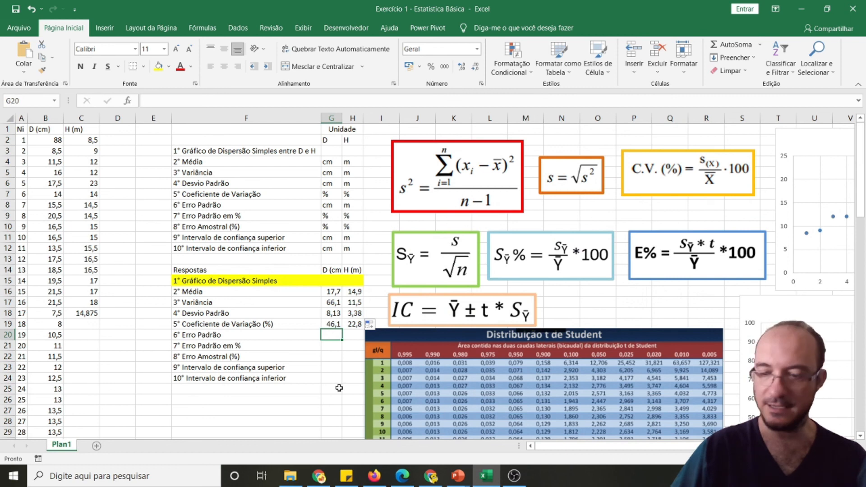
pyautogui.write('=')
pyautogui.click(335, 313)
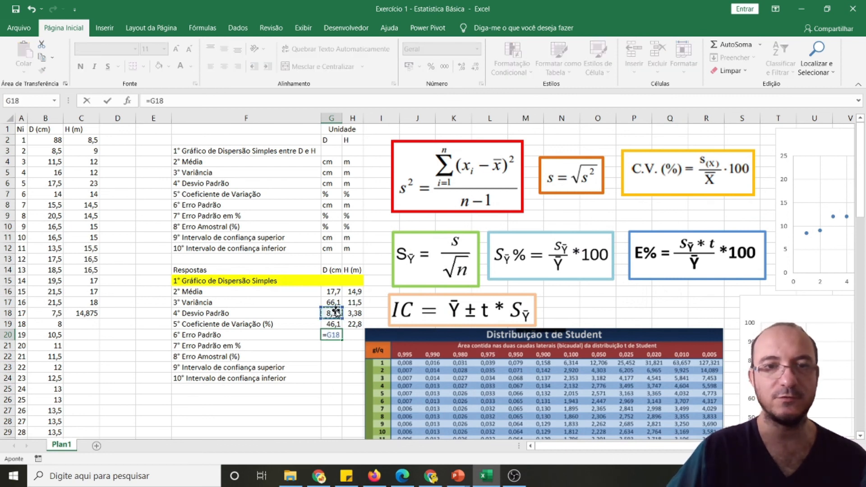
pyautogui.write('/raiz')
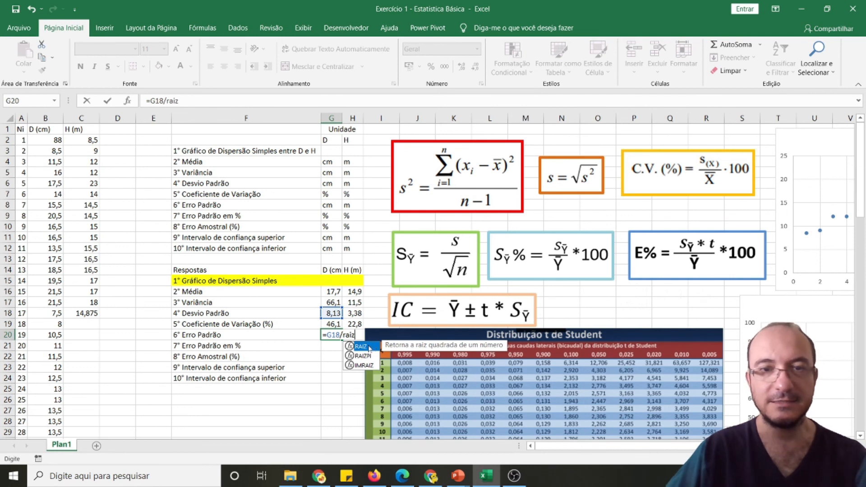
pyautogui.doubleClick(361, 346)
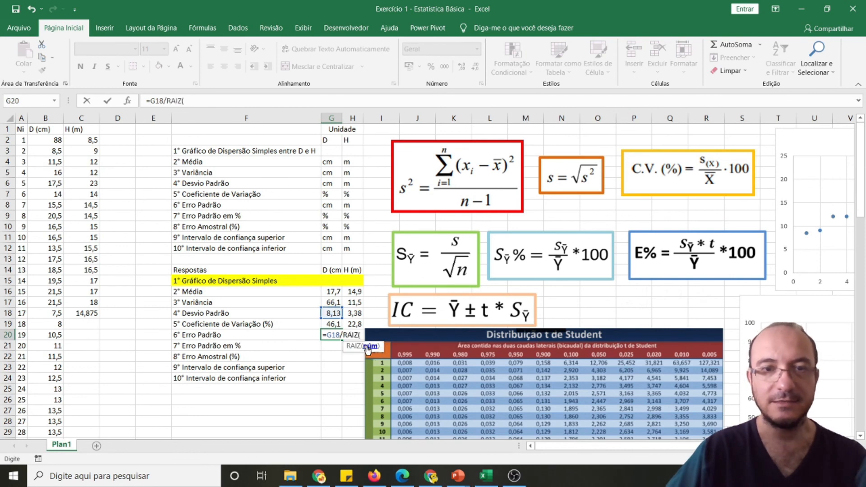
pyautogui.write('93)')
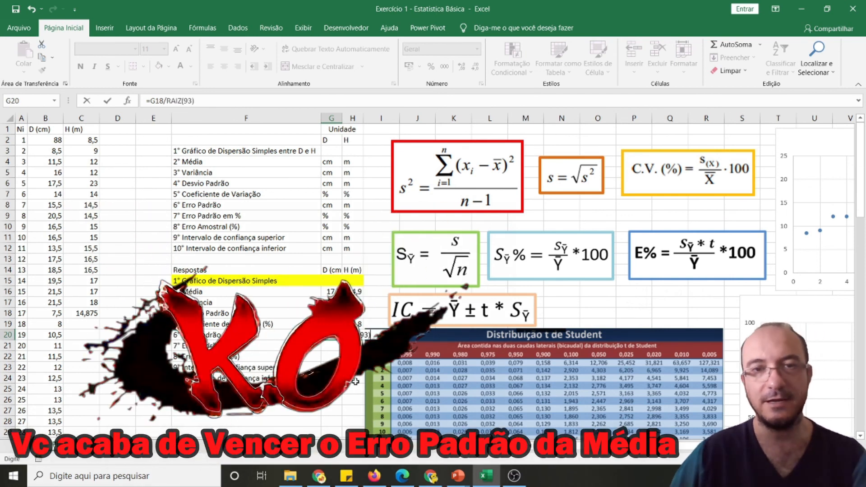
pyautogui.press('Return')
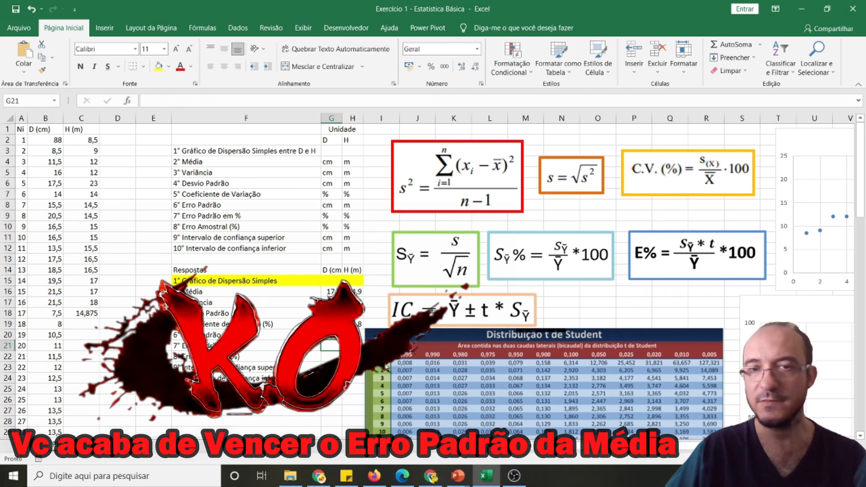
pyautogui.moveTo(406, 370); pyautogui.dragTo(414, 369)
pyautogui.click(332, 333)
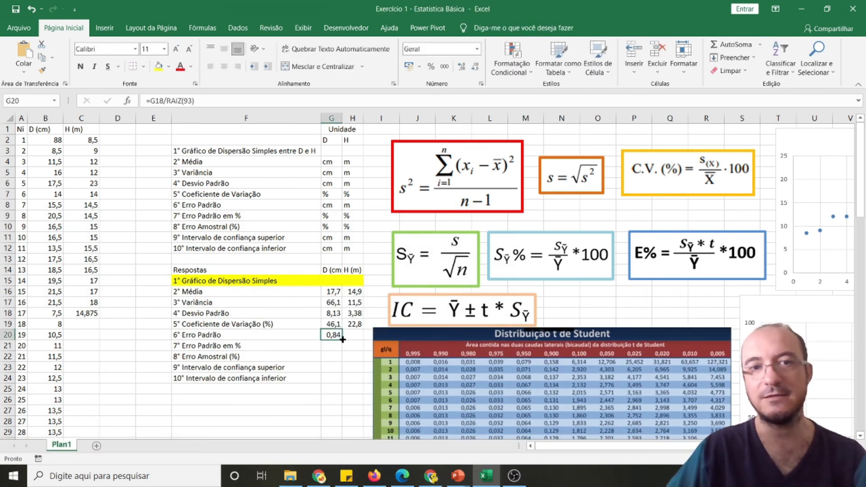
# Count the heights in C2:C18 and calculate the height's standard error in H20 with =H18/RAIZ(17)
pyautogui.click(351, 334)
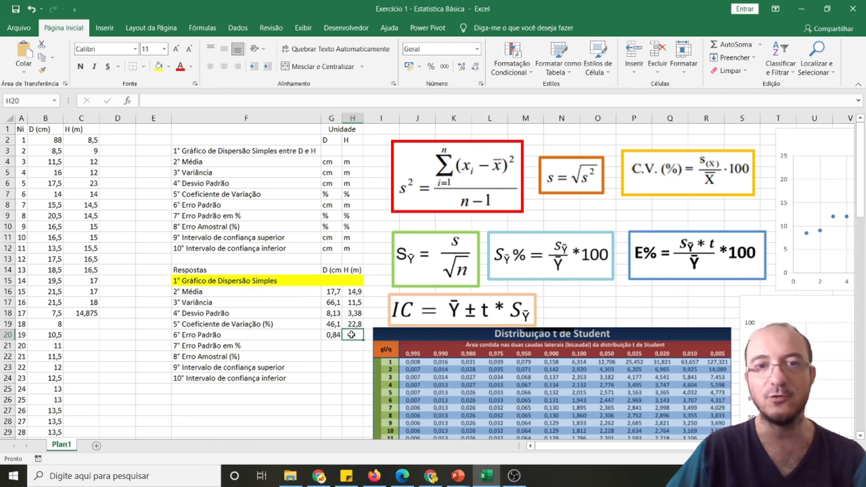
pyautogui.moveTo(87, 139); pyautogui.dragTo(91, 313)
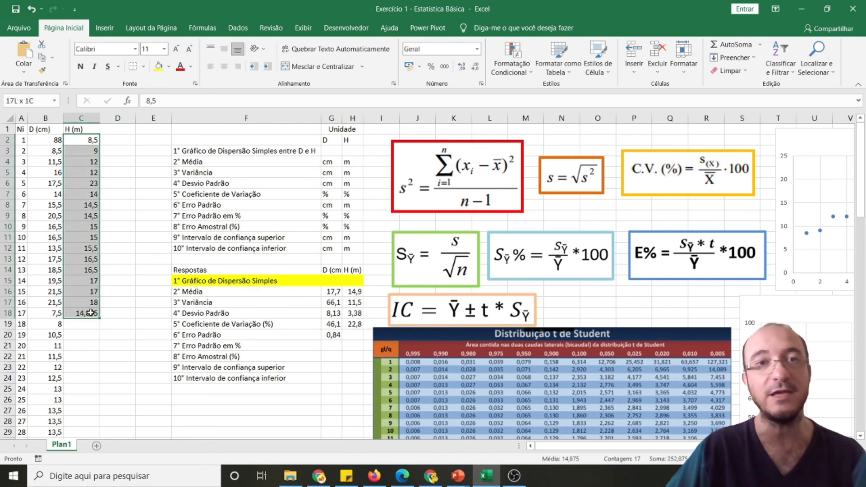
pyautogui.moveTo(52, 140); pyautogui.dragTo(49, 372)
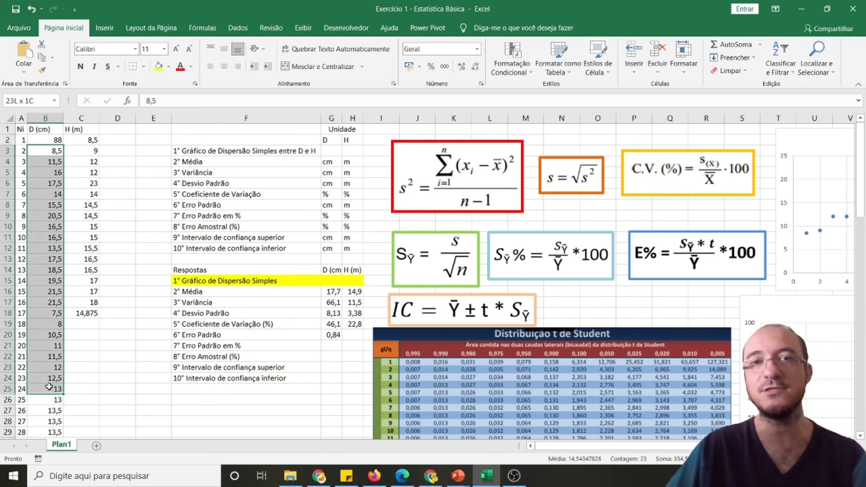
pyautogui.click(352, 335)
pyautogui.write('=')
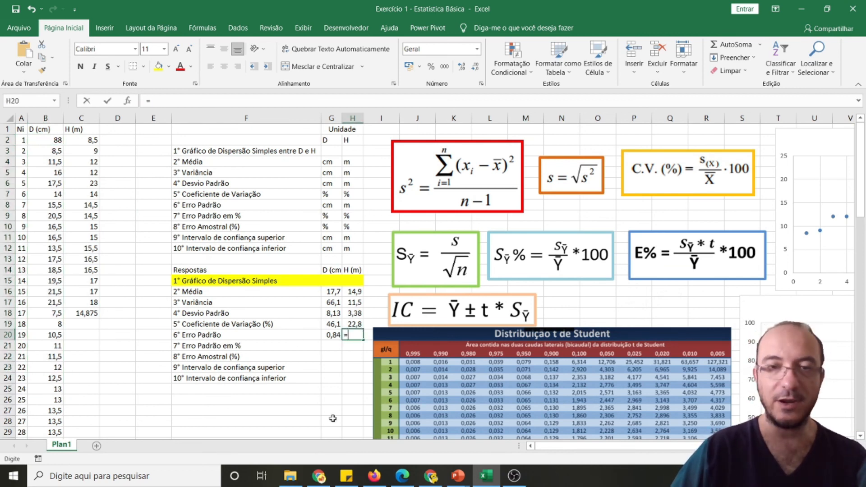
pyautogui.click(355, 315)
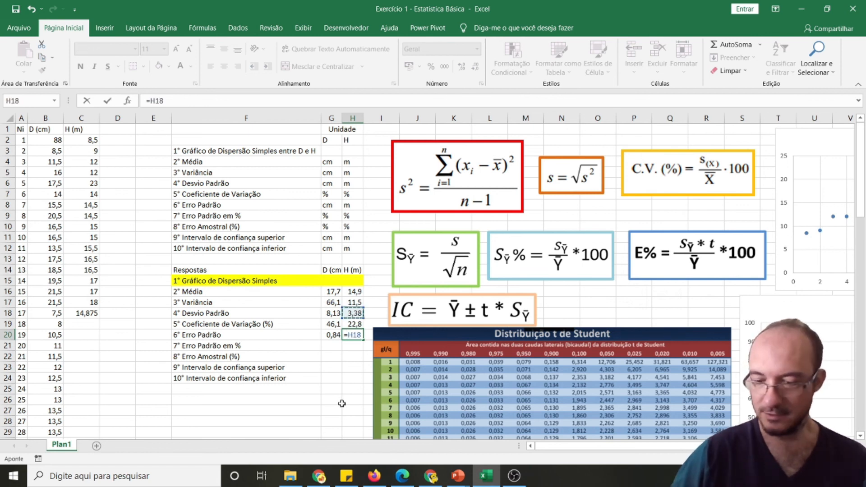
pyautogui.write('/rai')
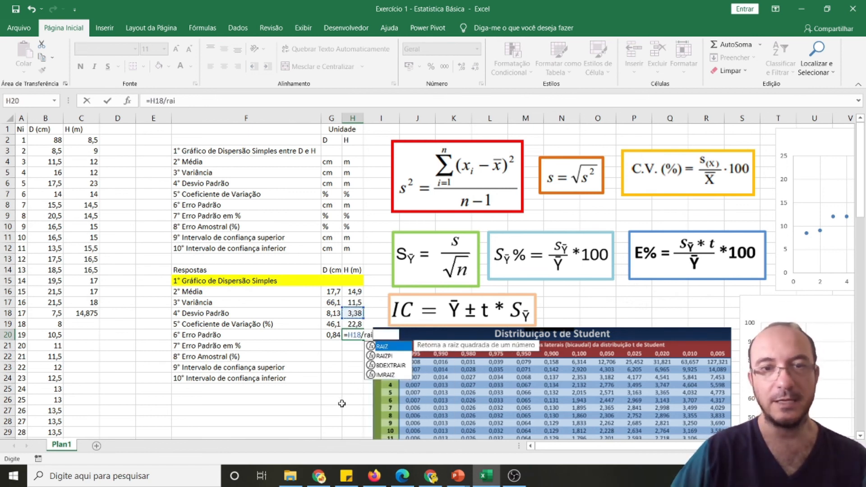
pyautogui.press('Tab')
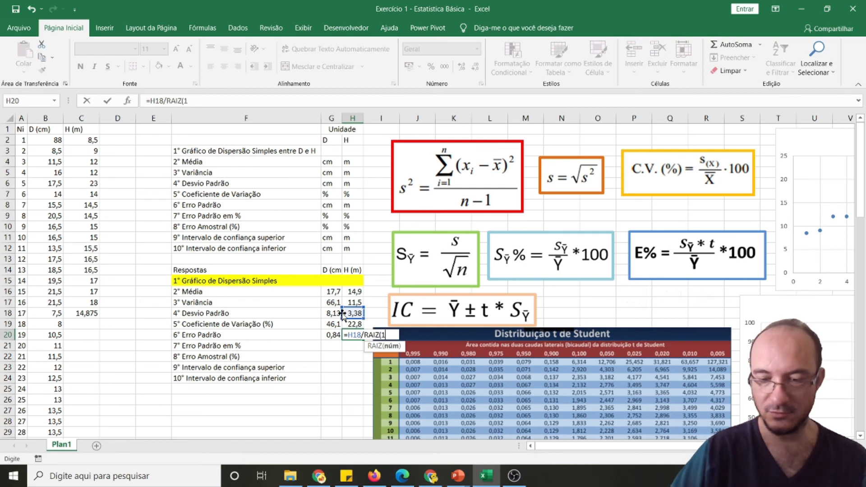
pyautogui.write('17')
pyautogui.press('Return')
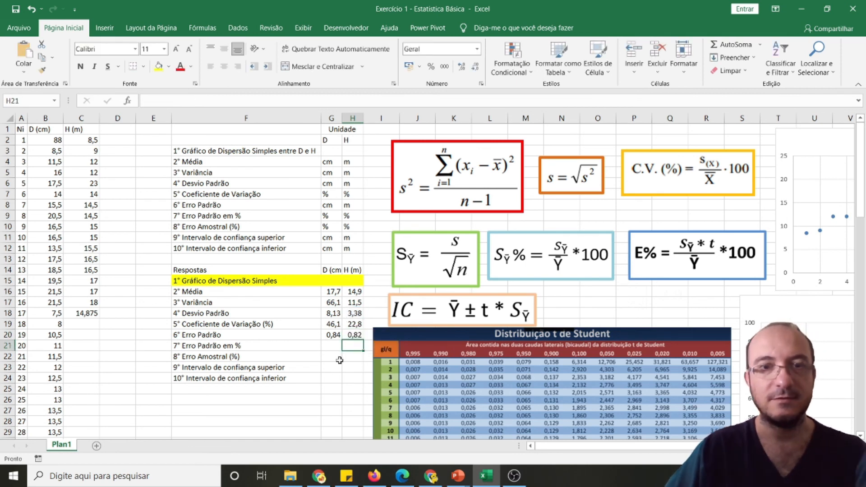
# Compare the standard errors of diameter and height in G20 and H20, including their formulas
pyautogui.click(358, 335)
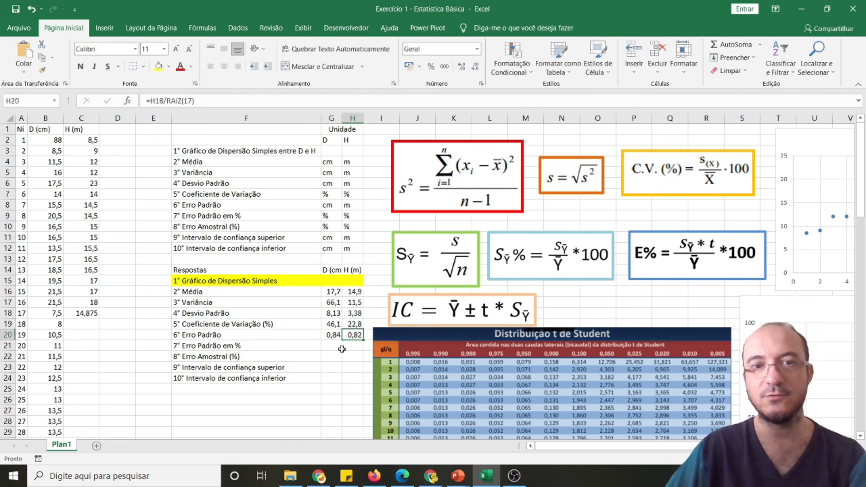
pyautogui.click(333, 335)
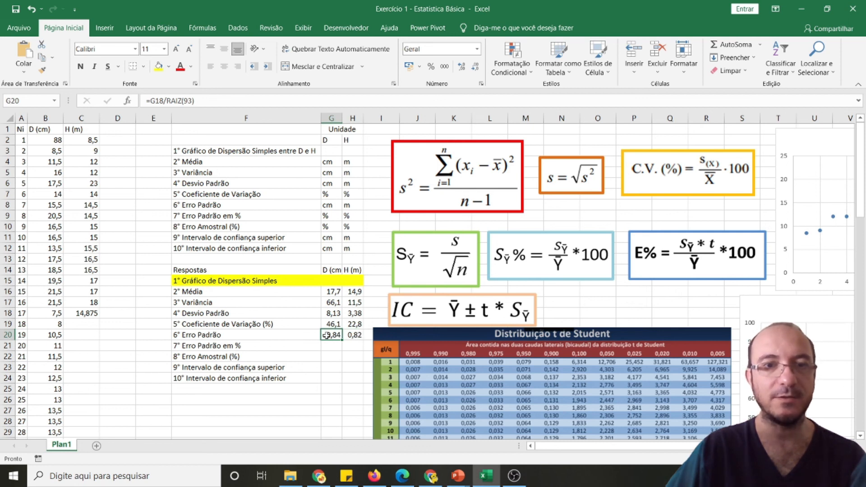
pyautogui.click(356, 335)
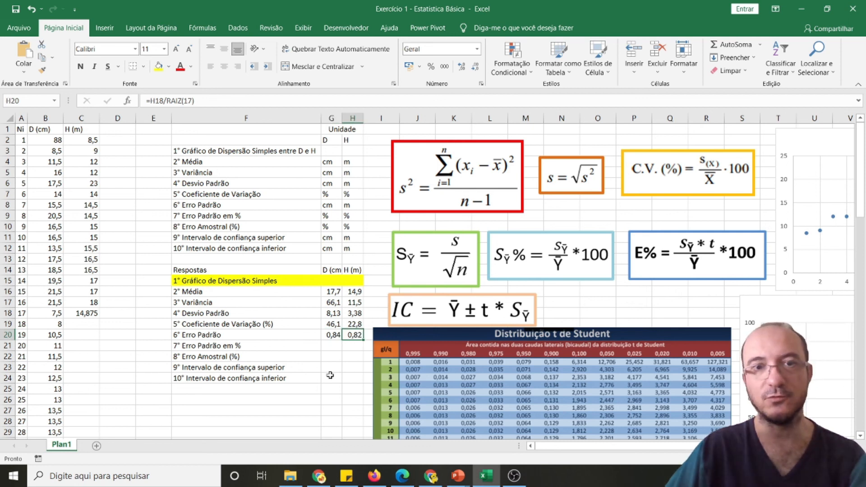
pyautogui.click(332, 335)
pyautogui.click(359, 333)
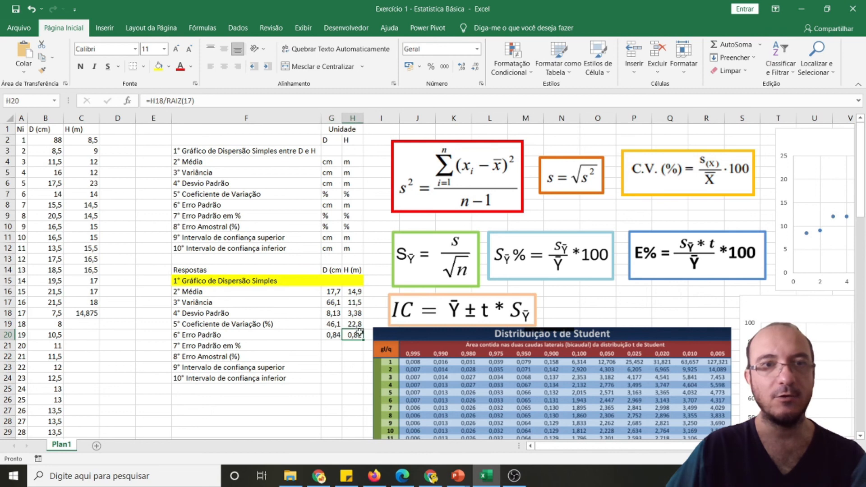
# Calculate the diameter's percentage standard error in G21 with =G20/G16*100, following the percentage standard error formula picture
pyautogui.click(538, 255)
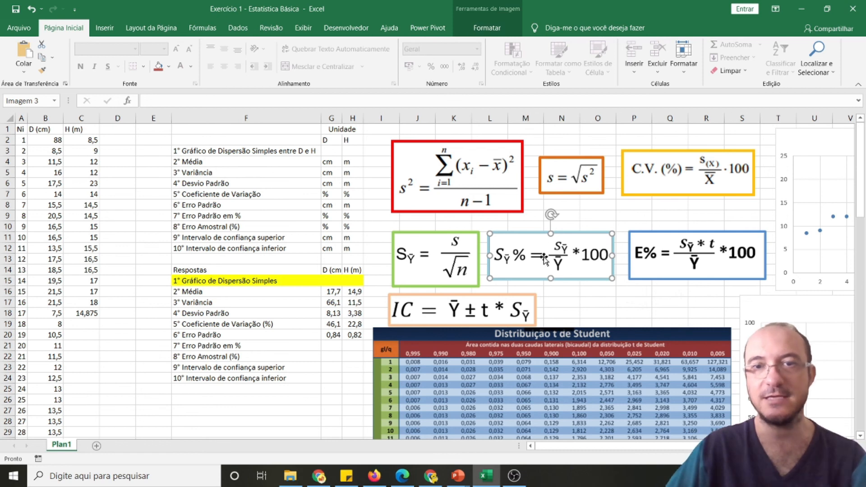
pyautogui.click(331, 345)
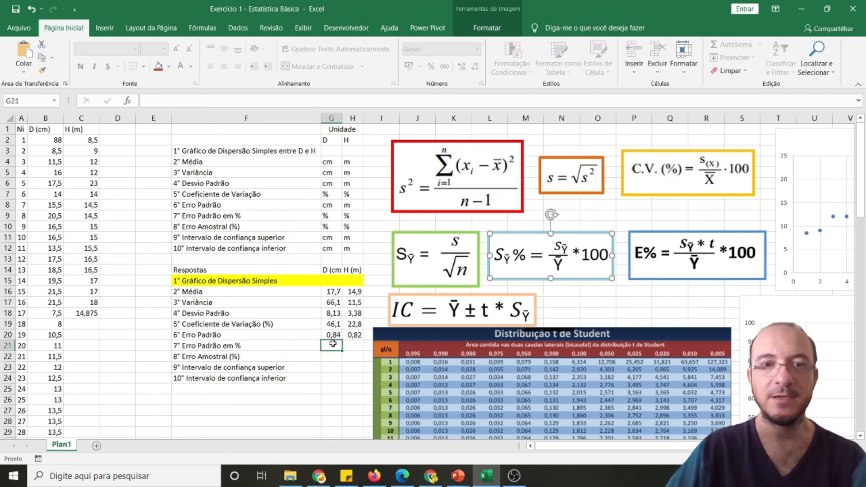
pyautogui.write('=')
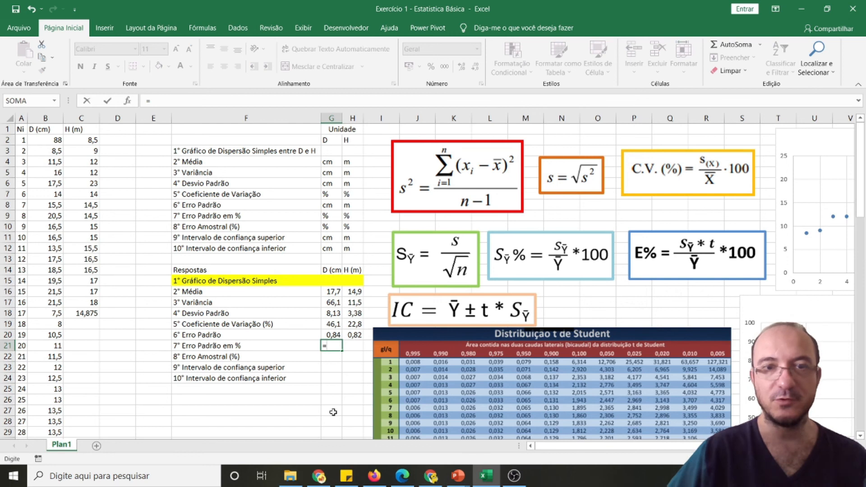
pyautogui.click(334, 334)
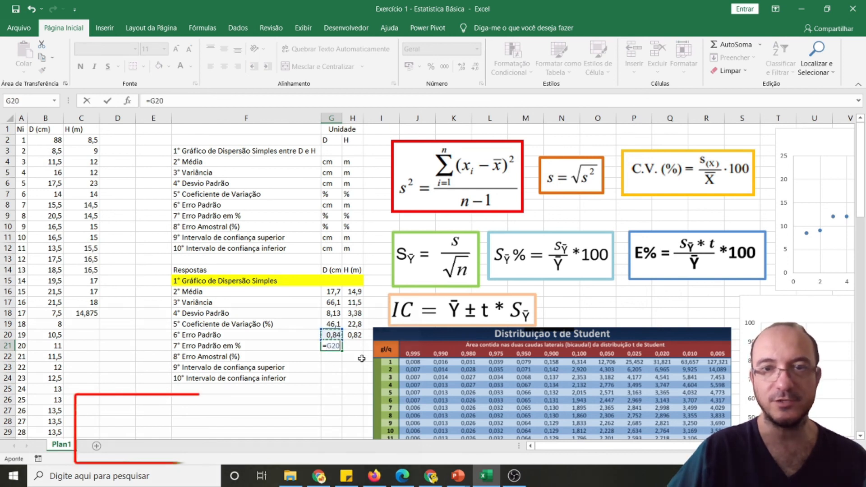
pyautogui.write('/')
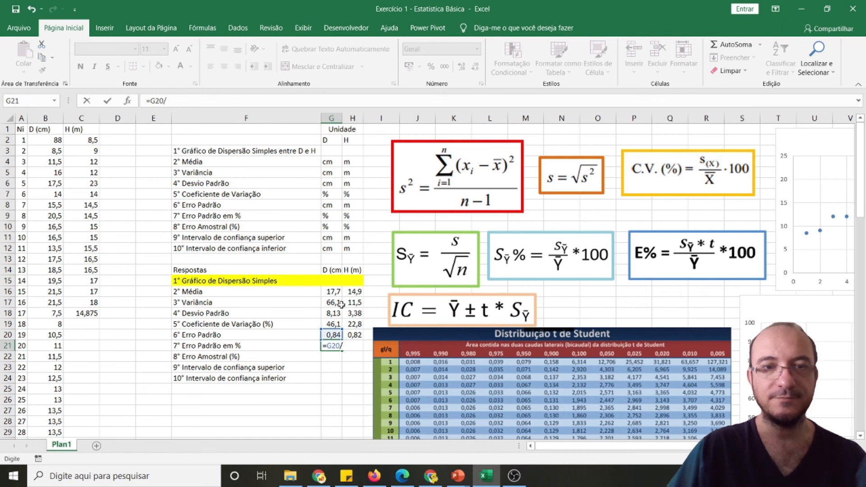
pyautogui.click(336, 290)
pyautogui.write('*10')
pyautogui.write('0')
pyautogui.press('Return')
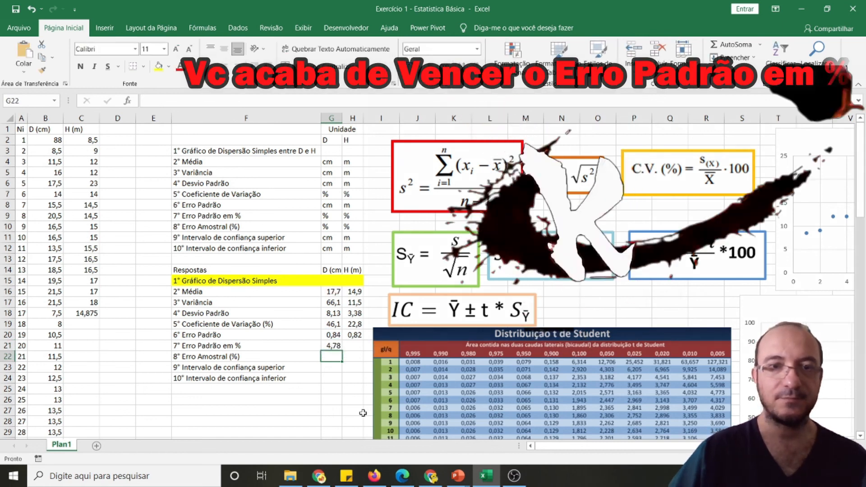
# Fill the percentage standard error formula from G21 across to H21 for the height
pyautogui.click(337, 346)
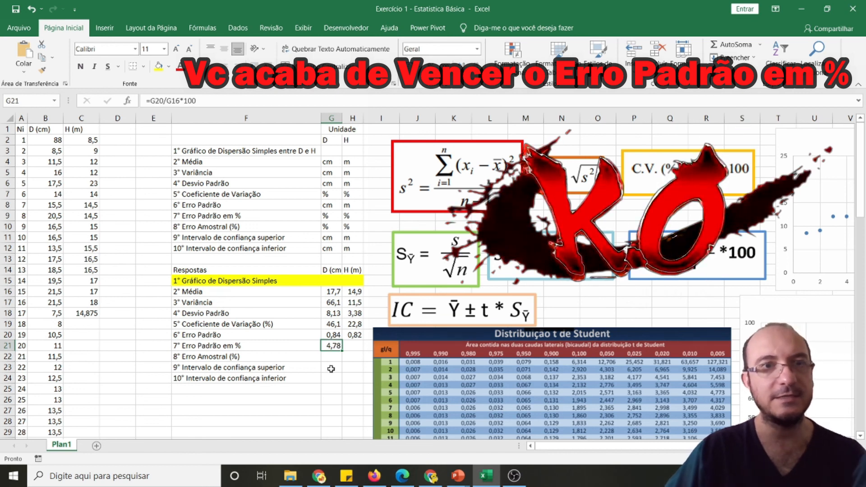
pyautogui.moveTo(338, 347); pyautogui.dragTo(354, 347)
pyautogui.press('Down')
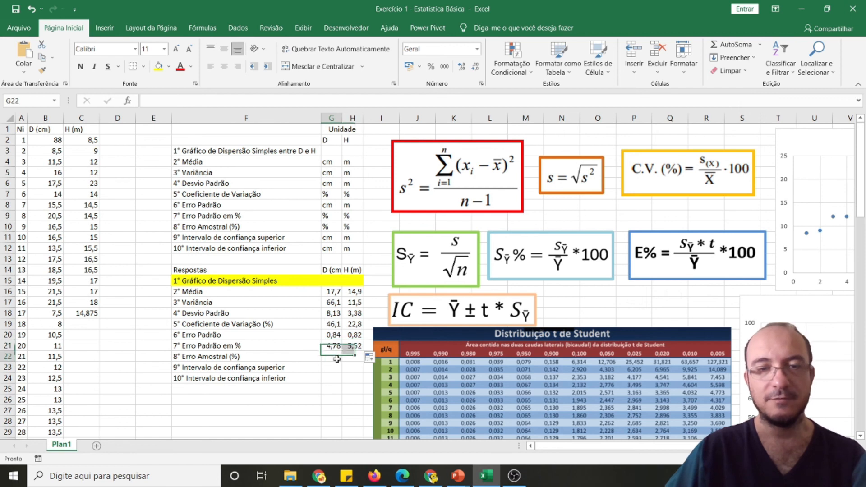
# Review the standard error answers in rows 20 and 21, the Erro Amostral (%) row and the Student t distribution table
pyautogui.moveTo(192, 335); pyautogui.dragTo(353, 333)
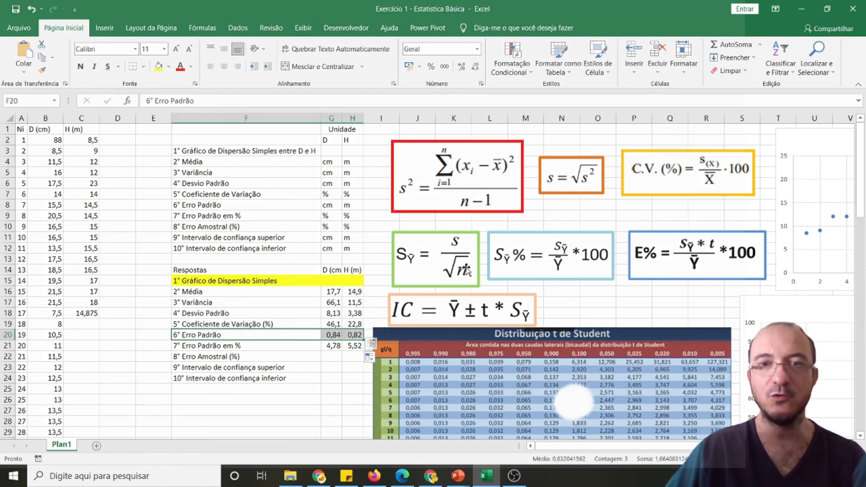
pyautogui.click(330, 344)
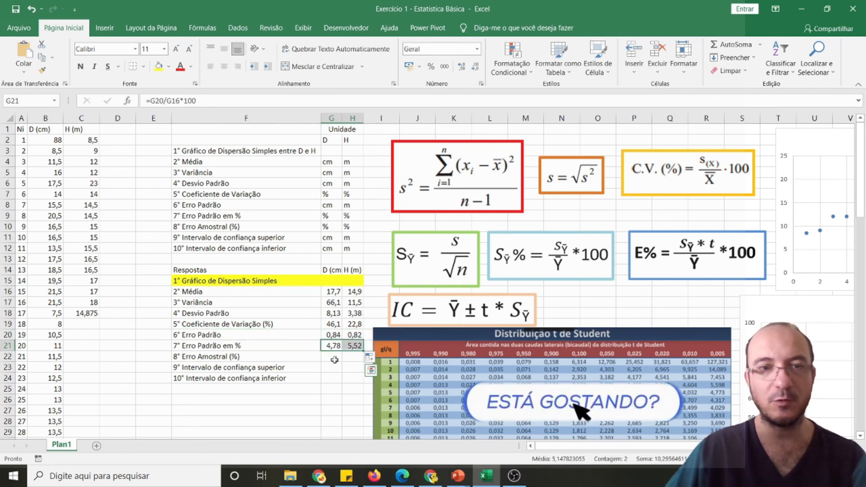
pyautogui.click(334, 359)
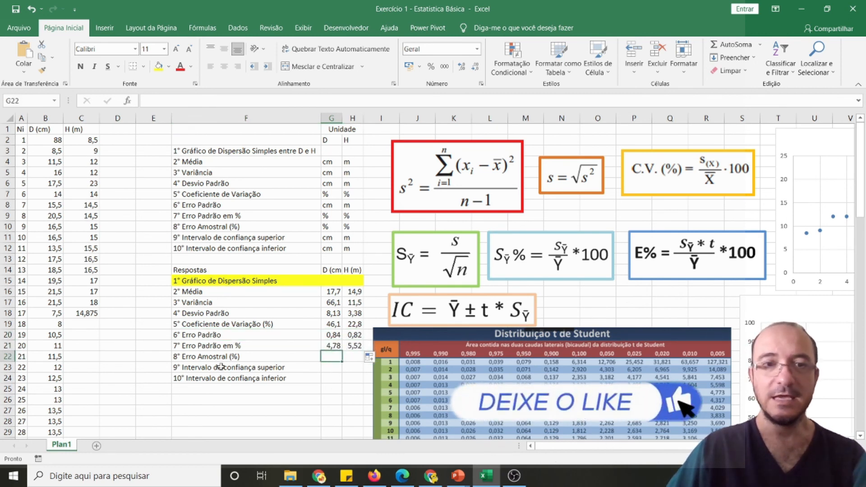
pyautogui.click(246, 356)
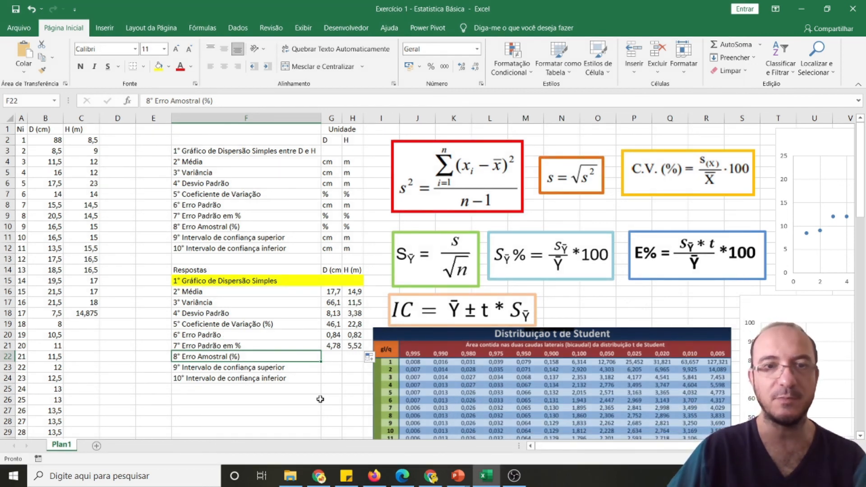
pyautogui.click(332, 356)
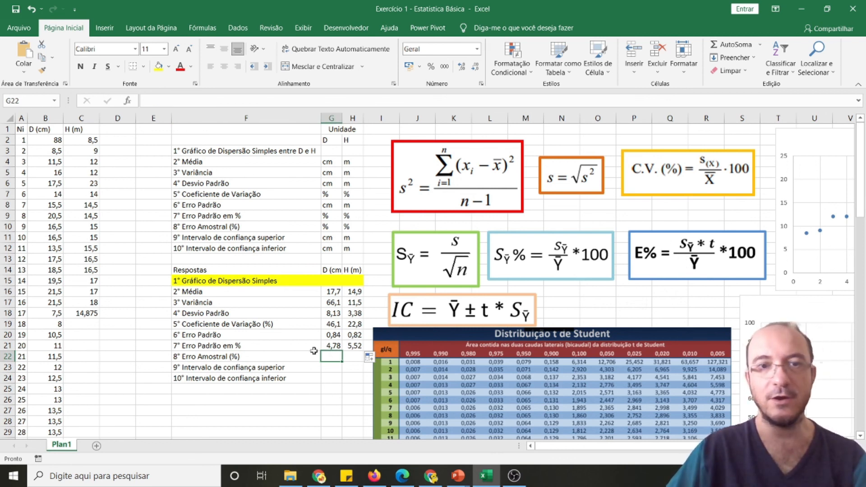
pyautogui.moveTo(221, 333); pyautogui.dragTo(354, 334)
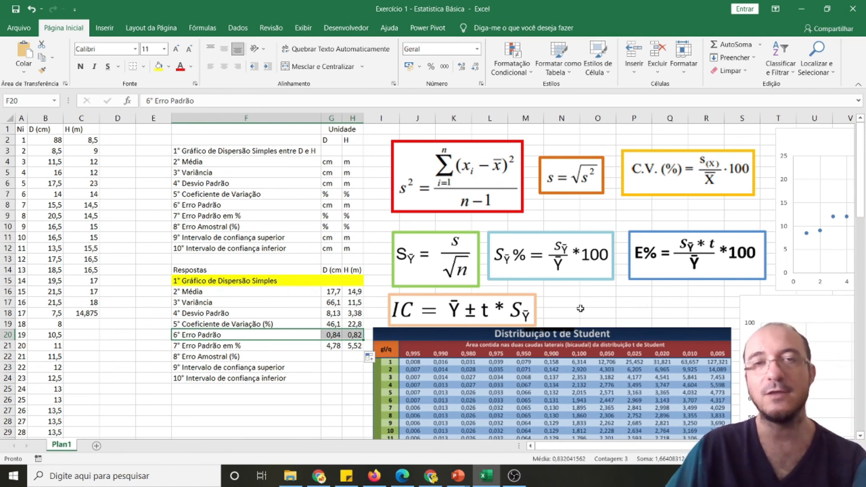
pyautogui.scroll(-5, 580, 309)
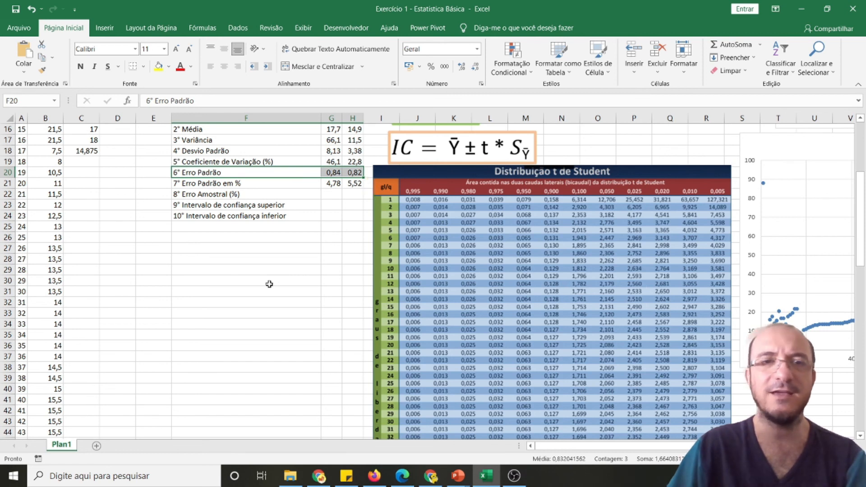
pyautogui.scroll(1, 269, 284)
pyautogui.scroll(1, 534, 325)
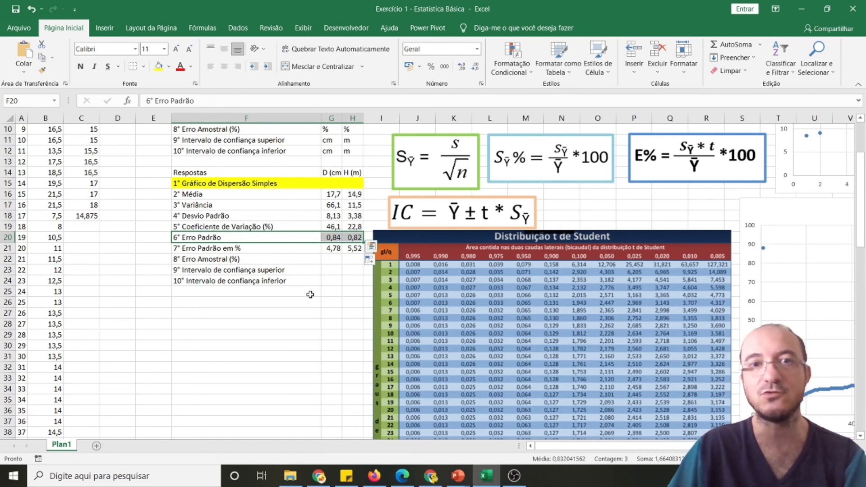
# Check how many diameter observations column B holds and how many heights are in C2:C18, then review the answers and t table
pyautogui.scroll(3, 94, 280)
pyautogui.click(48, 141)
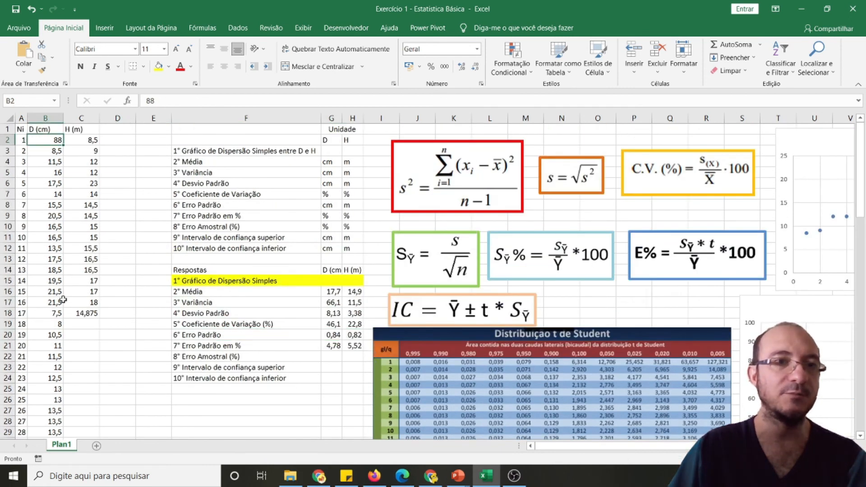
pyautogui.scroll(-20, 63, 299)
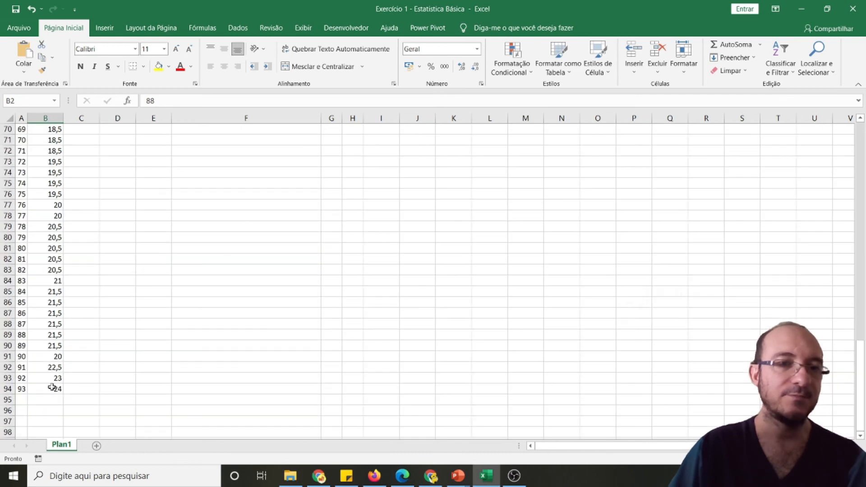
pyautogui.scroll(20, 278, 313)
pyautogui.moveTo(77, 145); pyautogui.dragTo(84, 316)
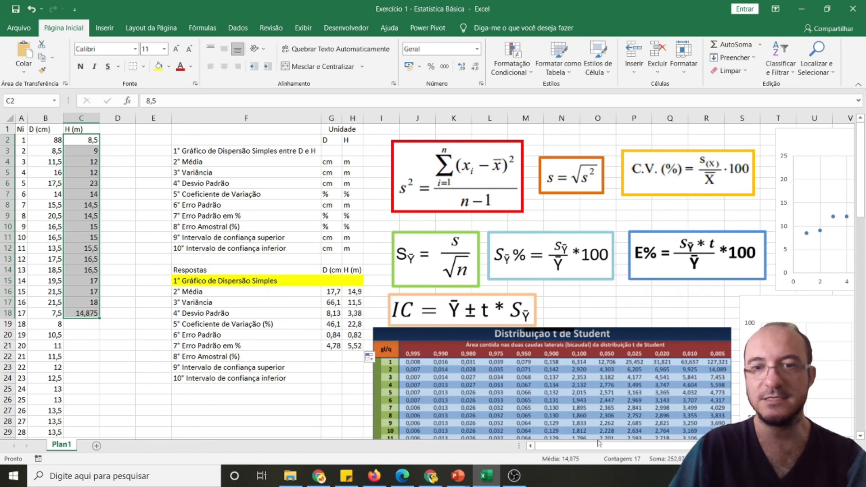
pyautogui.click(330, 357)
pyautogui.scroll(-1, 331, 390)
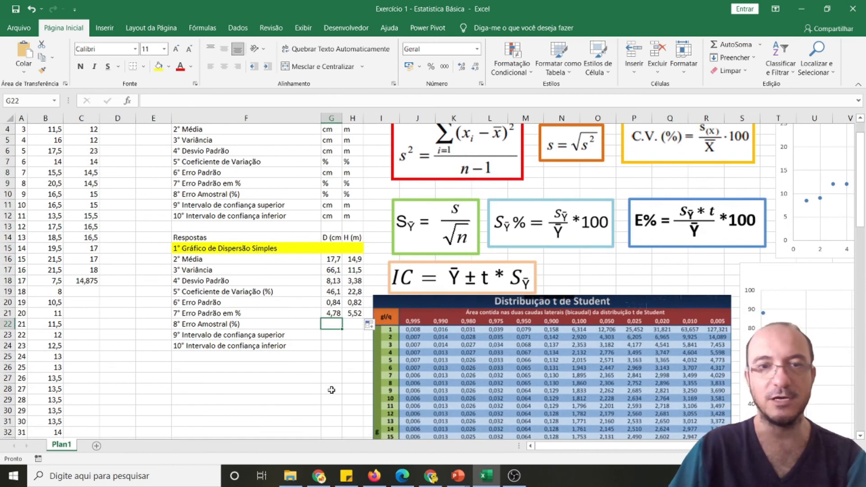
pyautogui.scroll(-1, 332, 390)
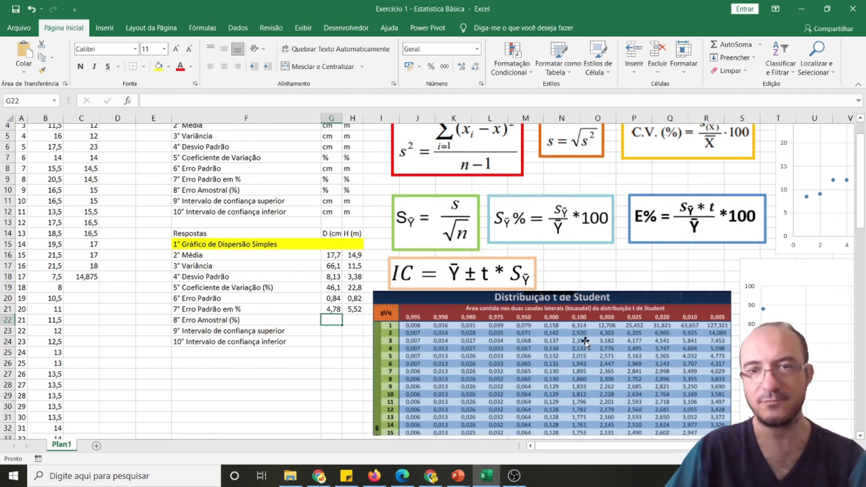
# Draw a rectangle about 17,7 cm tall and 1,02 cm wide over the 0,050 column of the Student t table, down to its last row
pyautogui.click(110, 27)
pyautogui.click(190, 45)
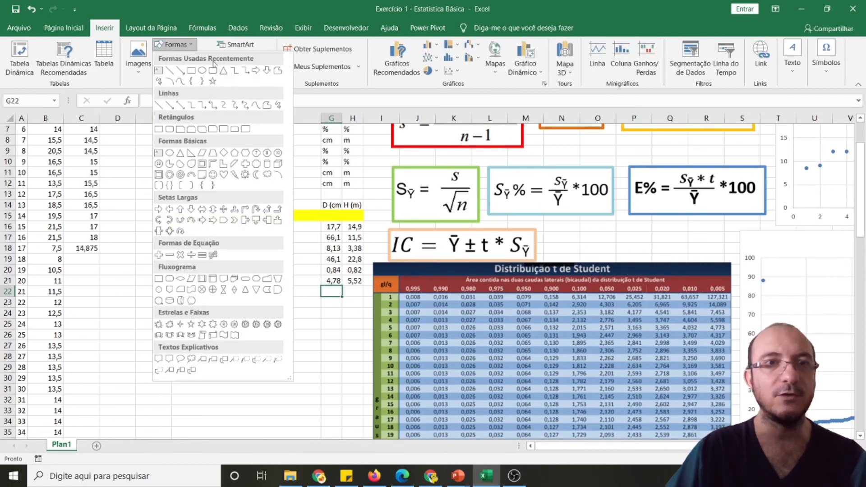
pyautogui.click(195, 72)
pyautogui.scroll(-5, 563, 305)
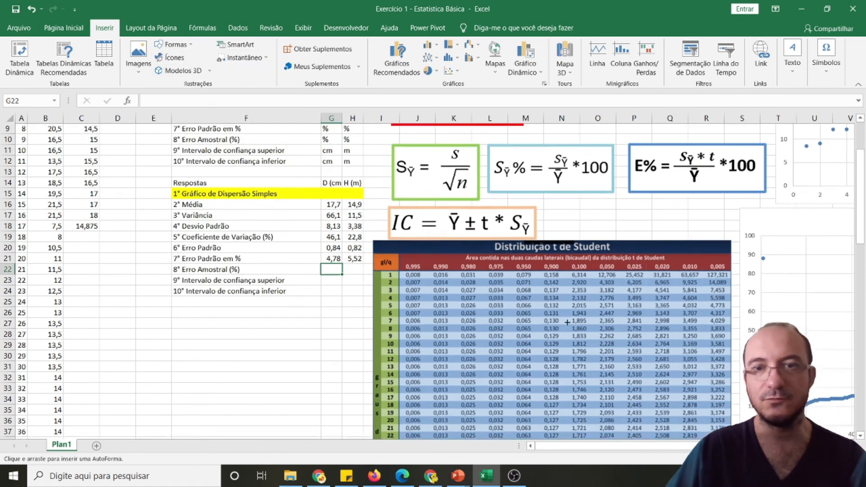
pyautogui.scroll(2, 564, 305)
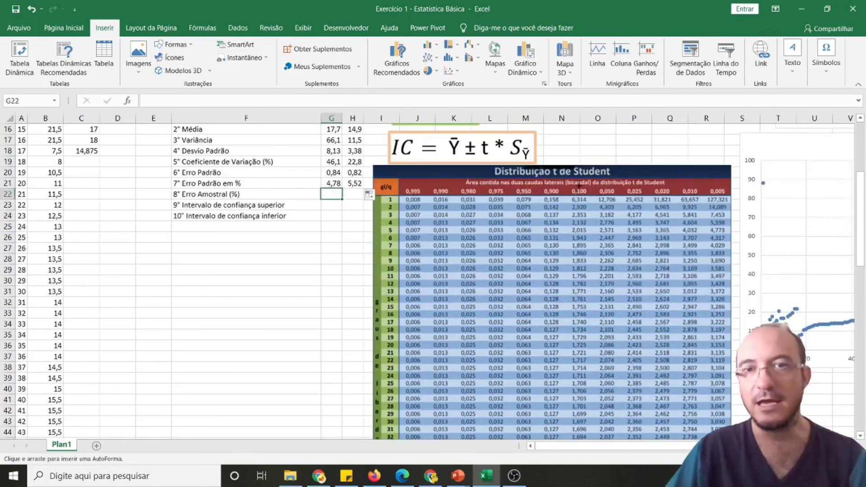
pyautogui.moveTo(595, 186)
pyautogui.mouseDown()
pyautogui.moveTo(607, 226)
pyautogui.moveTo(622, 484)
pyautogui.moveTo(618, 454)
pyautogui.mouseUp()
pyautogui.scroll(-6, 615, 336)
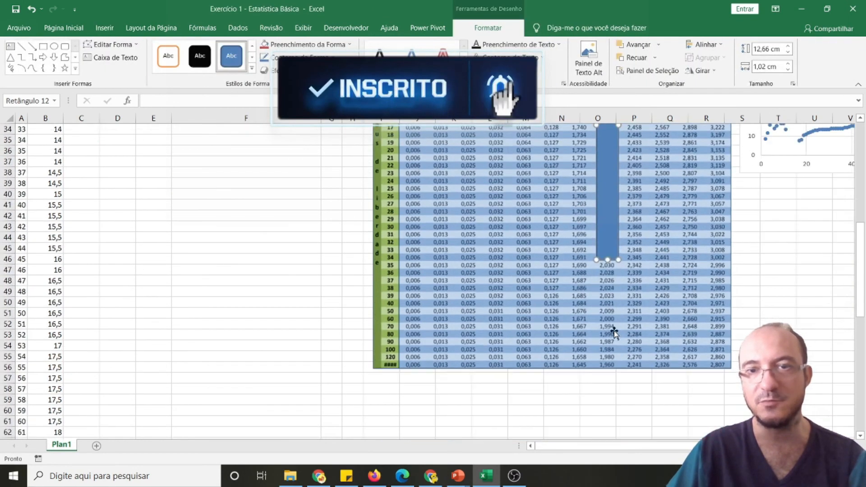
pyautogui.moveTo(607, 260); pyautogui.dragTo(605, 367)
# Remove the fill of the rectangle over the 0,050 column
pyautogui.rightClick(607, 251)
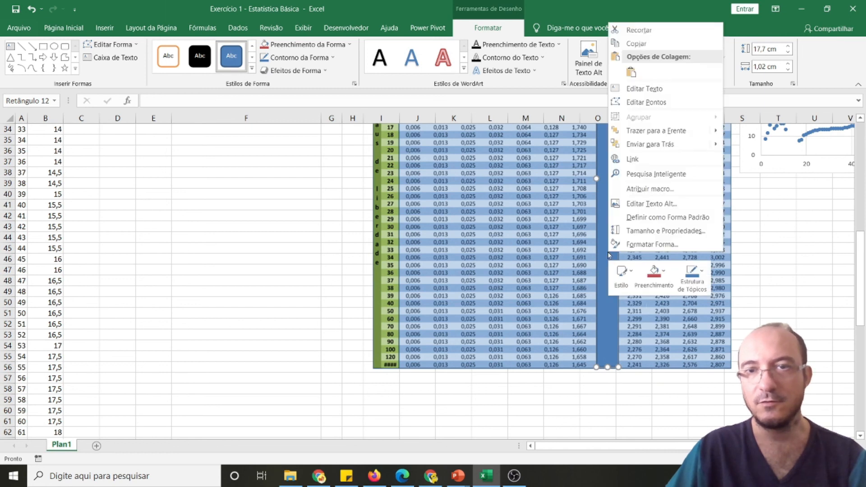
pyautogui.click(647, 245)
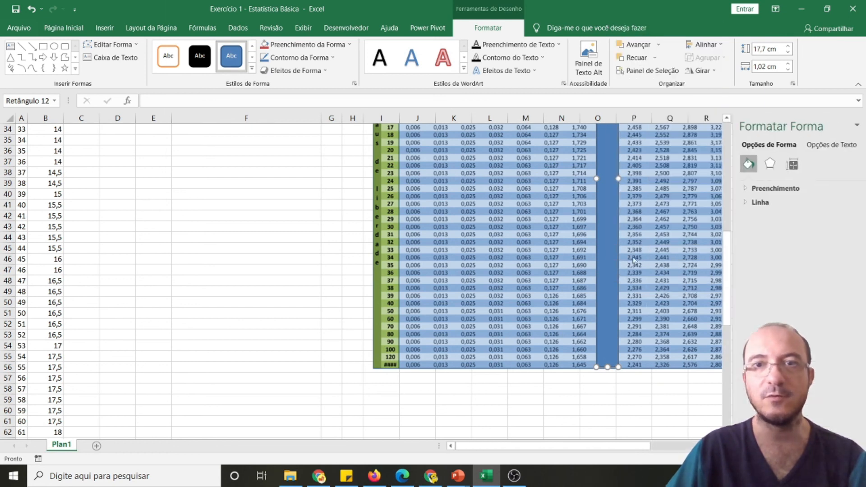
pyautogui.click(763, 188)
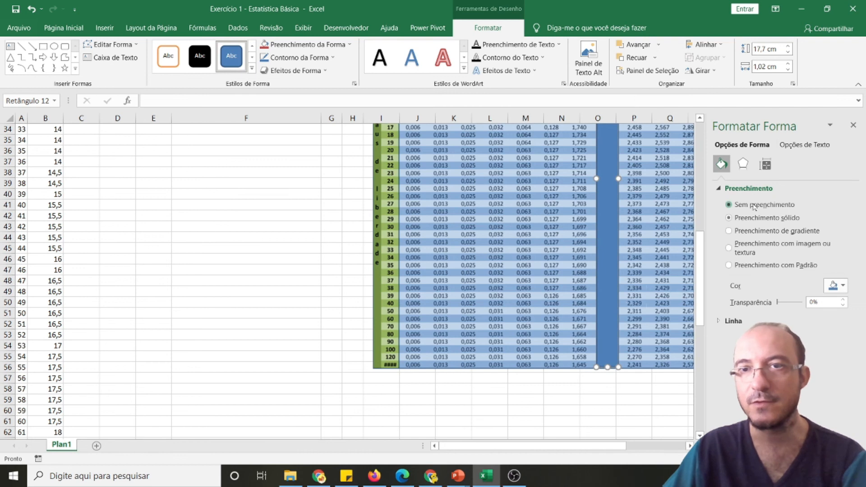
pyautogui.click(753, 206)
# Give the rectangle around the 0,050 column a thicker red solid outline
pyautogui.click(766, 284)
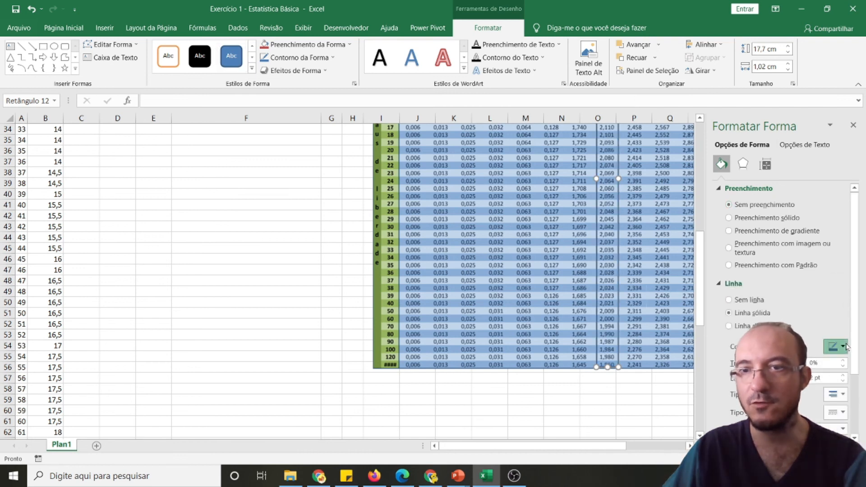
pyautogui.click(843, 346)
pyautogui.click(787, 435)
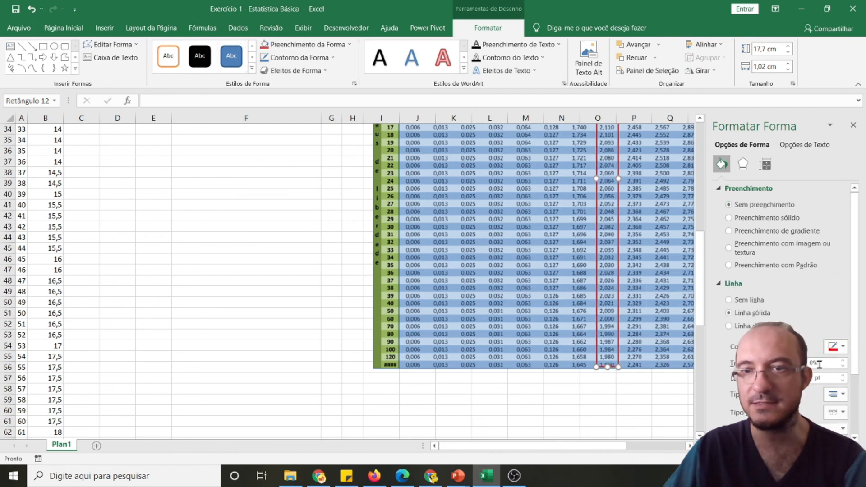
pyautogui.click(841, 375)
pyautogui.click(842, 375)
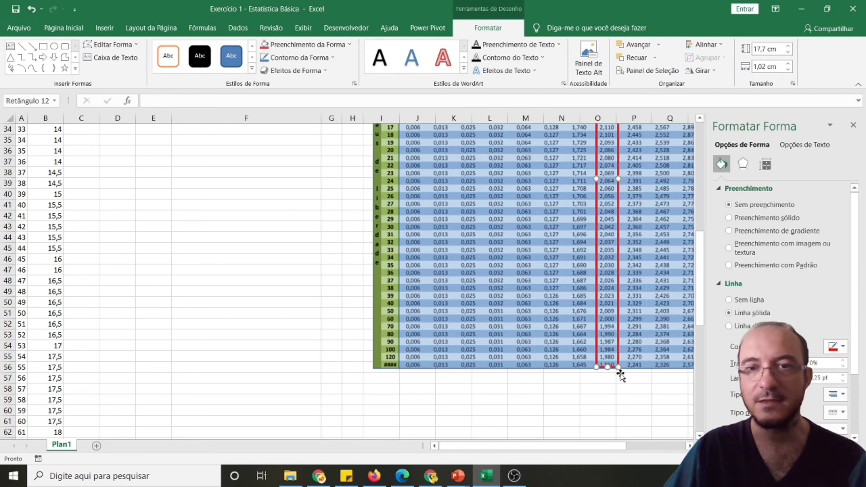
pyautogui.click(496, 387)
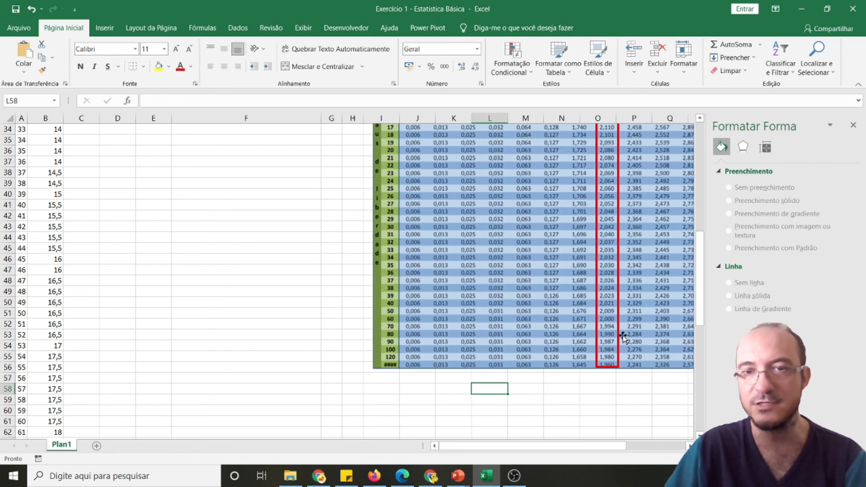
# Label F26 "Gl 92 =" and enter the diameter's t value 1,987 in G26, checking it against the 0,050 column
pyautogui.scroll(10, 340, 279)
pyautogui.scroll(-1, 239, 351)
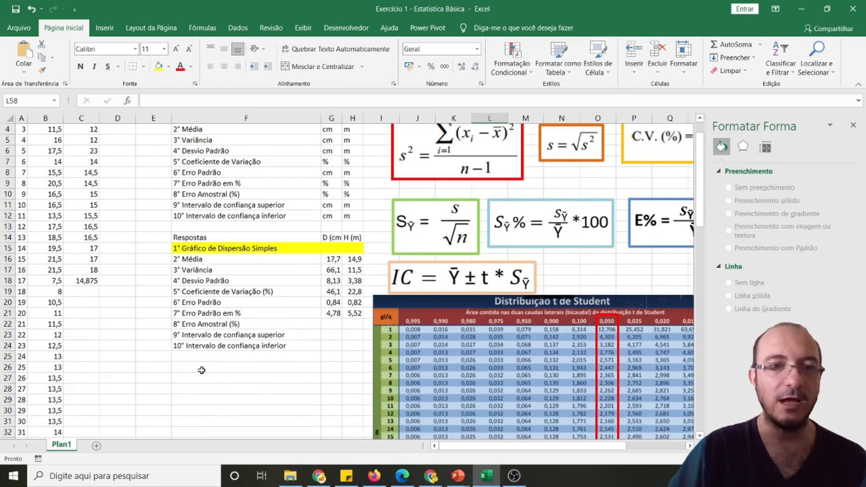
pyautogui.click(202, 370)
pyautogui.write('Gl 92 =')
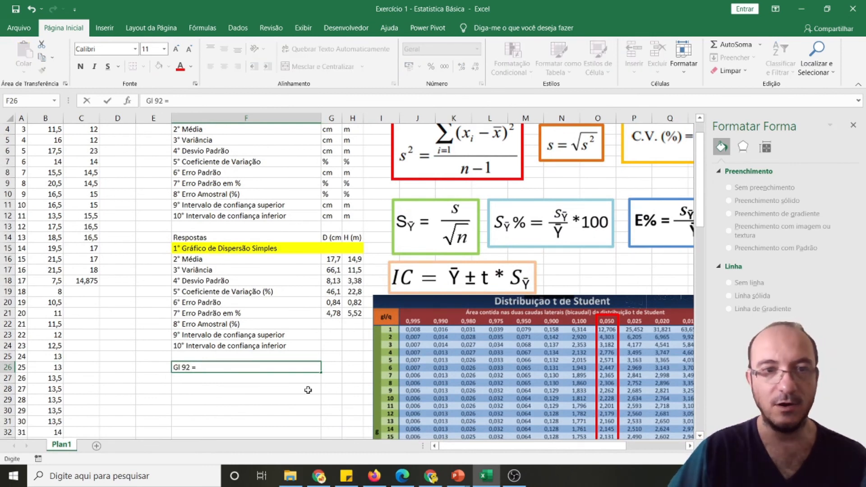
pyautogui.click(335, 367)
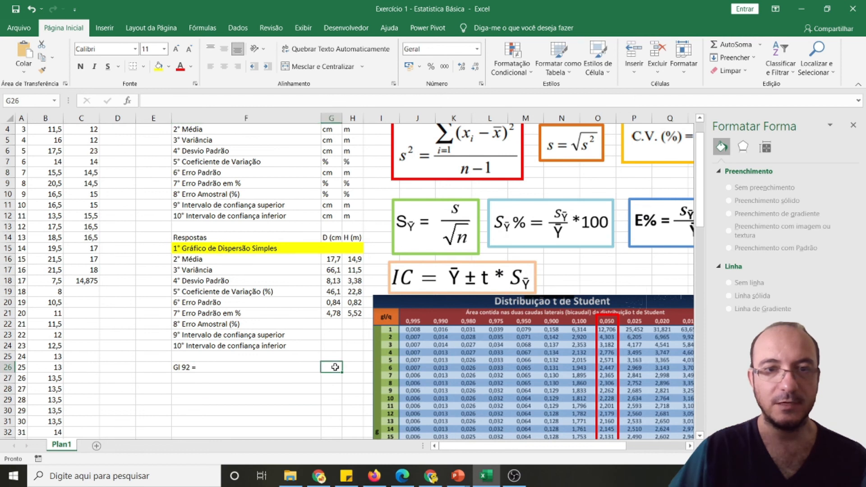
pyautogui.write('1')
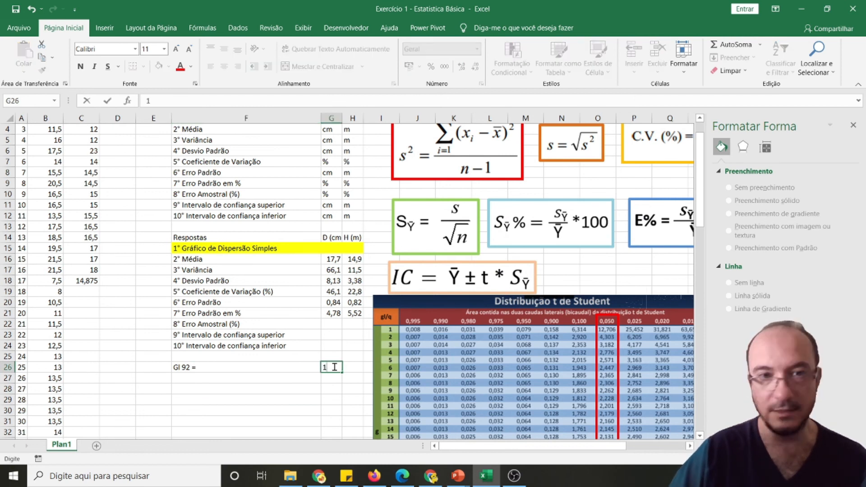
pyautogui.write(',987')
pyautogui.scroll(-7, 631, 382)
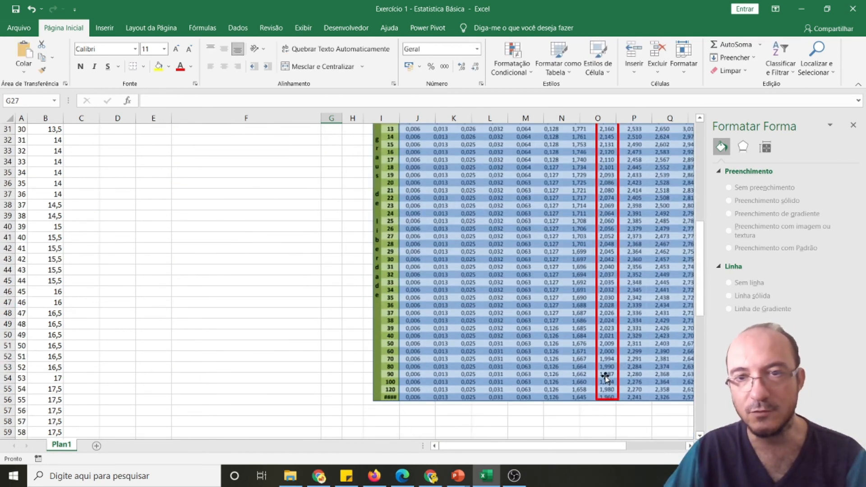
pyautogui.scroll(9, 358, 342)
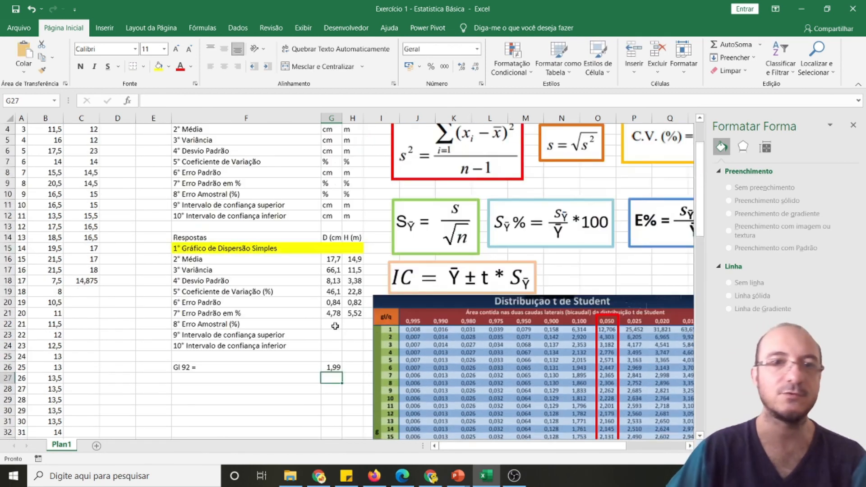
# Label F27 "Gl 17 =" for the height's degrees of freedom
pyautogui.click(252, 380)
pyautogui.write('Gl 92 =')
pyautogui.press('BackSpace')
pyautogui.press('BackSpace')
pyautogui.press('BackSpace')
pyautogui.press('BackSpace')
pyautogui.write('17 =')
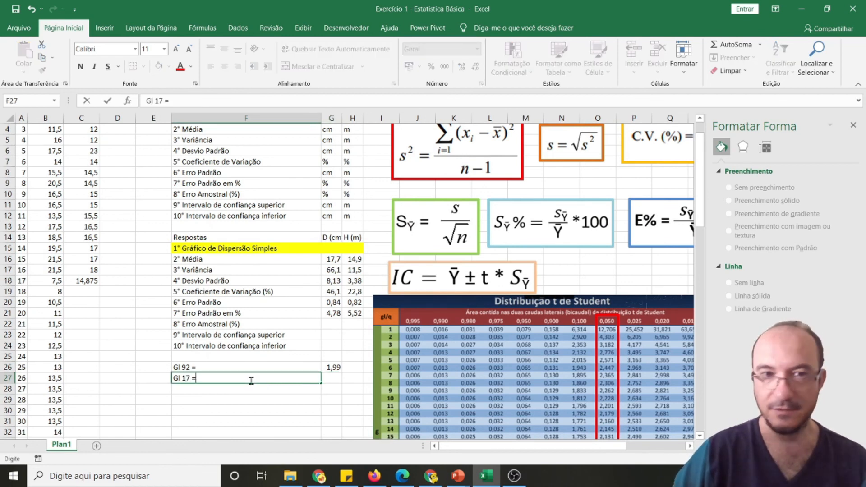
pyautogui.press('Tab')
# Enter the t value 2,110 in G27 and show G26:G27 with three decimal places
pyautogui.scroll(-1, 559, 386)
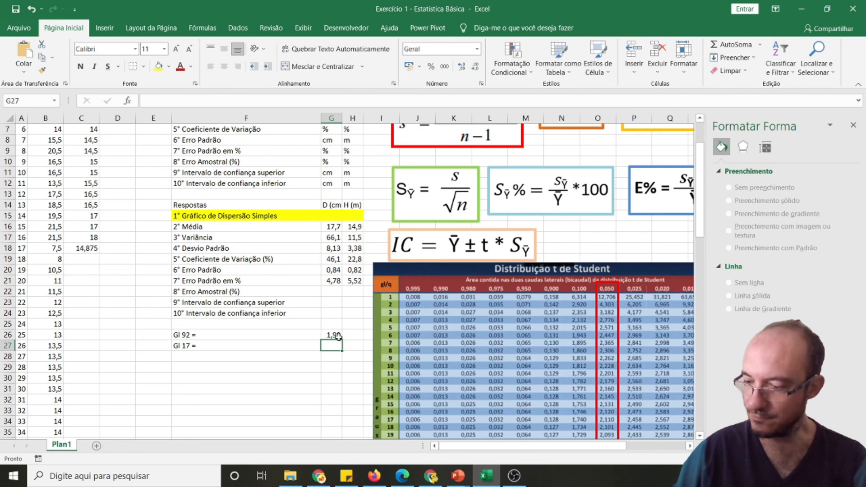
pyautogui.write('2,110')
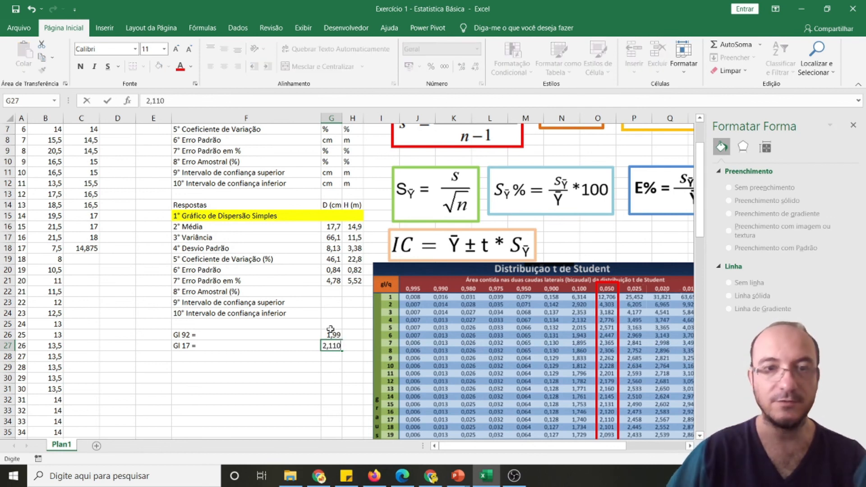
pyautogui.press('Return')
pyautogui.press('Return')
pyautogui.press('Return')
pyautogui.moveTo(333, 335); pyautogui.dragTo(334, 345)
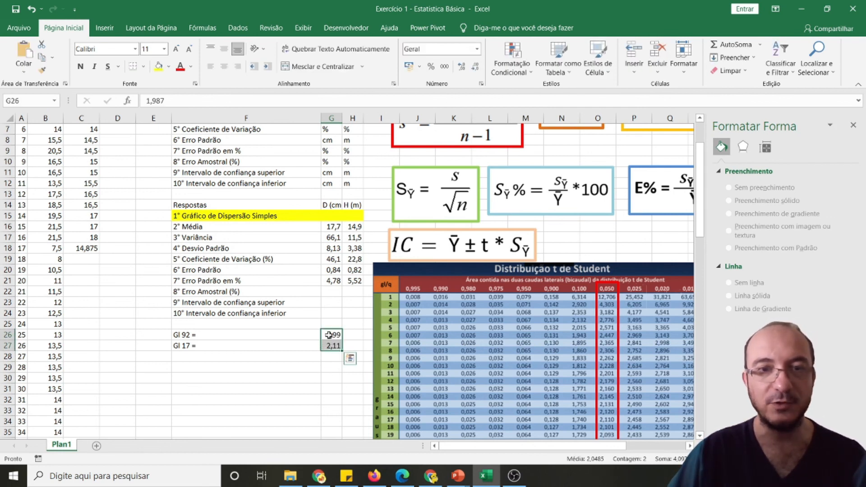
pyautogui.click(461, 67)
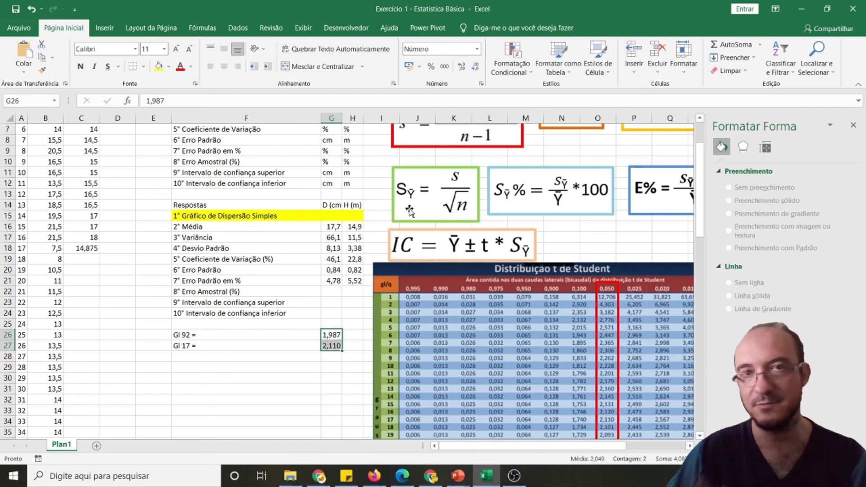
# Calculate the diameter's percentage sampling error in G22 with =G20*G26/G16*100, following the E% formula picture
pyautogui.click(352, 292)
pyautogui.click(336, 293)
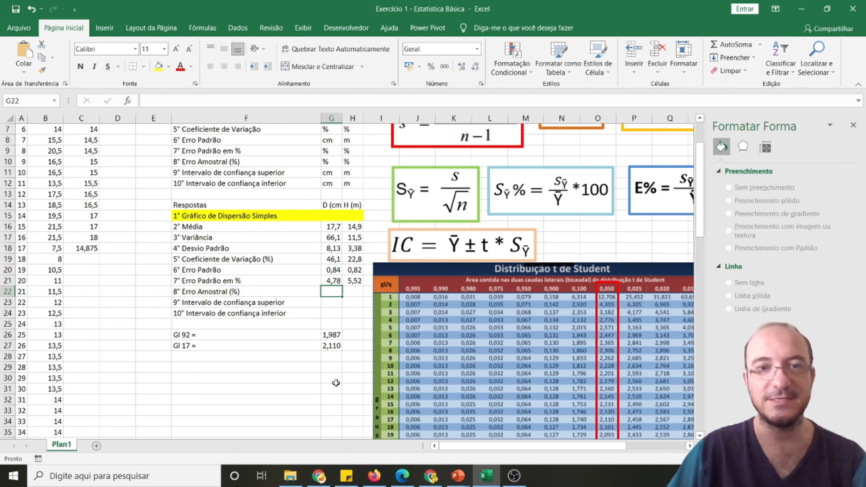
pyautogui.write('=')
pyautogui.scroll(1, 329, 386)
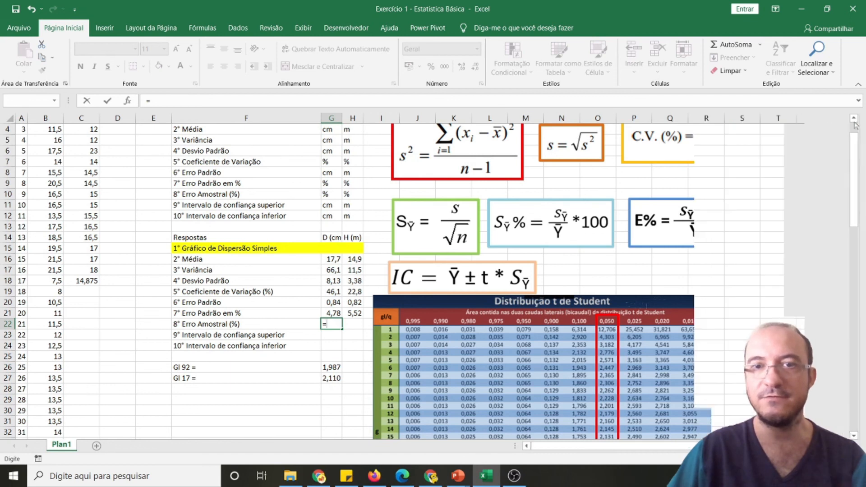
pyautogui.click(853, 125)
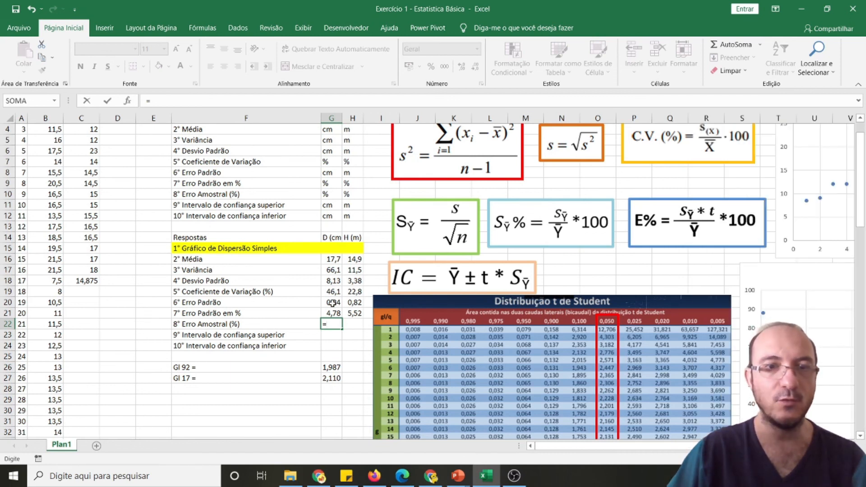
pyautogui.click(333, 304)
pyautogui.write('*')
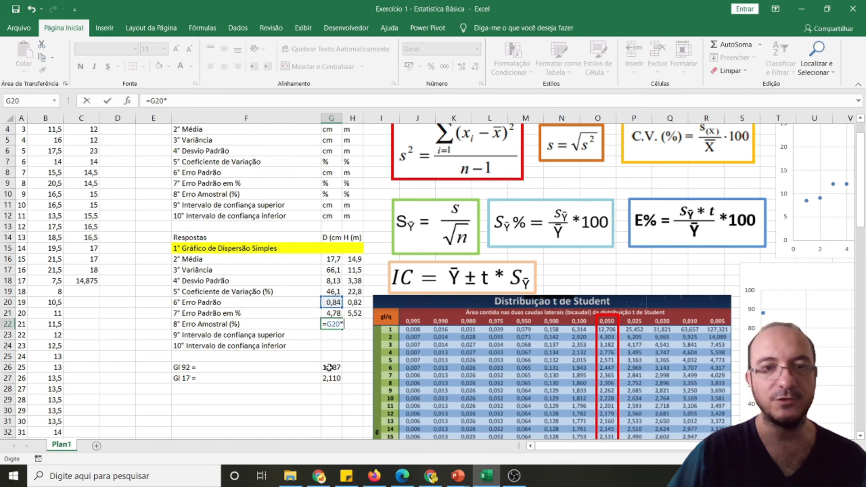
pyautogui.click(329, 368)
pyautogui.write('/')
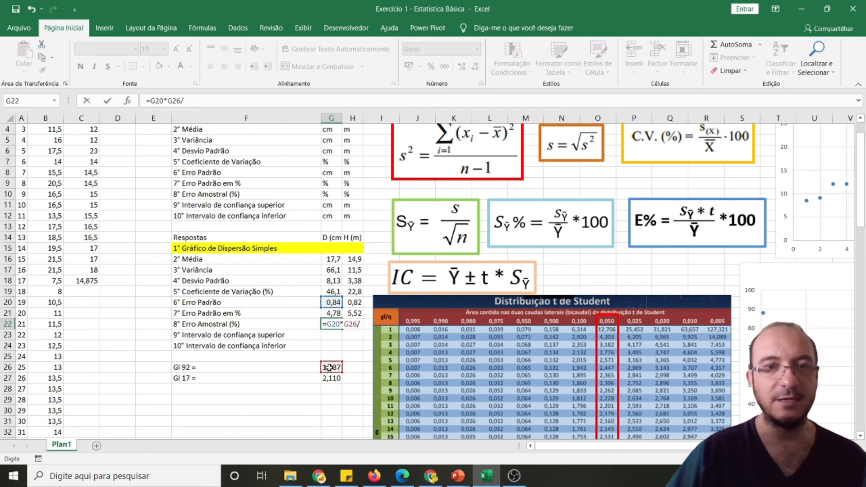
pyautogui.click(334, 259)
pyautogui.write('*100')
pyautogui.press('Return')
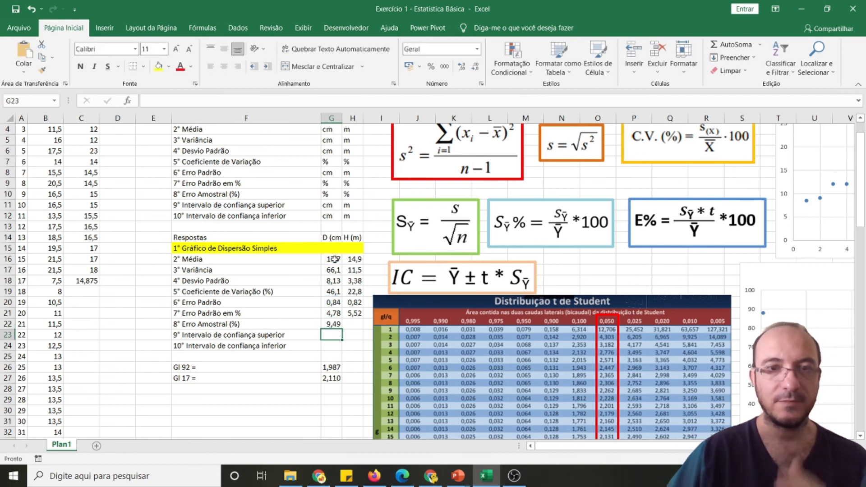
pyautogui.press('Up')
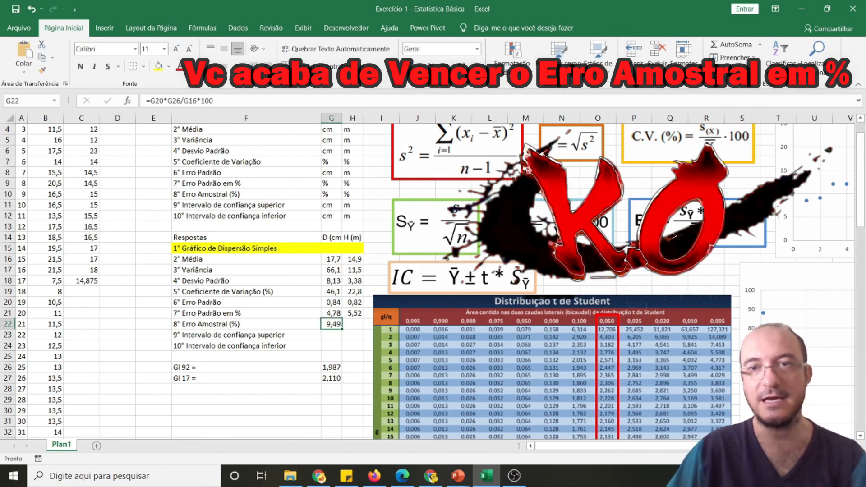
# Calculate the height's percentage sampling error in H22 with =H20*G27/H16*100
pyautogui.click(358, 323)
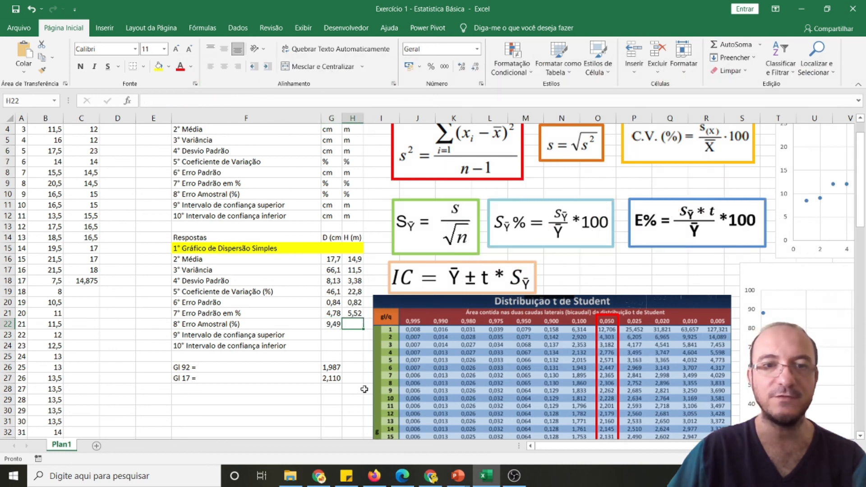
pyautogui.write('=')
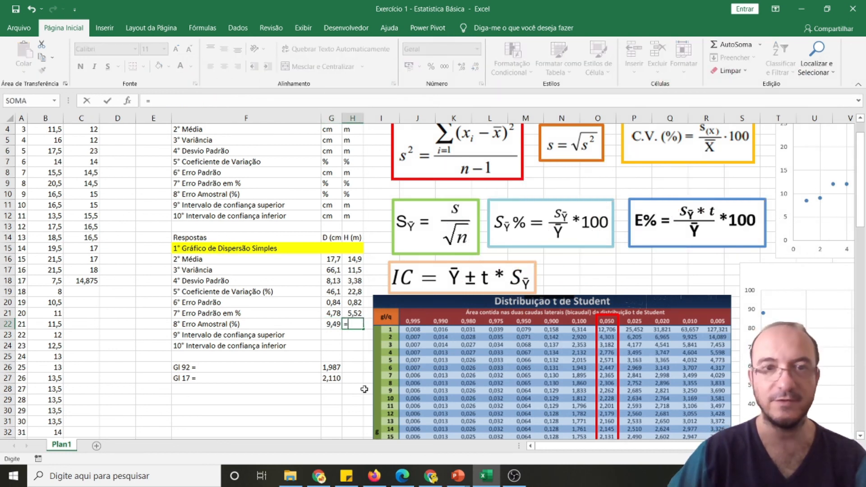
pyautogui.click(353, 299)
pyautogui.write('*')
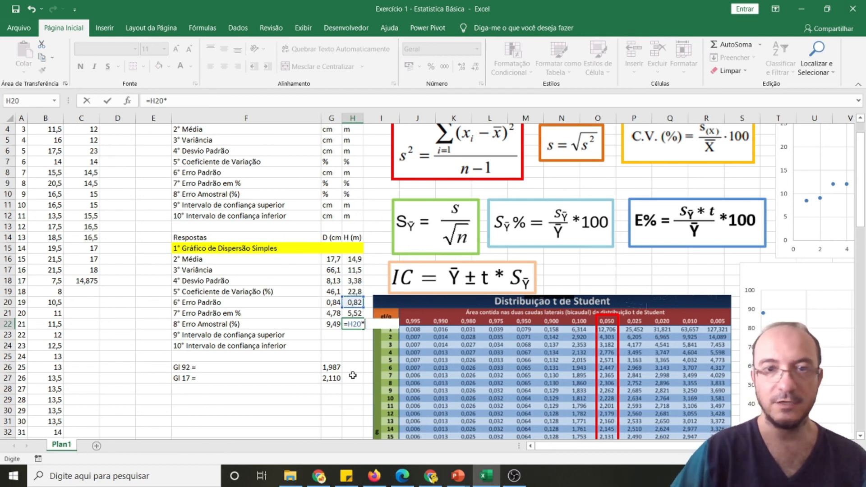
pyautogui.click(333, 378)
pyautogui.write('/')
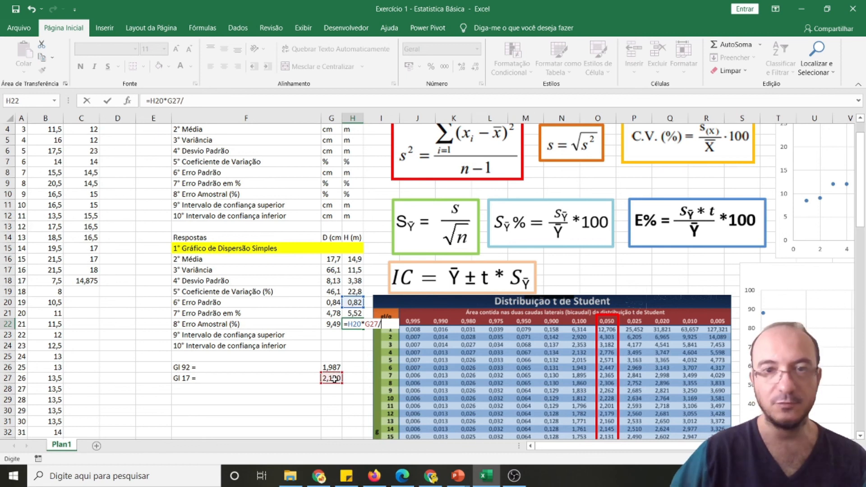
pyautogui.click(354, 259)
pyautogui.write('*100')
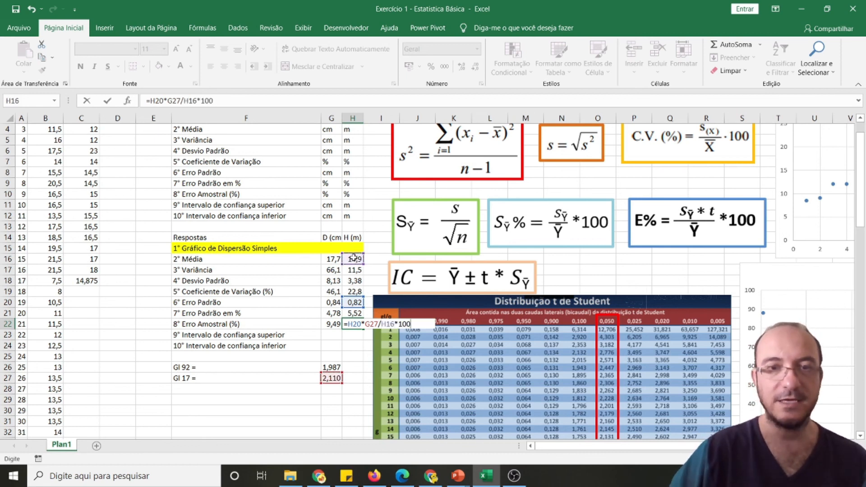
pyautogui.press('Return')
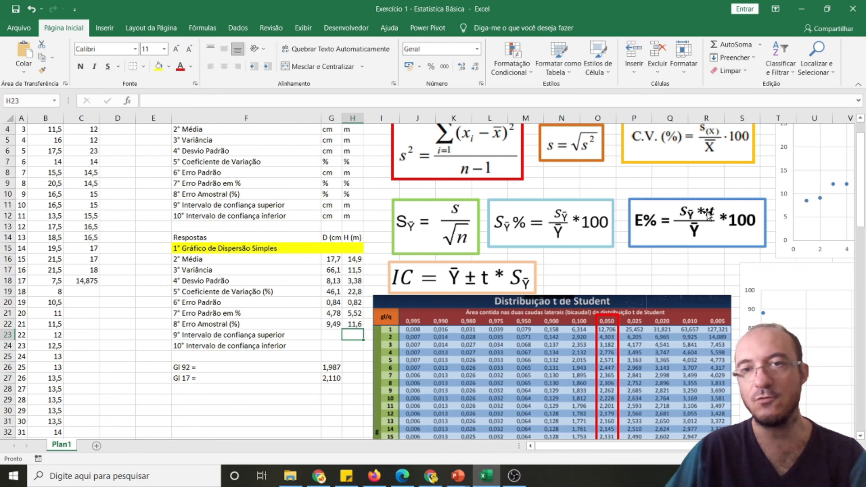
# Go over the standard error and sampling error formula pictures and shift the IC formula picture slightly to the right
pyautogui.click(440, 224)
pyautogui.click(566, 226)
pyautogui.click(698, 223)
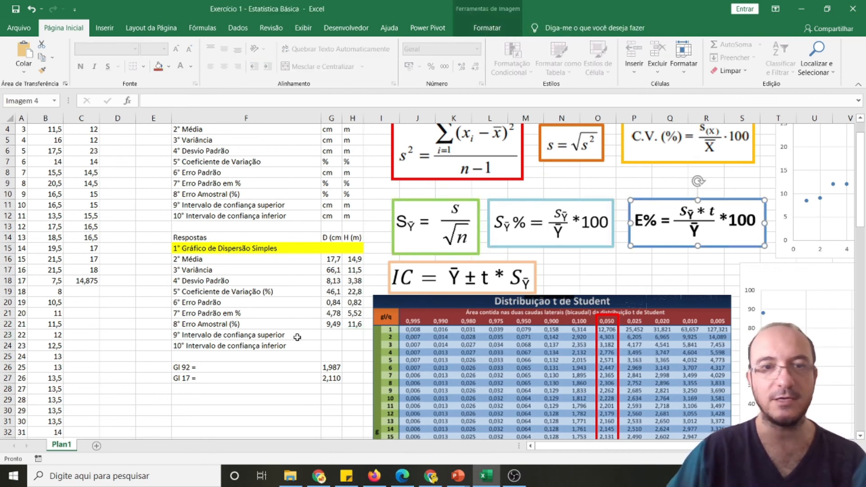
pyautogui.click(405, 280)
pyautogui.moveTo(410, 279); pyautogui.dragTo(415, 279)
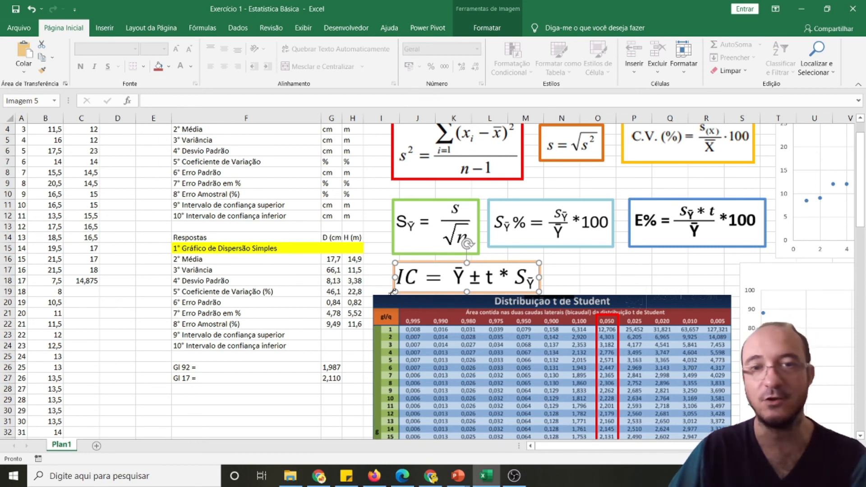
# Calculate the diameter's upper confidence limit in G23 with =G16+G26*G20, following the IC formula picture
pyautogui.click(327, 334)
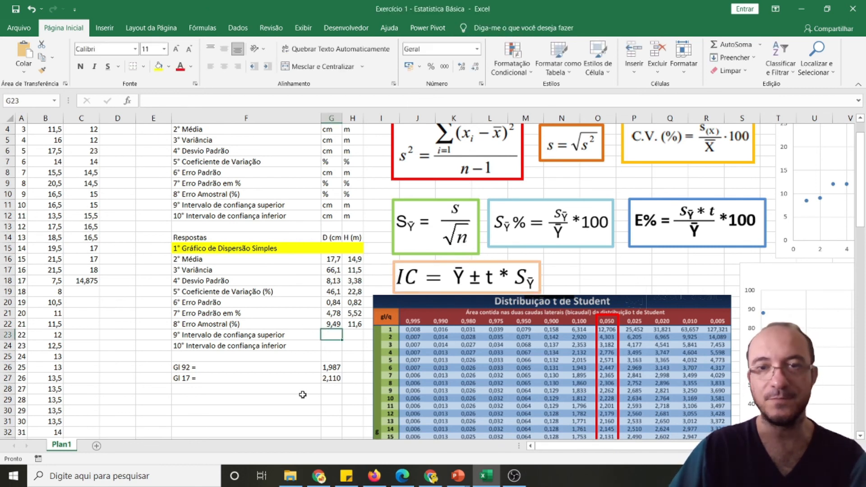
pyautogui.write('=')
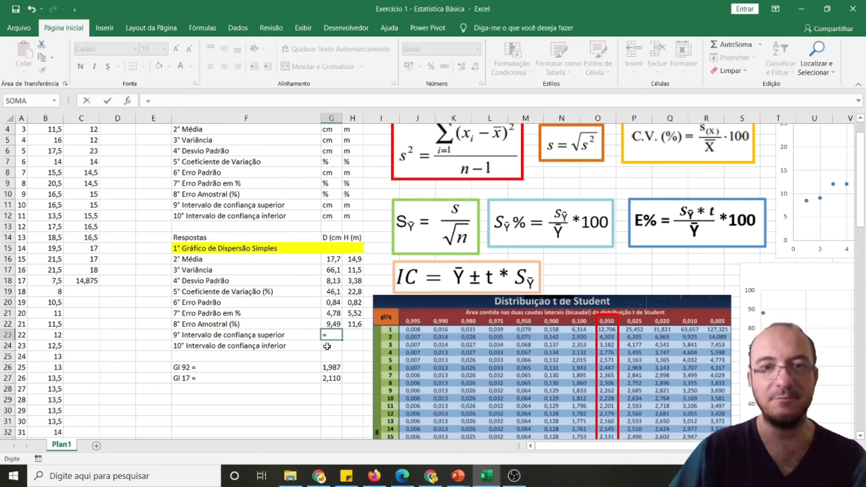
pyautogui.click(334, 260)
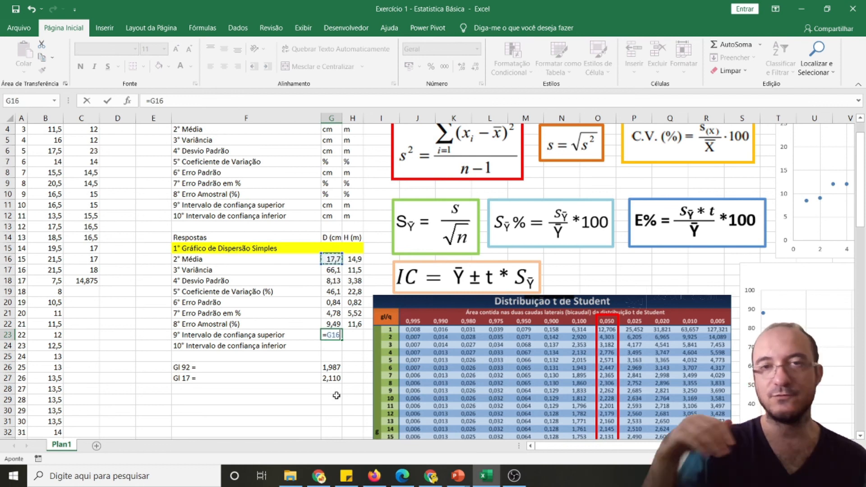
pyautogui.write('+')
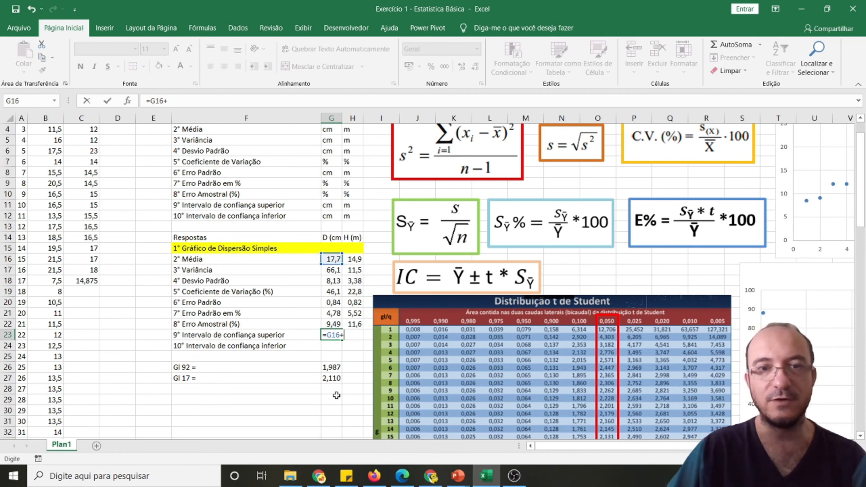
pyautogui.click(330, 368)
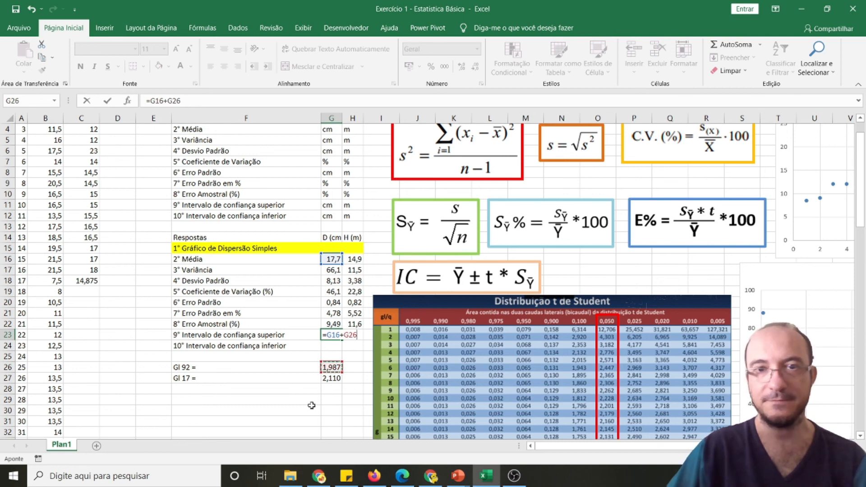
pyautogui.write('*')
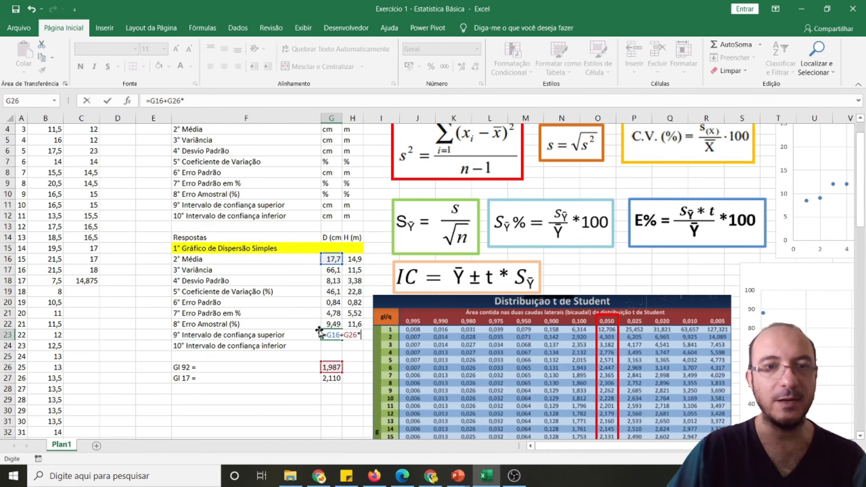
pyautogui.click(328, 301)
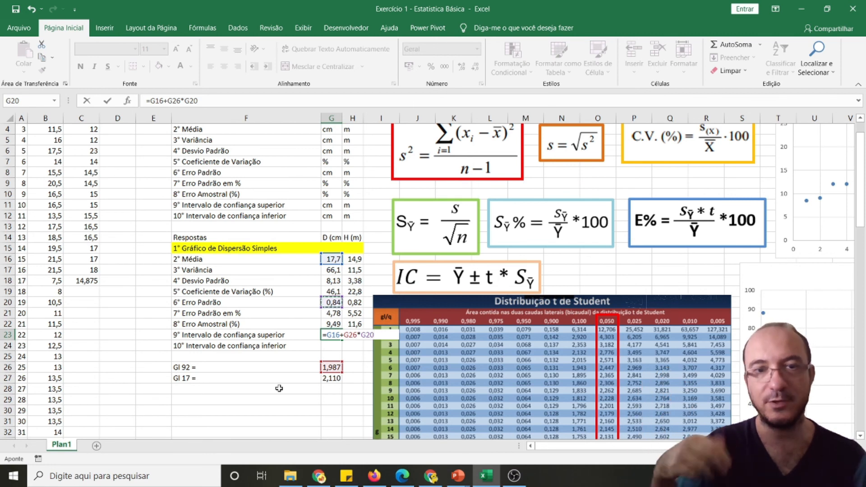
pyautogui.press('Return')
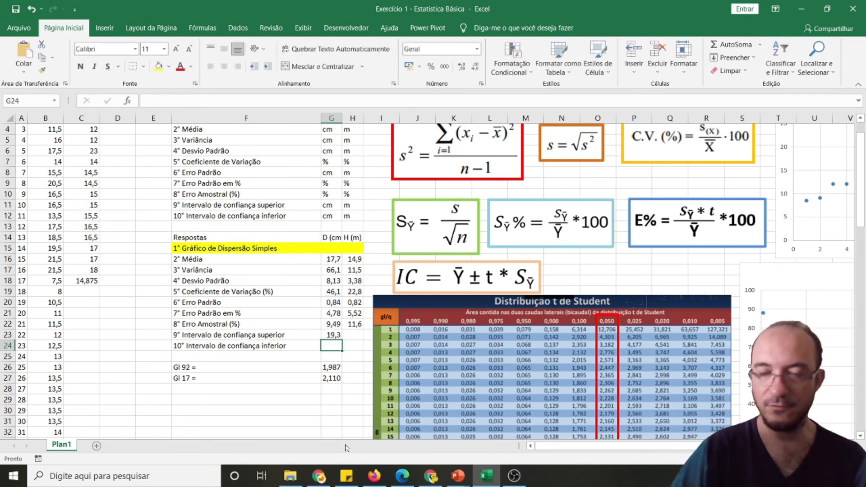
# Calculate the height's upper confidence limit in H23 with =H16+G27*H20
pyautogui.click(337, 333)
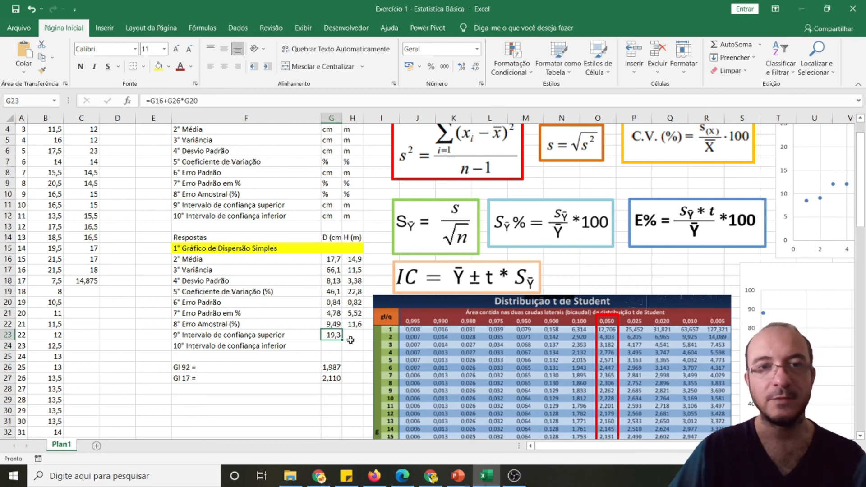
pyautogui.click(352, 334)
pyautogui.write('=')
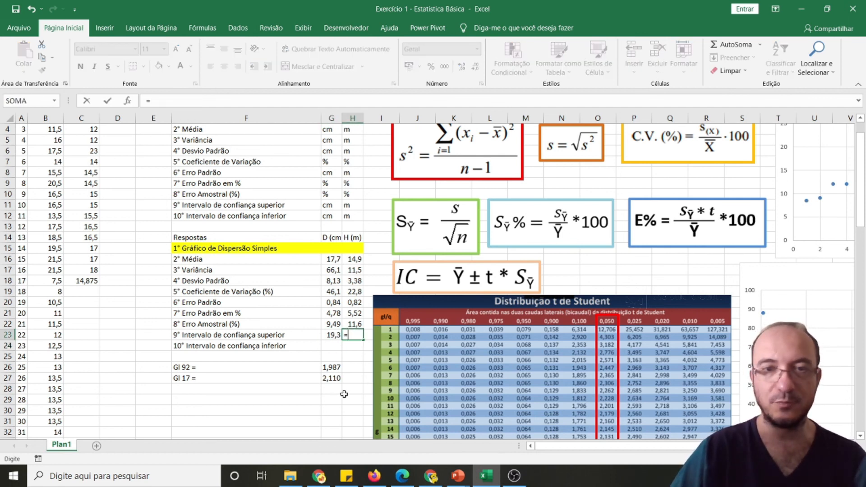
pyautogui.click(354, 258)
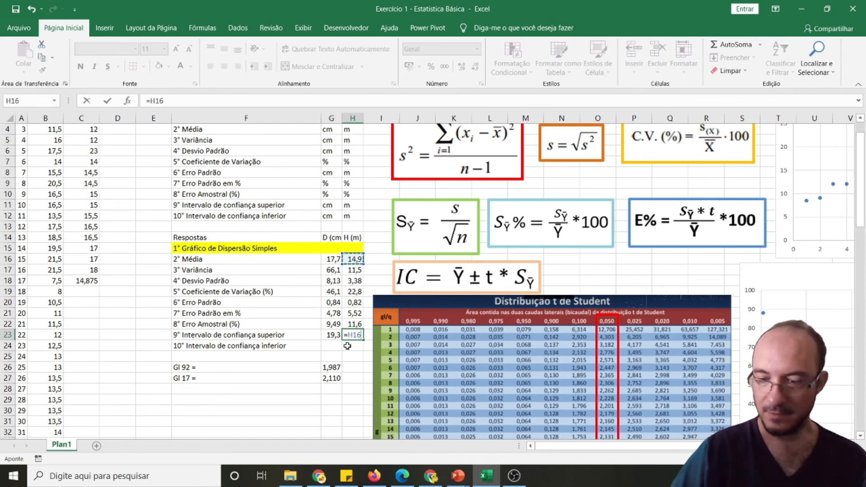
pyautogui.write('+')
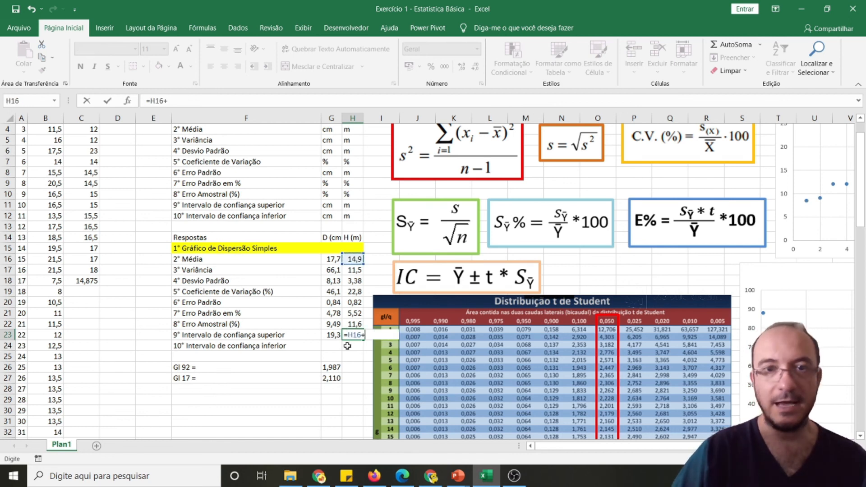
pyautogui.click(330, 379)
pyautogui.write('*')
pyautogui.click(355, 305)
pyautogui.press('Return')
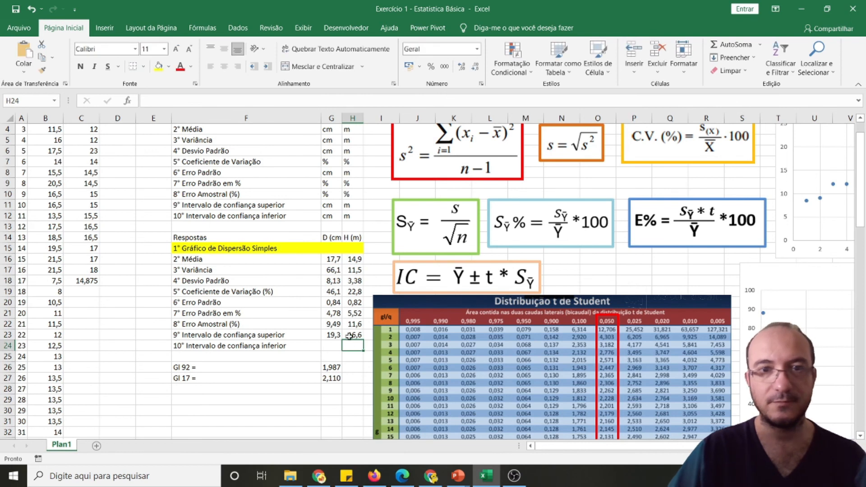
# Calculate the diameter's lower confidence limit in G24 with =G16-G26*G20
pyautogui.click(332, 345)
pyautogui.write('=')
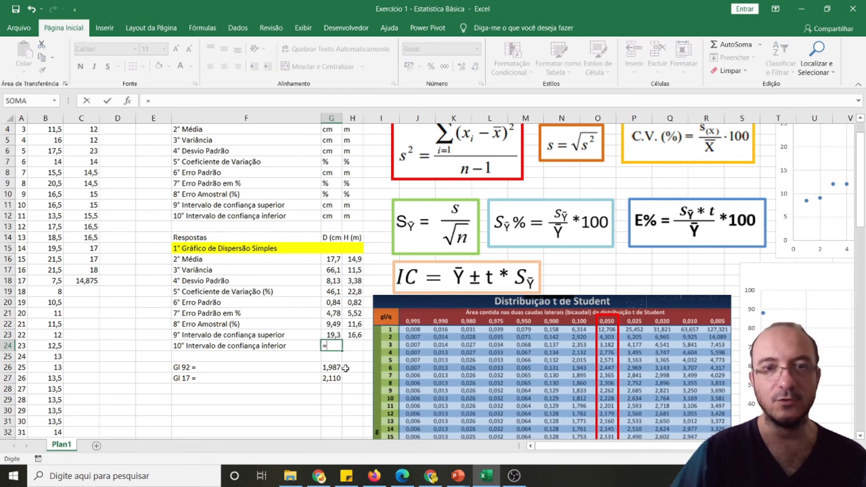
pyautogui.click(333, 259)
pyautogui.write('-')
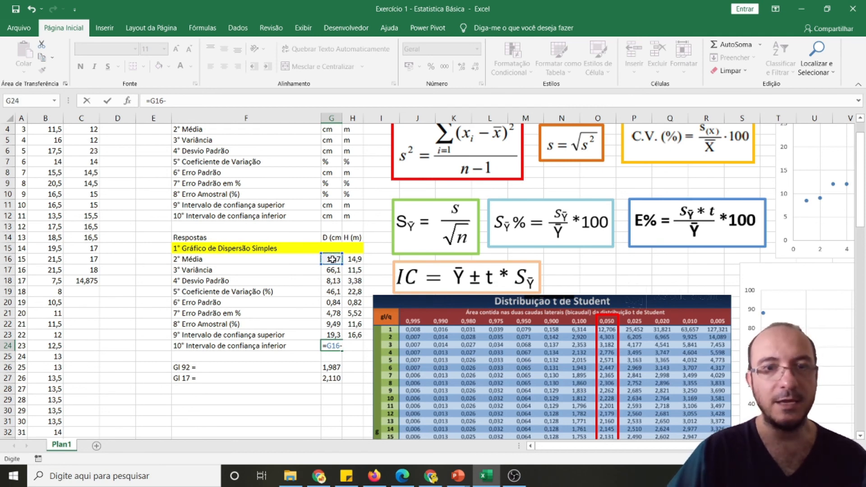
pyautogui.click(334, 366)
pyautogui.write('*')
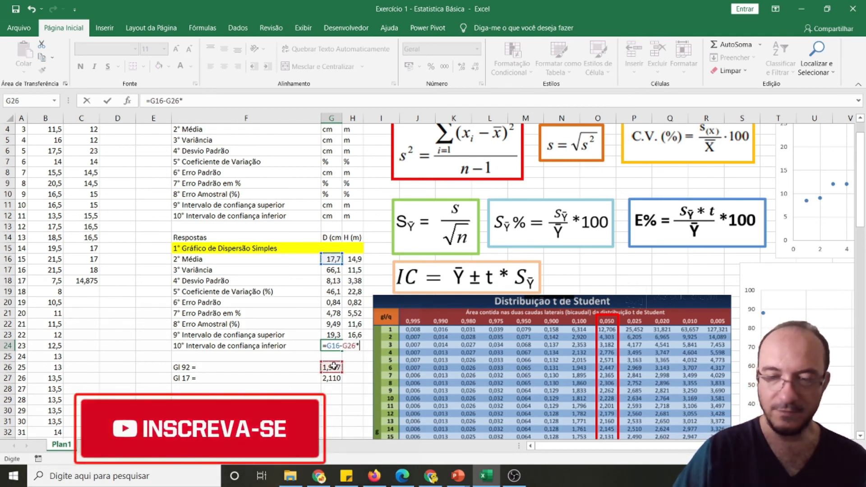
pyautogui.click(330, 302)
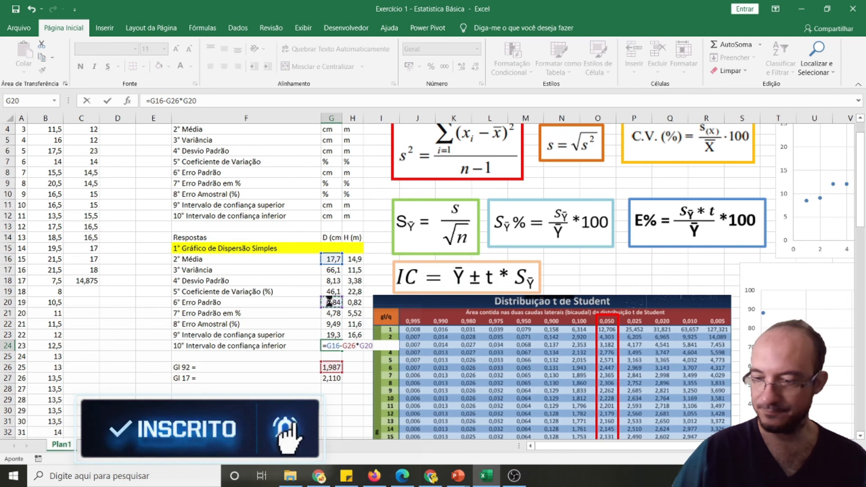
pyautogui.press('Tab')
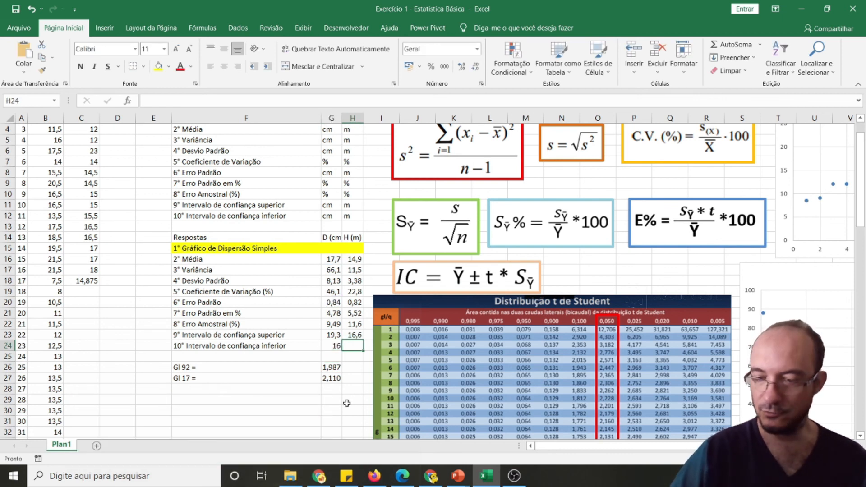
# Calculate the height's lower confidence limit in H24 with =H16-G27*H20
pyautogui.write('=')
pyautogui.click(352, 259)
pyautogui.write('-')
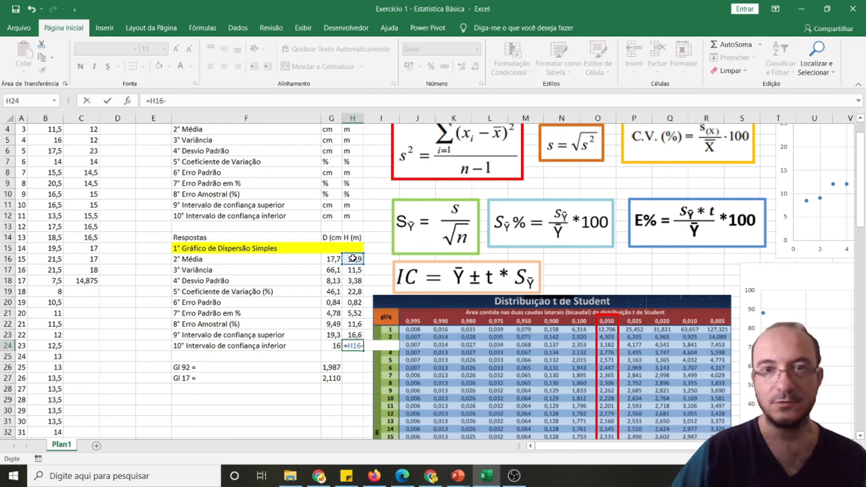
pyautogui.click(332, 379)
pyautogui.write('*')
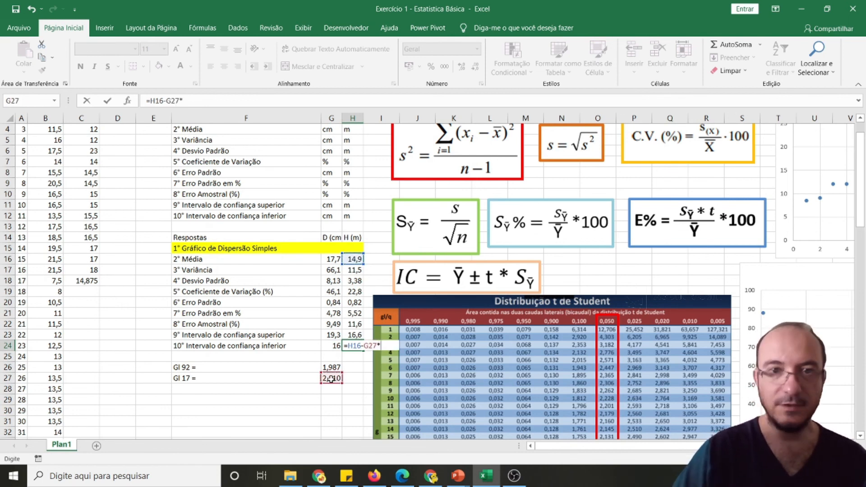
pyautogui.click(353, 303)
pyautogui.press('Return')
# Show the confidence limits in G23:H24 with one decimal place
pyautogui.click(334, 345)
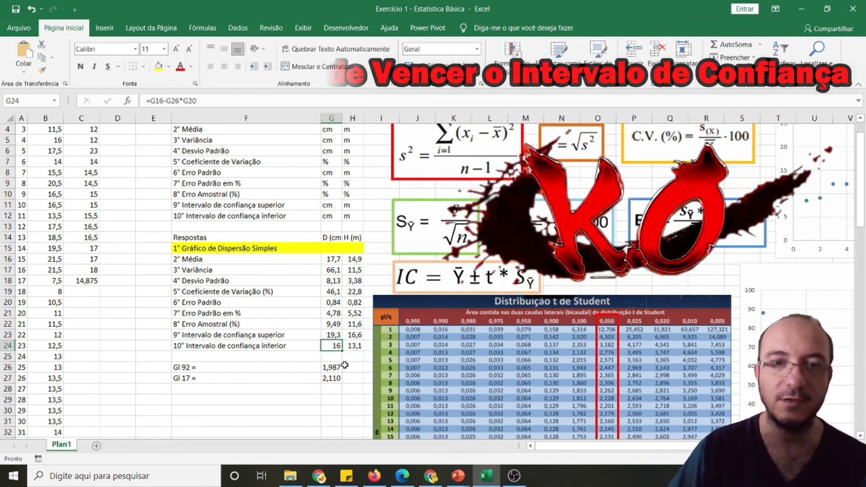
pyautogui.click(353, 360)
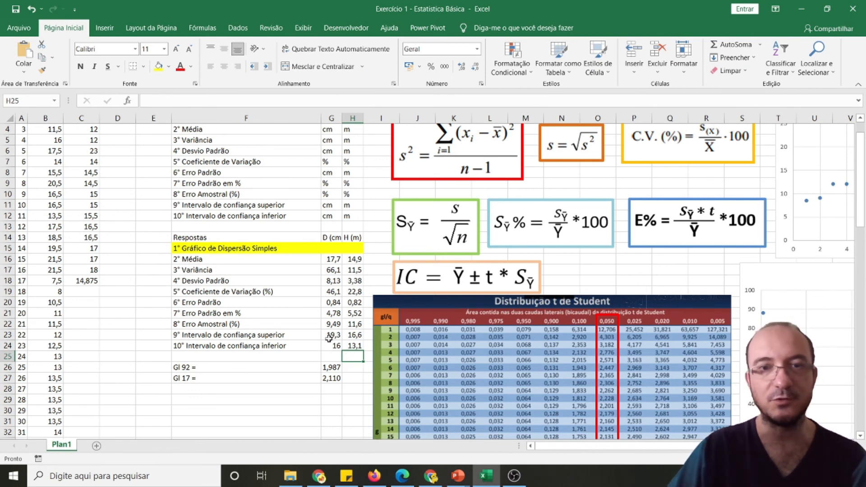
pyautogui.moveTo(330, 334); pyautogui.dragTo(353, 345)
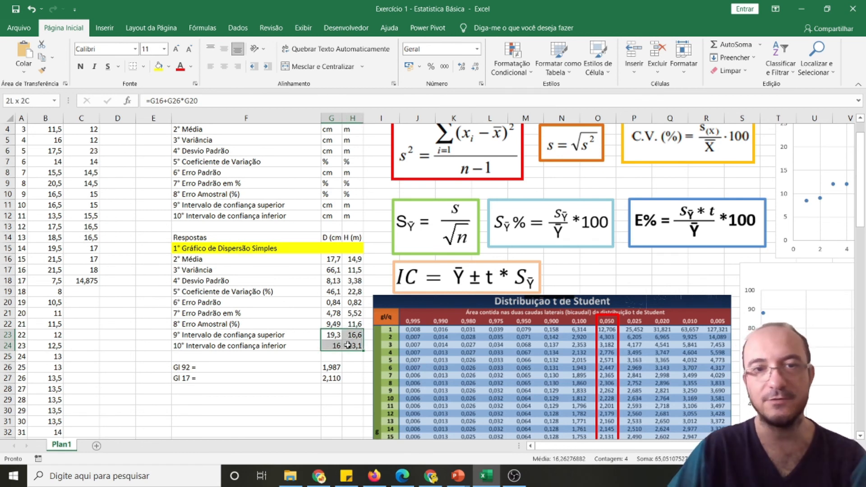
pyautogui.click(462, 66)
pyautogui.click(475, 66)
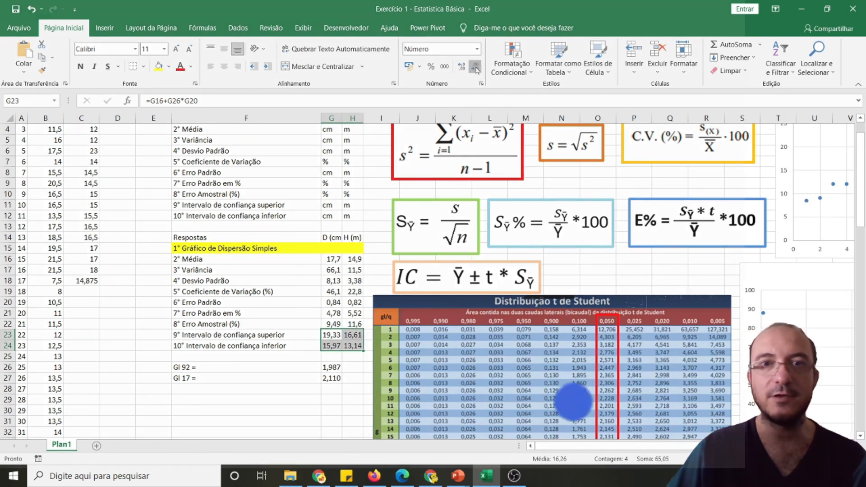
pyautogui.click(290, 356)
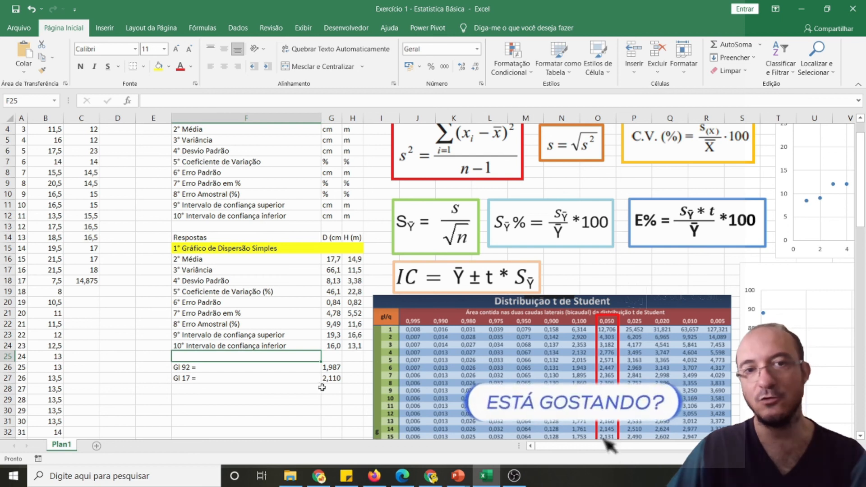
# Compare the confidence limits in rows 23 and 24 with the measured height and diameter data in columns C and B
pyautogui.moveTo(354, 334); pyautogui.dragTo(352, 346)
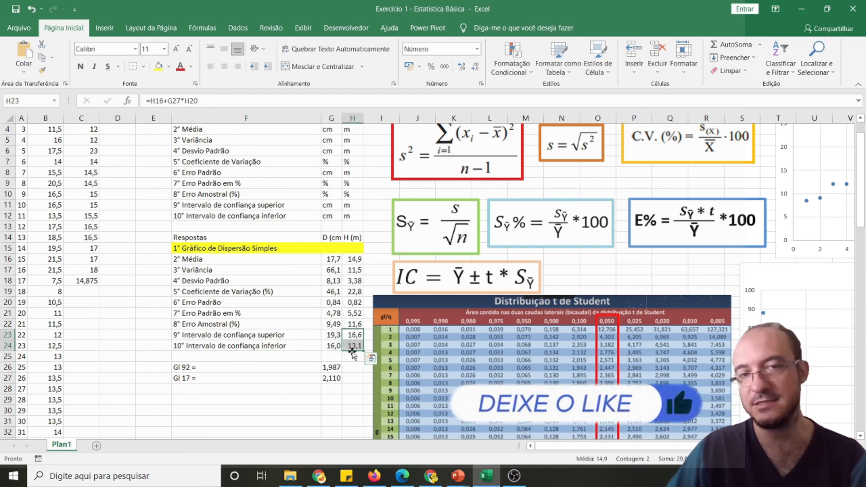
pyautogui.scroll(1, 129, 293)
pyautogui.moveTo(79, 138); pyautogui.dragTo(93, 312)
pyautogui.moveTo(359, 377); pyautogui.dragTo(356, 363)
pyautogui.moveTo(40, 142); pyautogui.dragTo(54, 411)
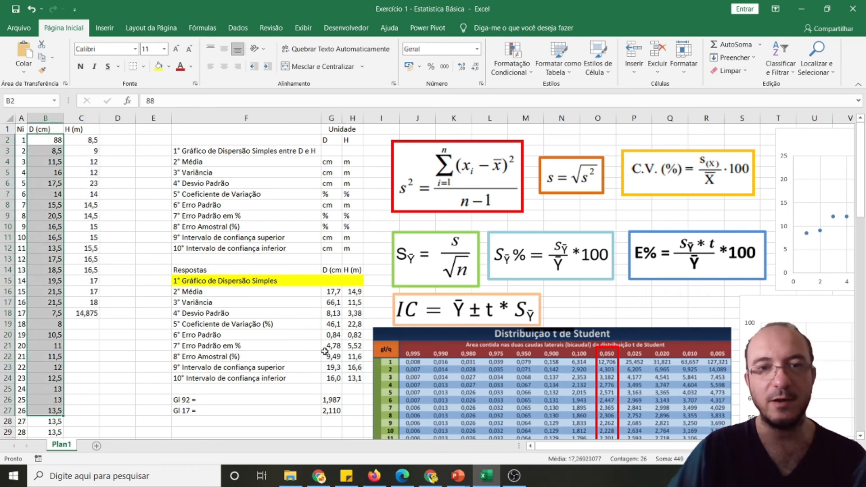
# Examine the tree measurements in columns B and C against the standard deviation, sampling error and confidence limits in F18:H24
pyautogui.click(238, 334)
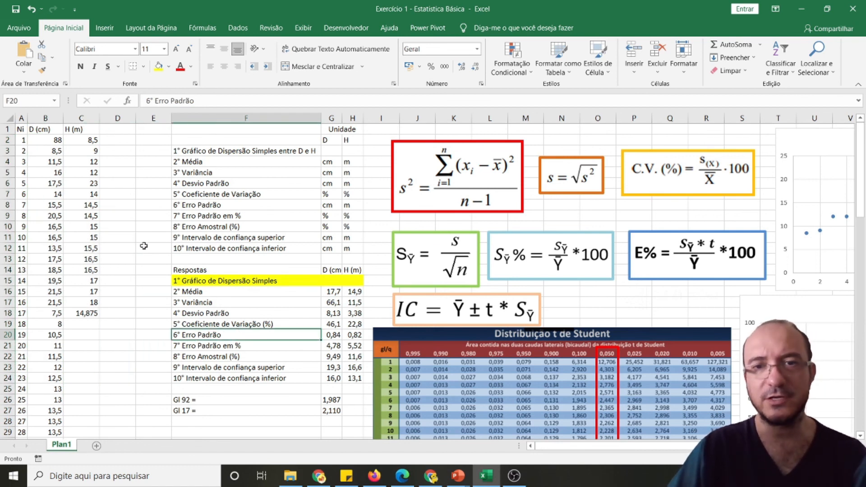
pyautogui.click(49, 140)
pyautogui.click(55, 290)
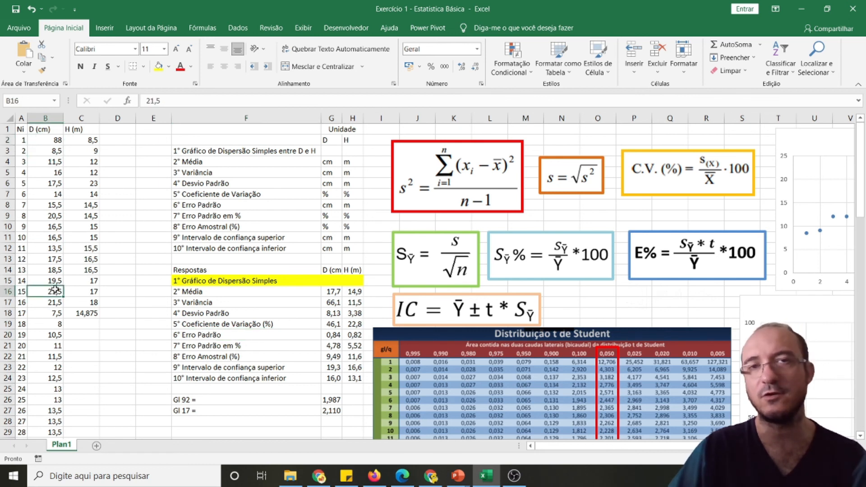
pyautogui.click(145, 250)
pyautogui.click(148, 225)
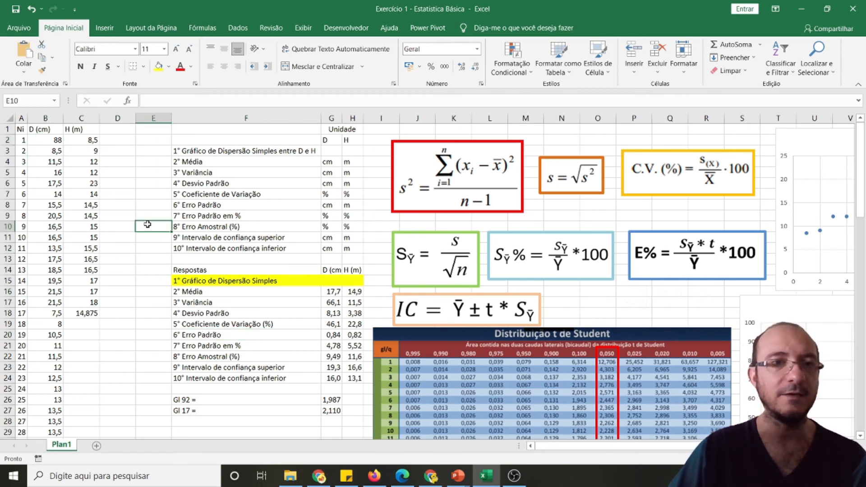
pyautogui.click(90, 138)
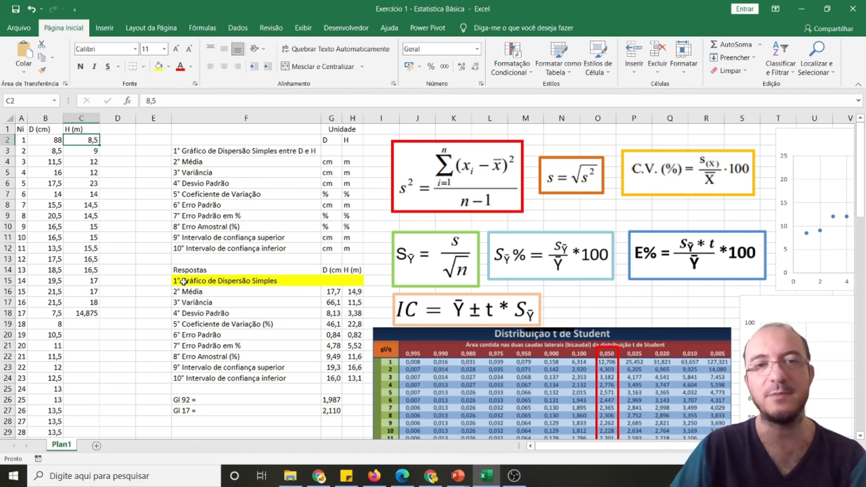
pyautogui.moveTo(185, 314); pyautogui.dragTo(354, 315)
pyautogui.click(296, 356)
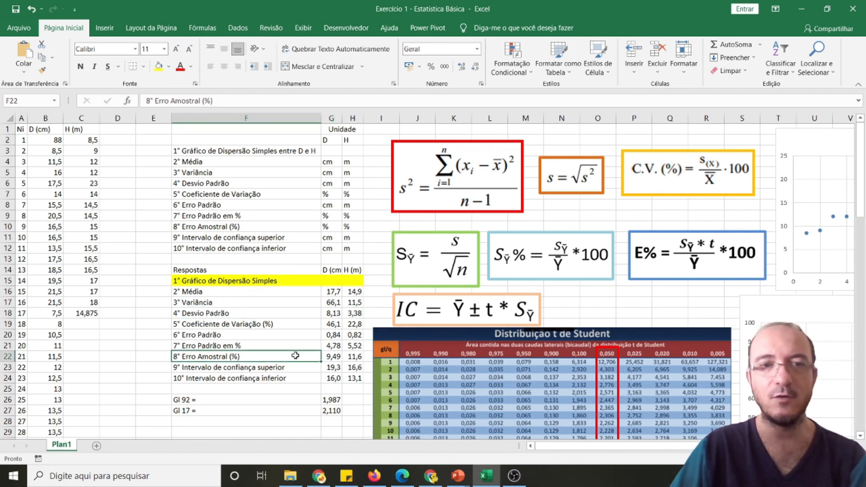
pyautogui.moveTo(295, 356); pyautogui.dragTo(354, 356)
pyautogui.moveTo(344, 379); pyautogui.dragTo(346, 379)
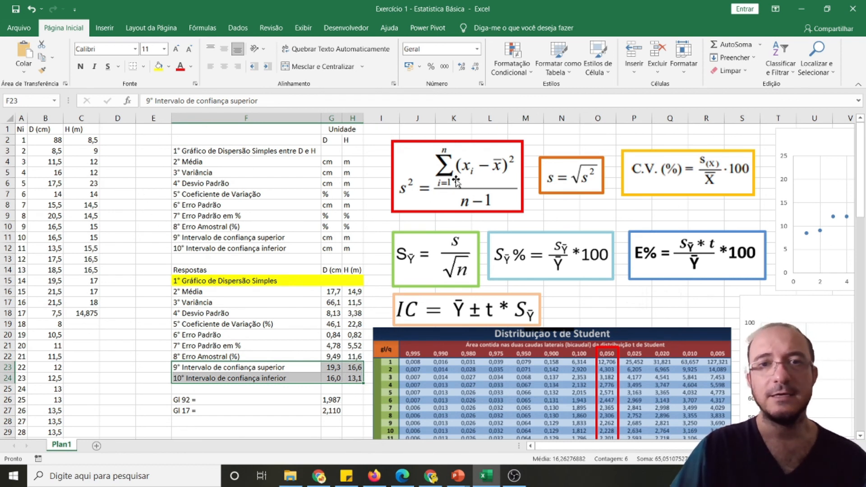
# Examine the formula images for variance, standard deviation and percentage sampling error
pyautogui.click(456, 182)
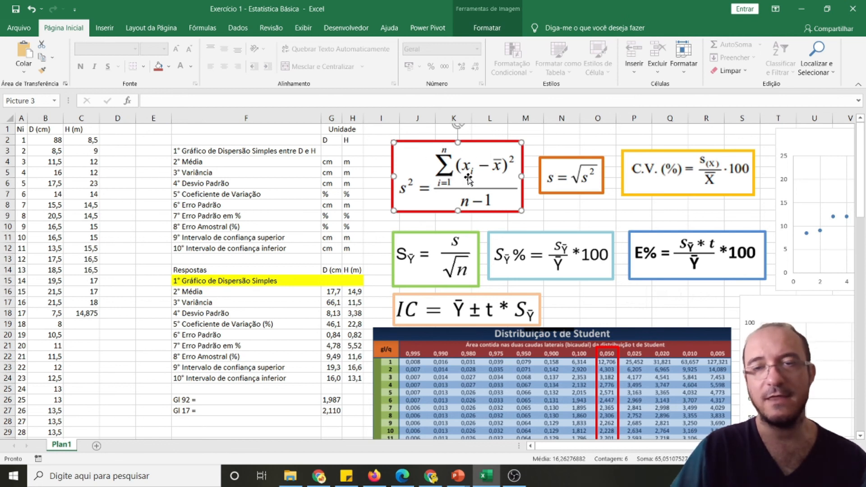
pyautogui.click(576, 180)
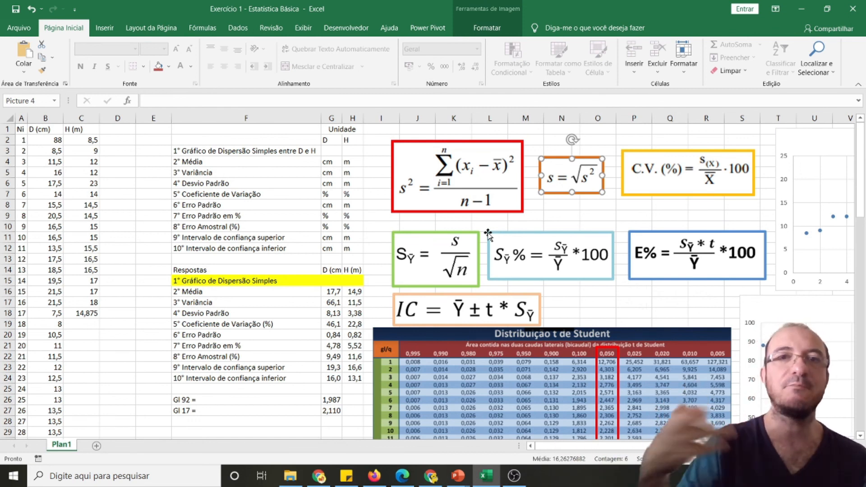
pyautogui.click(469, 187)
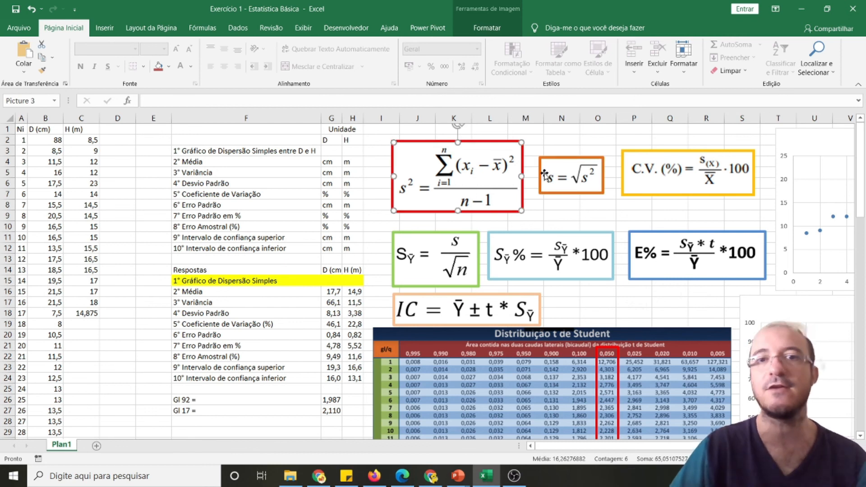
pyautogui.click(585, 183)
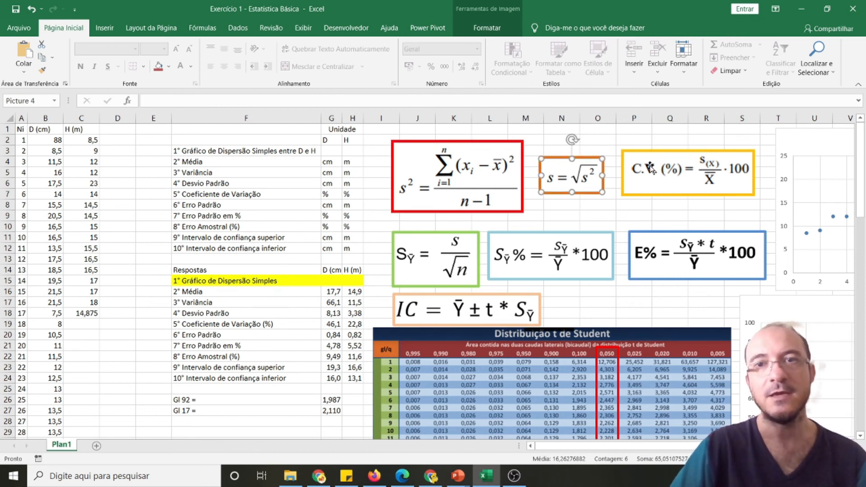
pyautogui.press('Tab')
pyautogui.press('Tab')
pyautogui.press('Tab')
pyautogui.press('Tab')
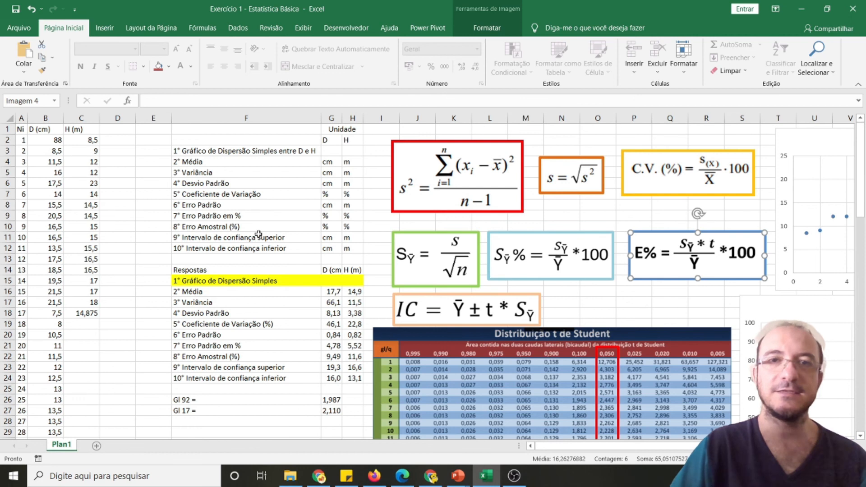
# Review the mean, variance and standard deviation results in F16:H18 and the height scatter chart
pyautogui.moveTo(238, 294); pyautogui.dragTo(363, 314)
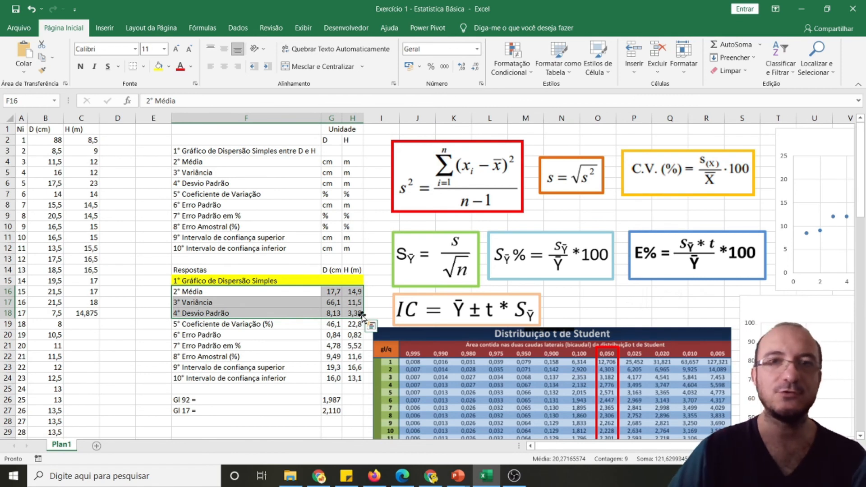
pyautogui.click(285, 346)
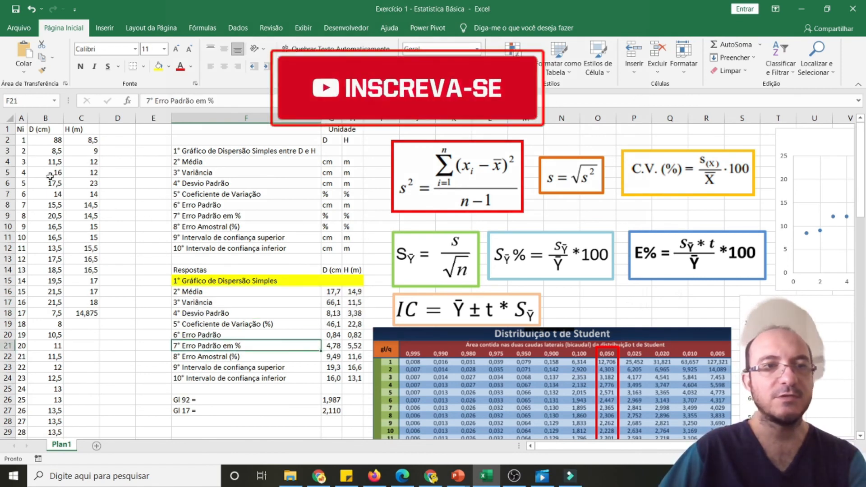
pyautogui.click(249, 281)
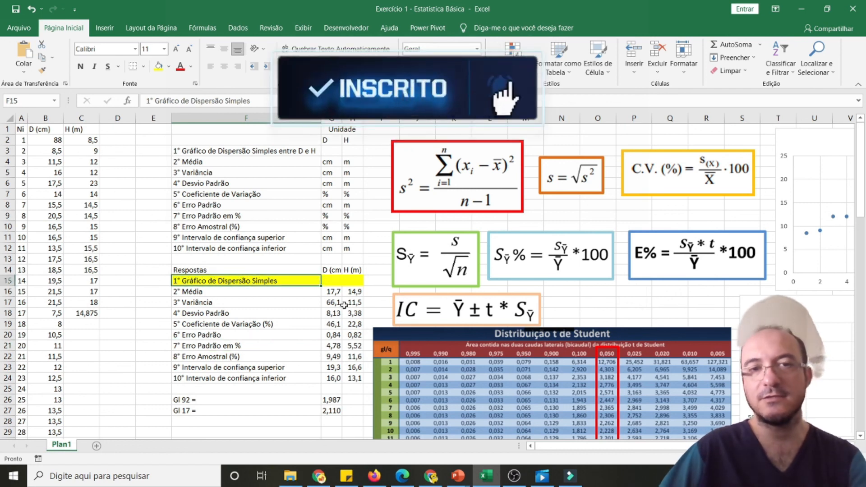
pyautogui.click(332, 281)
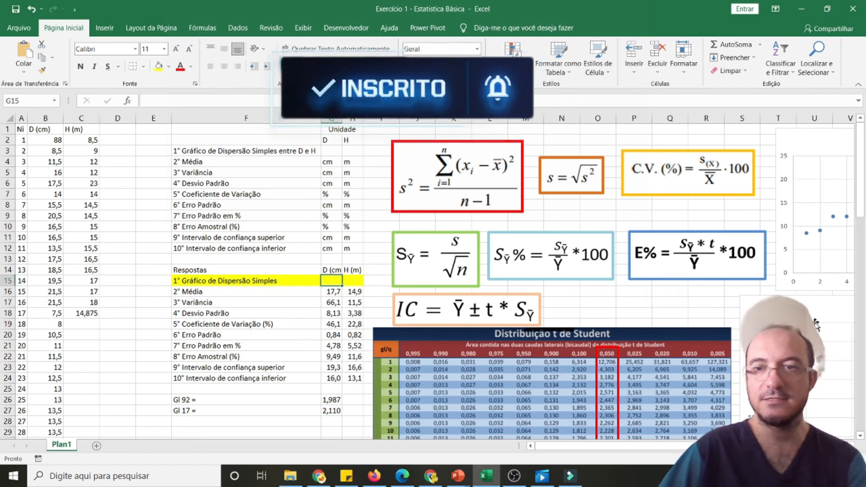
pyautogui.moveTo(802, 140)
pyautogui.mouseDown()
pyautogui.moveTo(671, 142)
pyautogui.moveTo(807, 141)
pyautogui.moveTo(796, 139)
pyautogui.mouseUp()
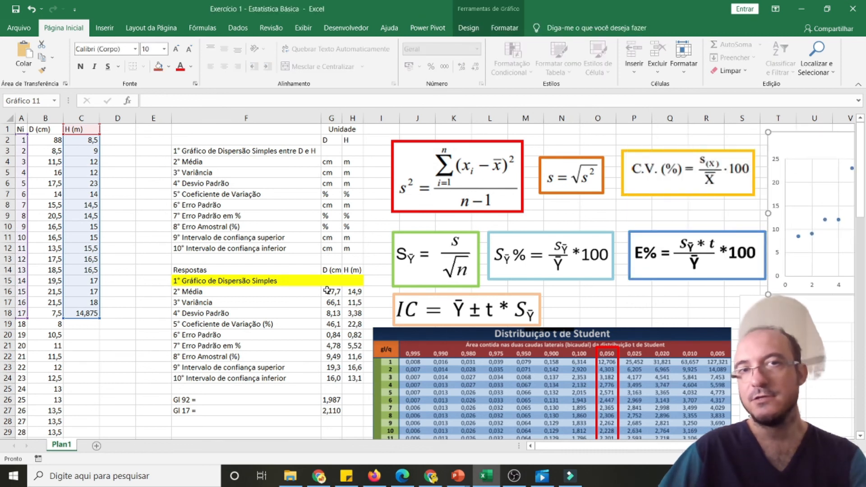
pyautogui.click(265, 260)
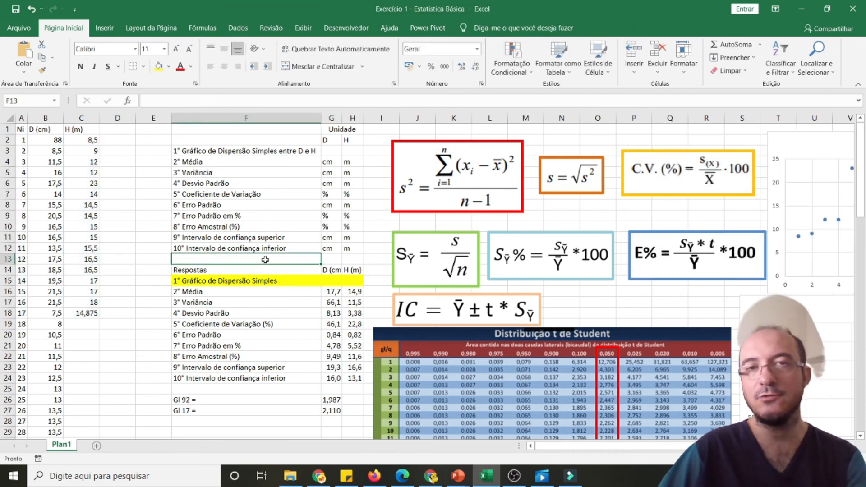
# Correct the first tree's diameter in B2 to 8,8
pyautogui.click(50, 141)
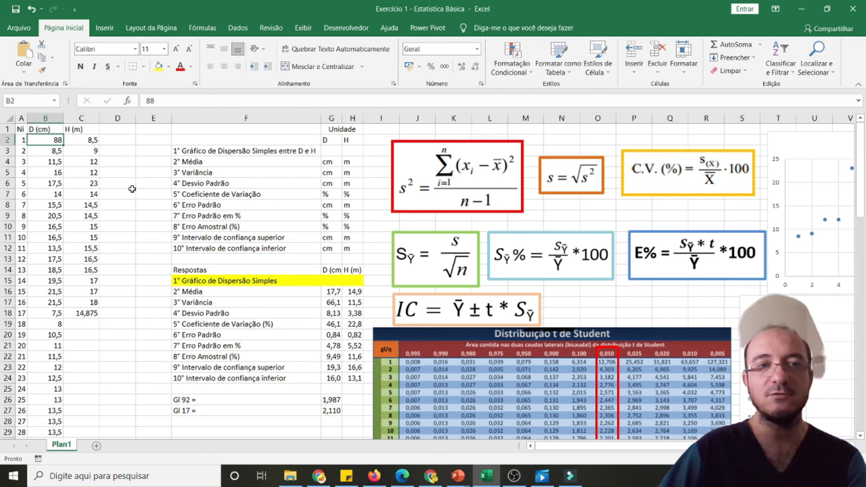
pyautogui.click(150, 100)
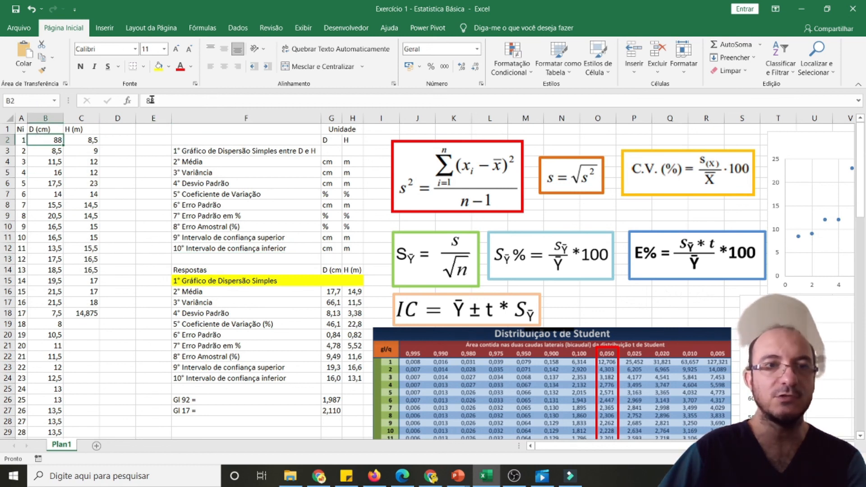
pyautogui.write(',')
pyautogui.click(162, 247)
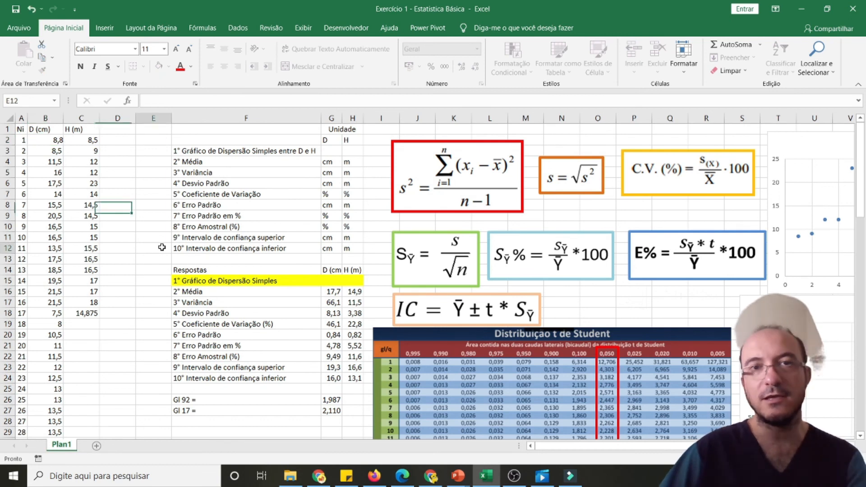
# Undo and redo the diameter correction in B2 to compare its effect on the coefficient of variation in G19
pyautogui.click(31, 9)
pyautogui.click(53, 9)
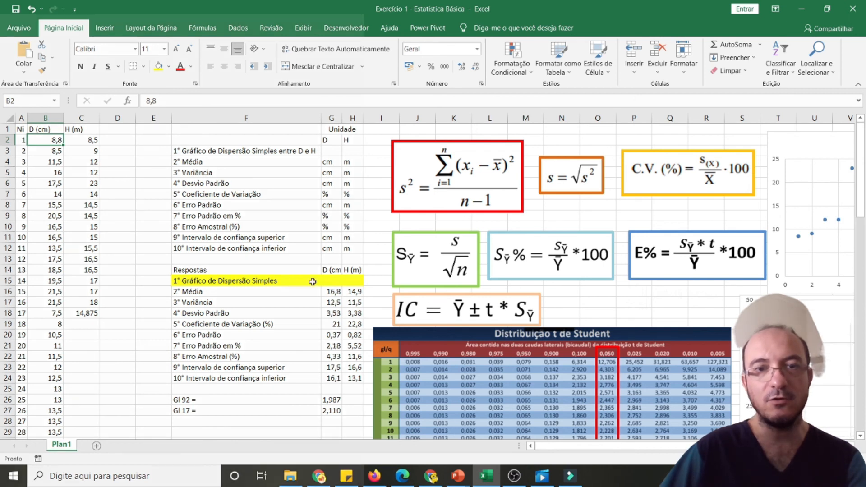
pyautogui.click(328, 324)
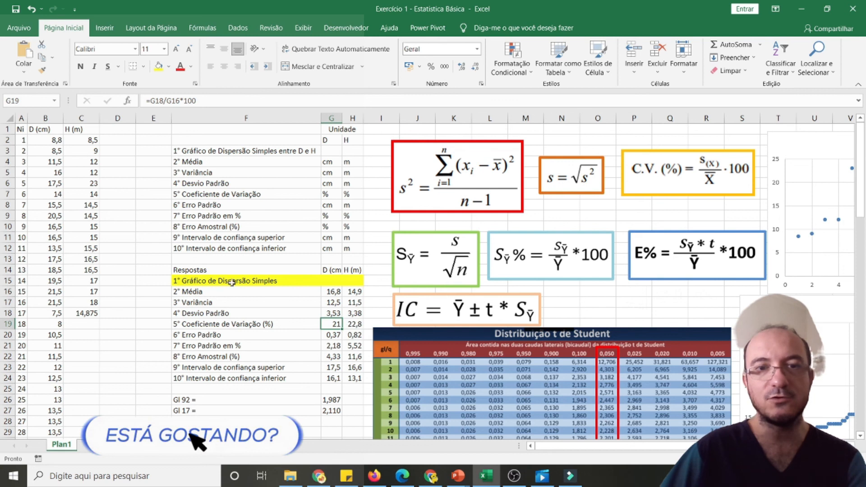
pyautogui.click(32, 9)
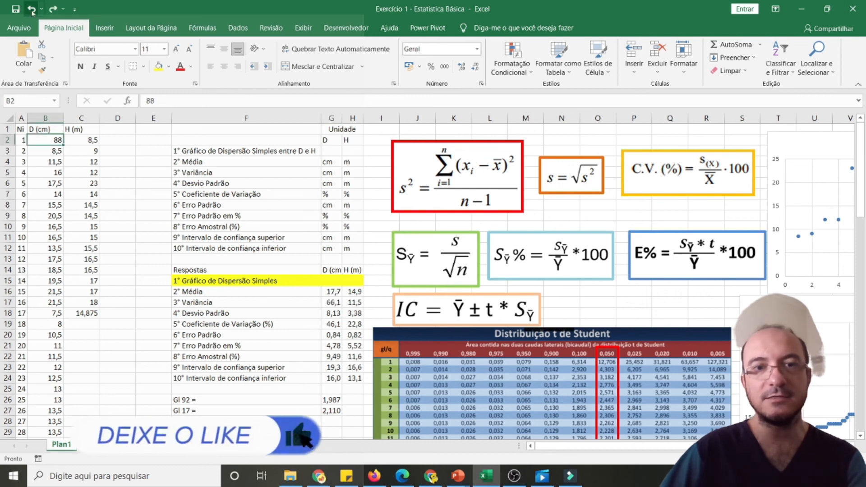
pyautogui.click(331, 327)
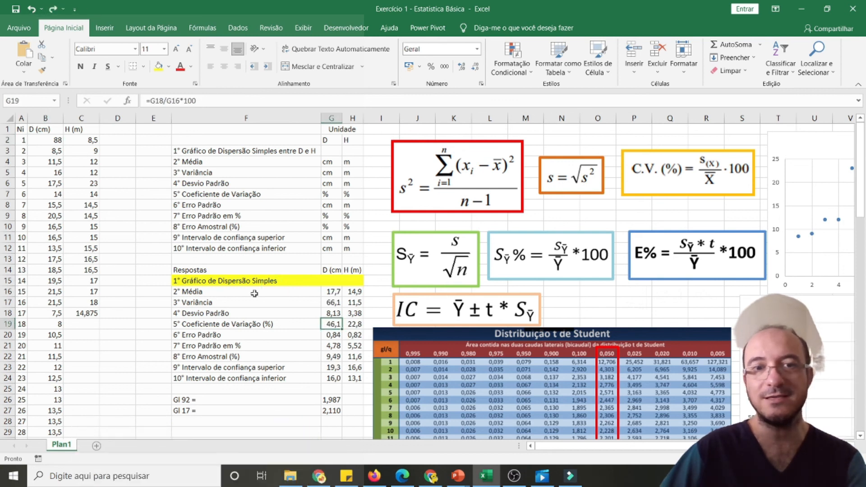
pyautogui.hotkey('ctrl', 'y')
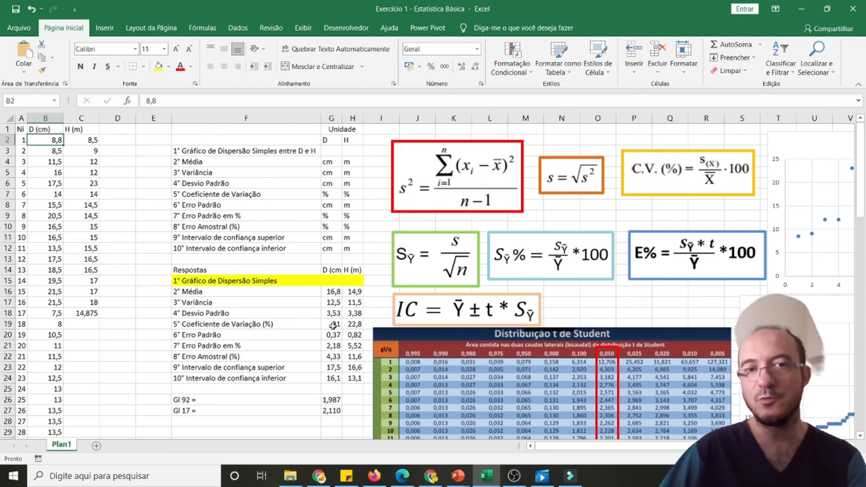
pyautogui.click(333, 325)
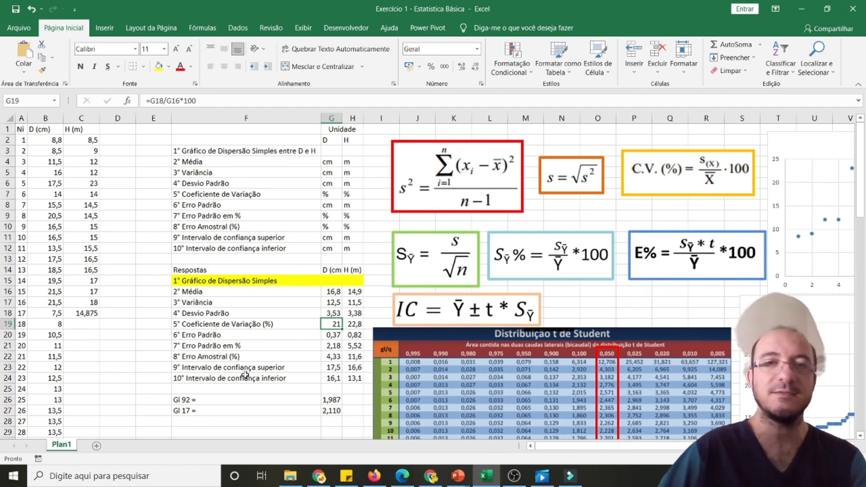
# Correct the fifth tree's height in C6 to 13 and check the height's coefficient of variation in H19
pyautogui.click(354, 324)
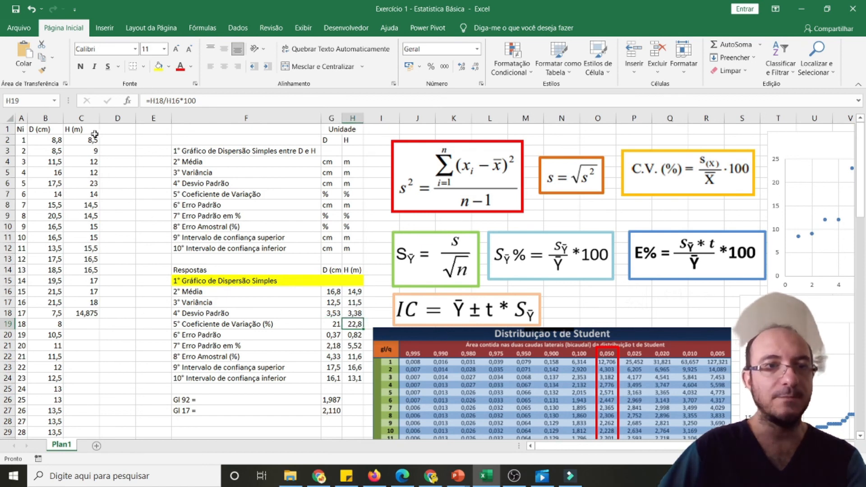
pyautogui.click(90, 184)
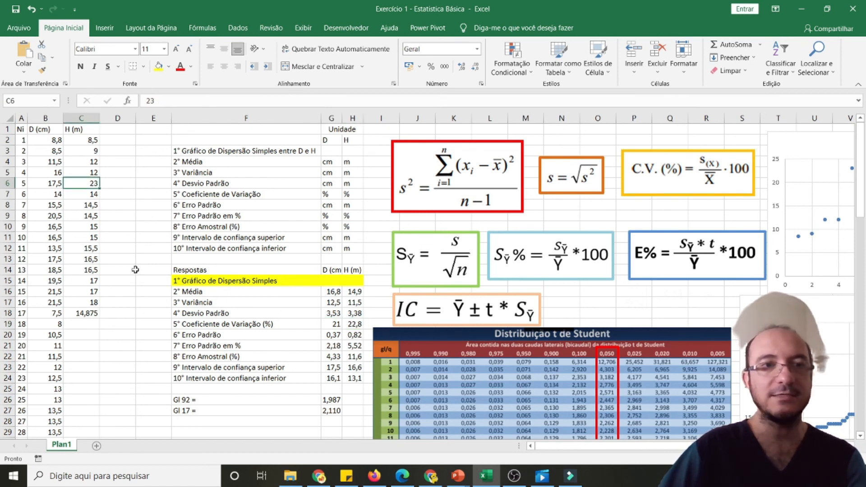
pyautogui.click(145, 102)
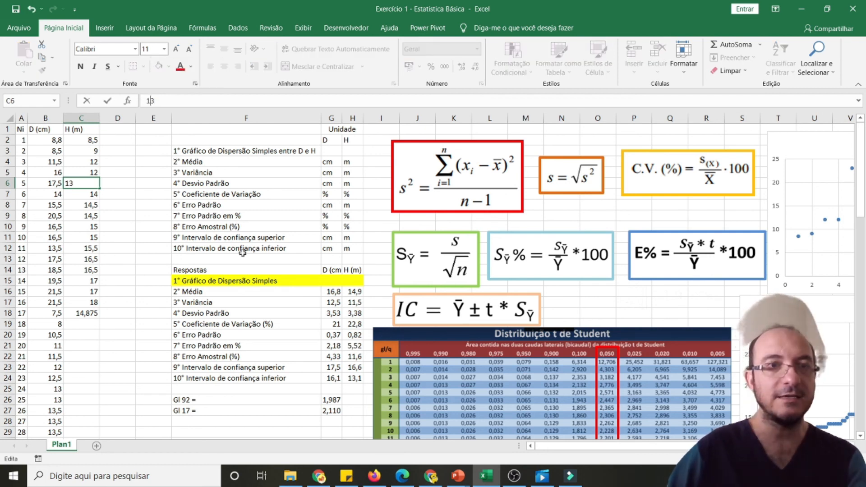
pyautogui.press('Return')
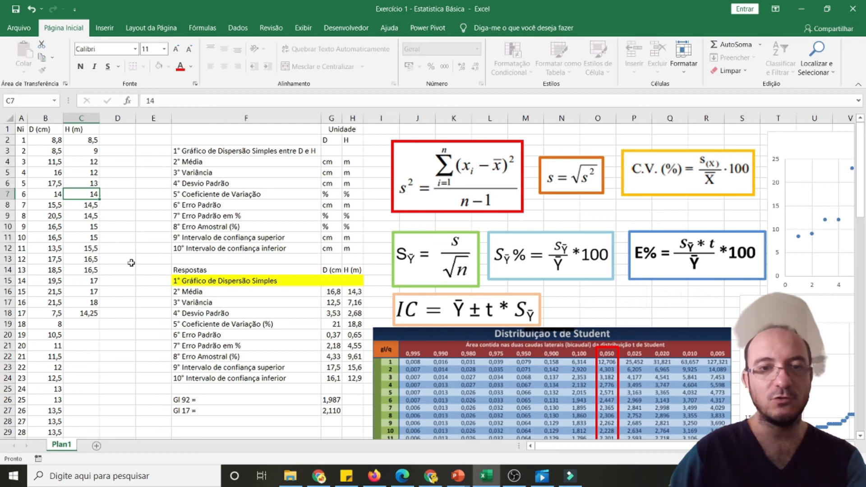
pyautogui.click(358, 323)
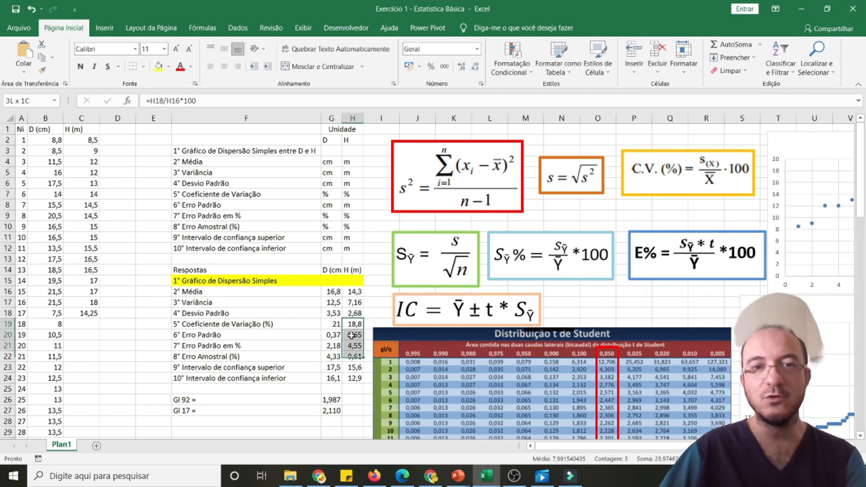
# Bring the H (m) and D (cm) scatter charts into view to inspect the corrected data, and move both back off the results
pyautogui.moveTo(788, 152); pyautogui.dragTo(204, 161)
pyautogui.moveTo(779, 307); pyautogui.dragTo(561, 149)
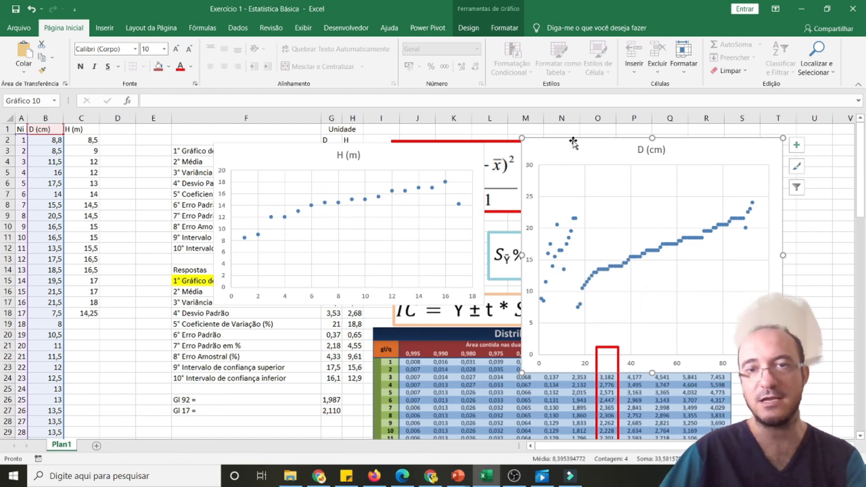
pyautogui.moveTo(574, 144); pyautogui.dragTo(829, 158)
pyautogui.moveTo(265, 155); pyautogui.dragTo(807, 417)
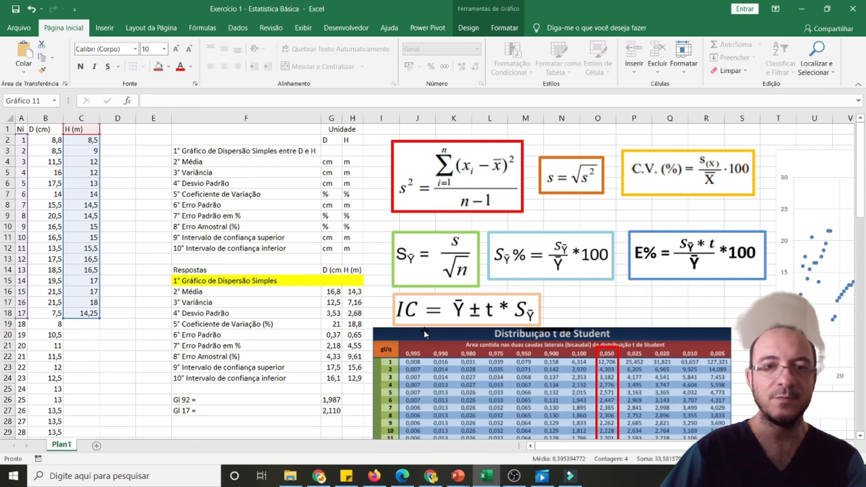
# Review the recalculated statistics in F16:H24, including the coefficient of variation and sampling error, against the corrected diameter and height data
pyautogui.click(326, 316)
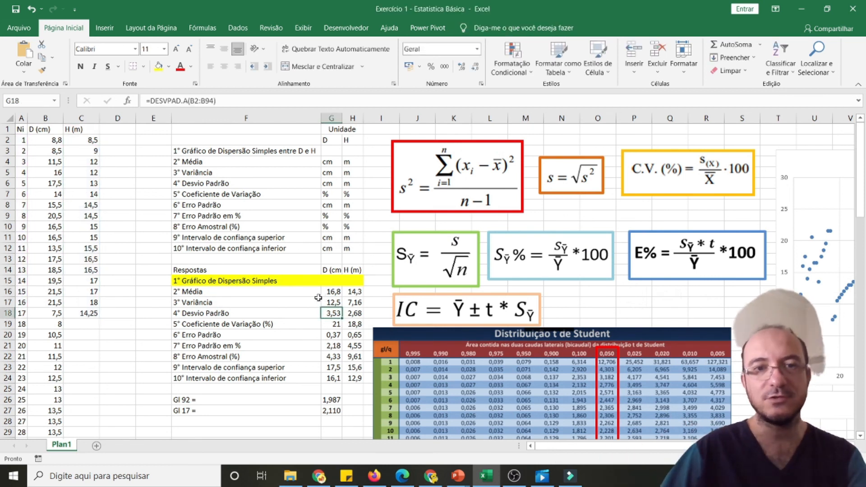
pyautogui.moveTo(213, 292); pyautogui.dragTo(354, 379)
pyautogui.click(300, 342)
pyautogui.moveTo(260, 326); pyautogui.dragTo(358, 325)
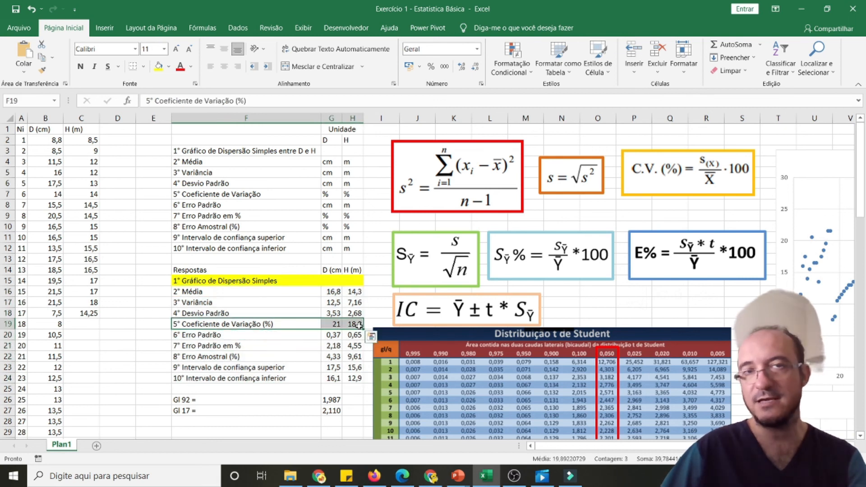
pyautogui.moveTo(271, 334); pyautogui.dragTo(331, 334)
pyautogui.moveTo(243, 357); pyautogui.dragTo(354, 357)
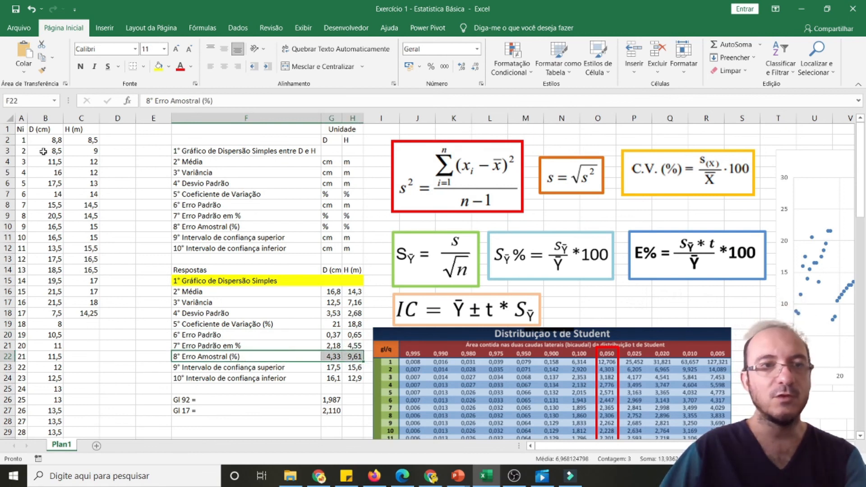
pyautogui.moveTo(51, 138); pyautogui.dragTo(97, 316)
pyautogui.click(136, 208)
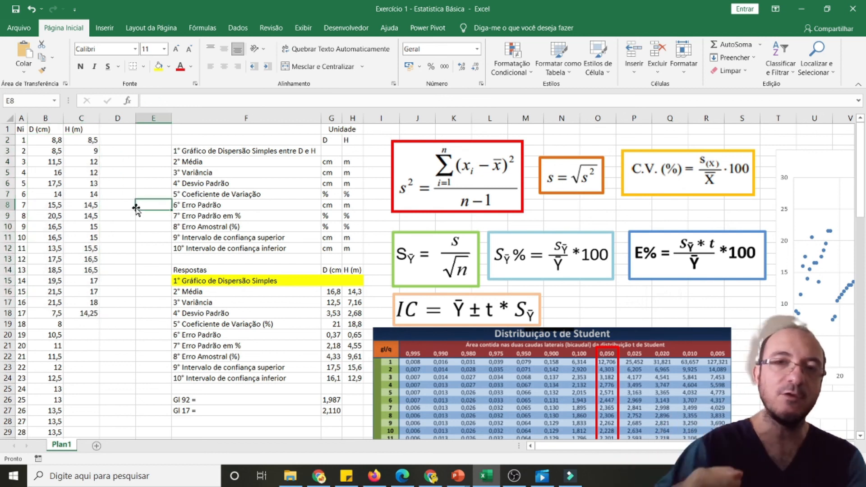